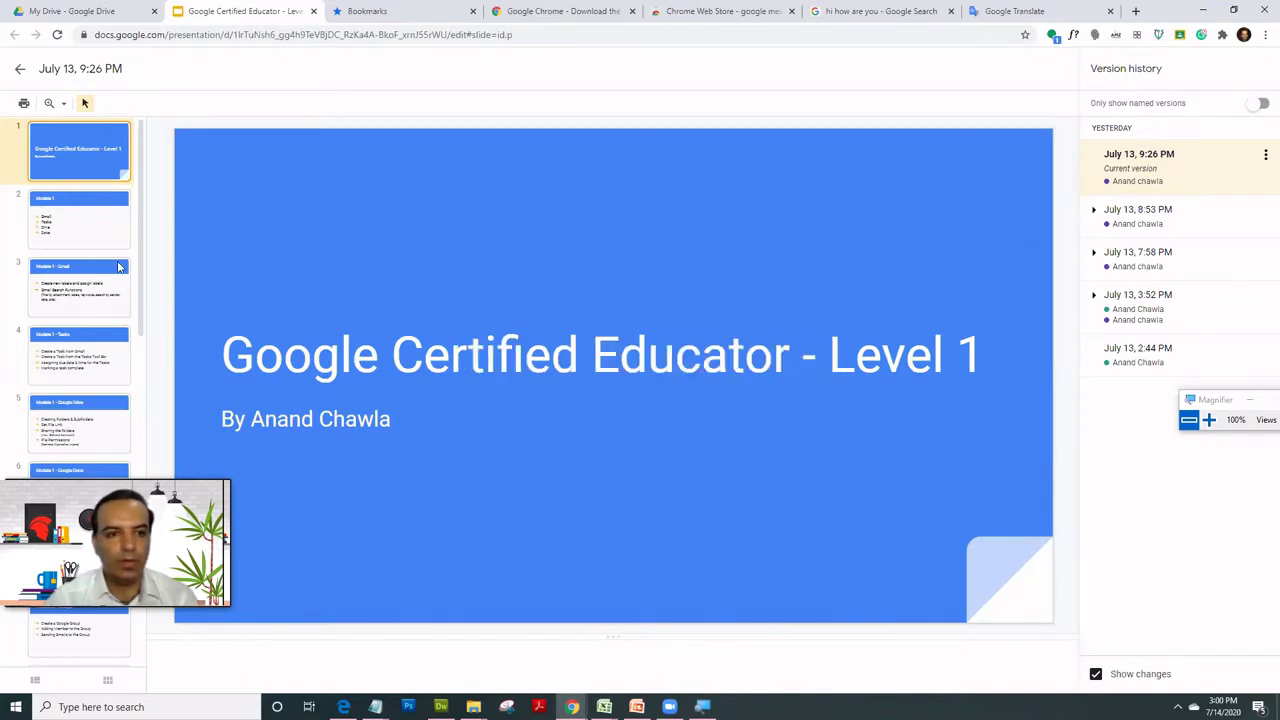
Open the "Module 2 - Sheets" slide of the presentation to read its task list
{"action": "scroll", "coordinate": [88, 281], "scroll_direction": "down", "scroll_amount": 3}
{"action": "scroll", "coordinate": [88, 285], "scroll_direction": "down", "scroll_amount": 3}
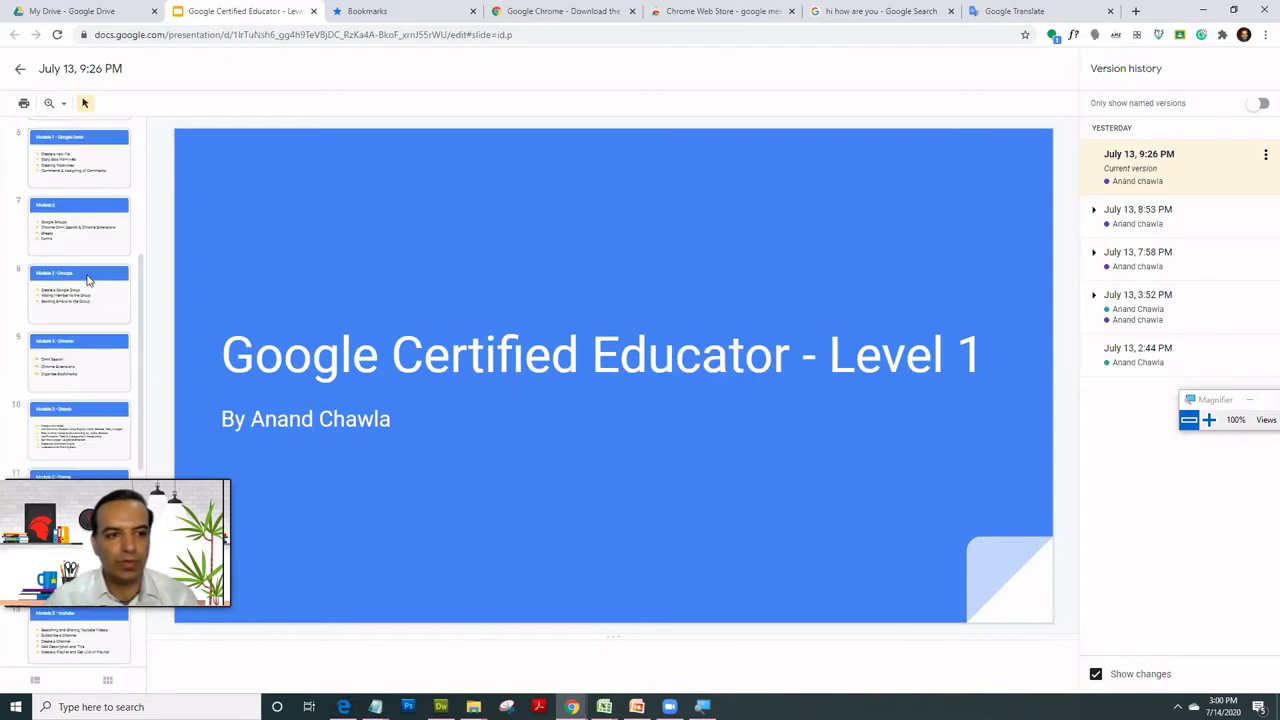
{"action": "left_click", "coordinate": [88, 305]}
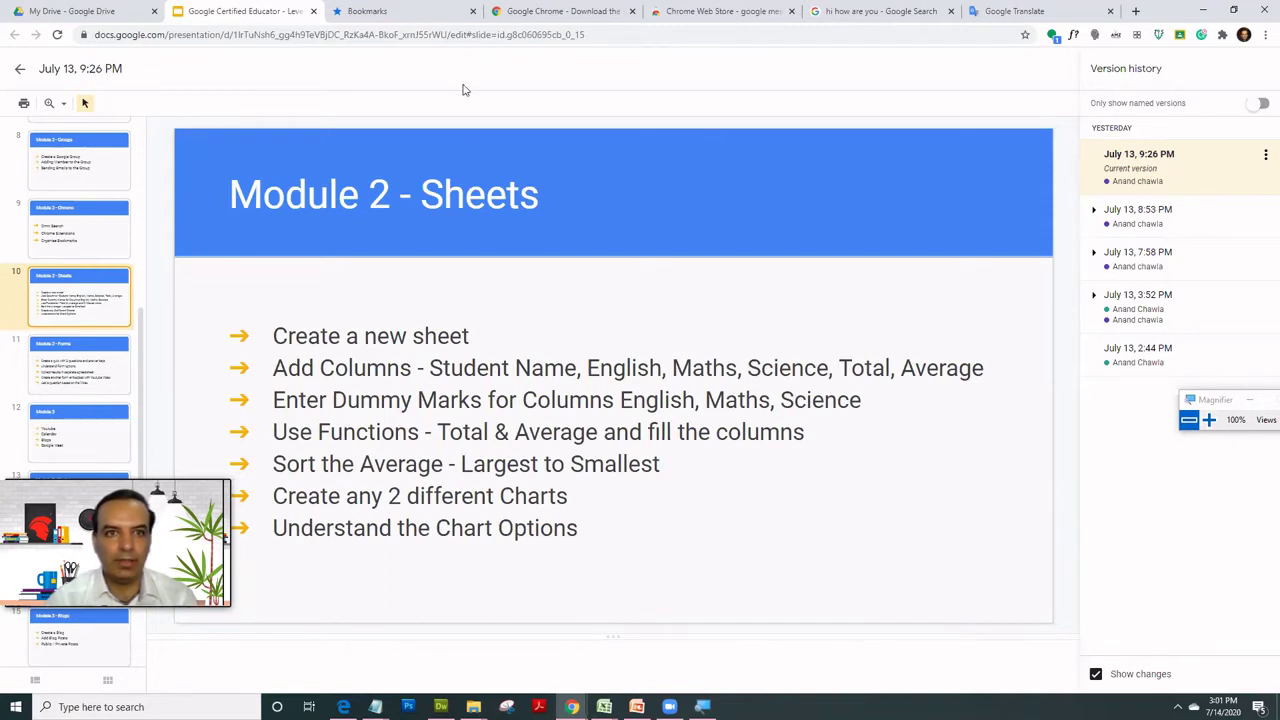
Close the Bookmarks, Chrome download, Chrome Web Store, Google Search and Google Translate pages
{"action": "left_click", "coordinate": [473, 11]}
{"action": "left_click", "coordinate": [477, 12]}
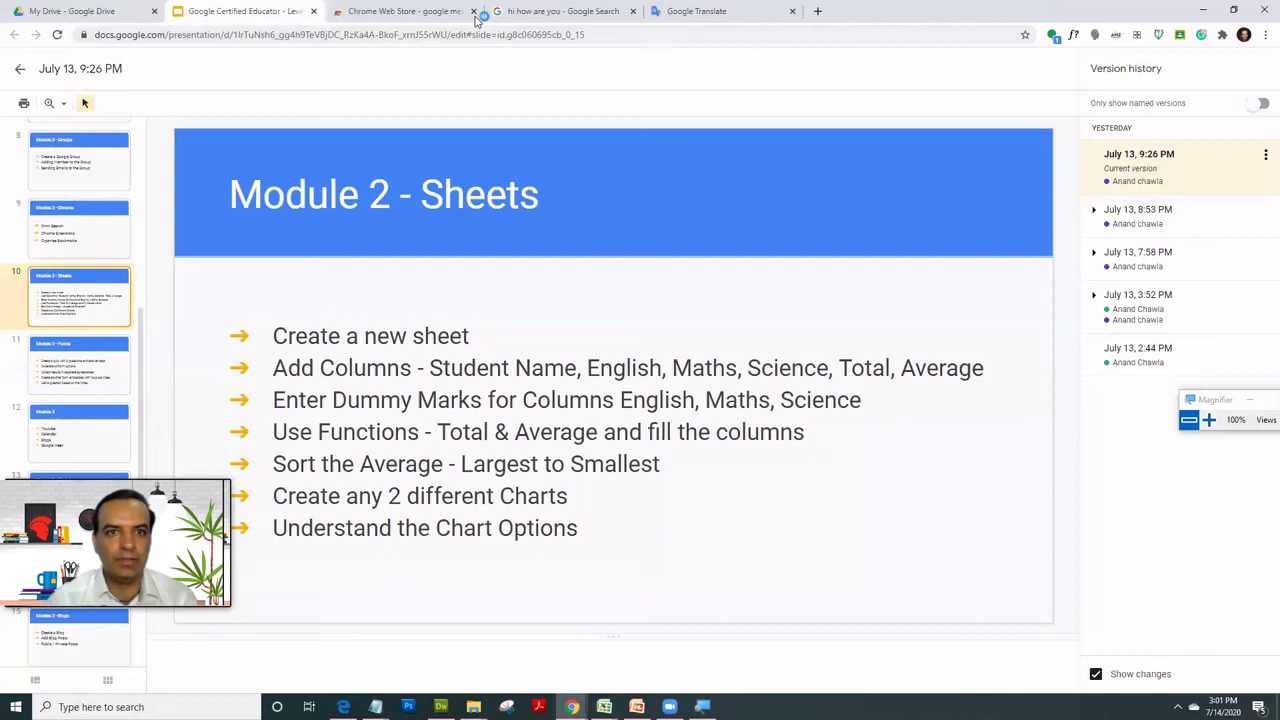
{"action": "left_click", "coordinate": [477, 12]}
{"action": "left_click", "coordinate": [477, 12]}
{"action": "left_click", "coordinate": [473, 11]}
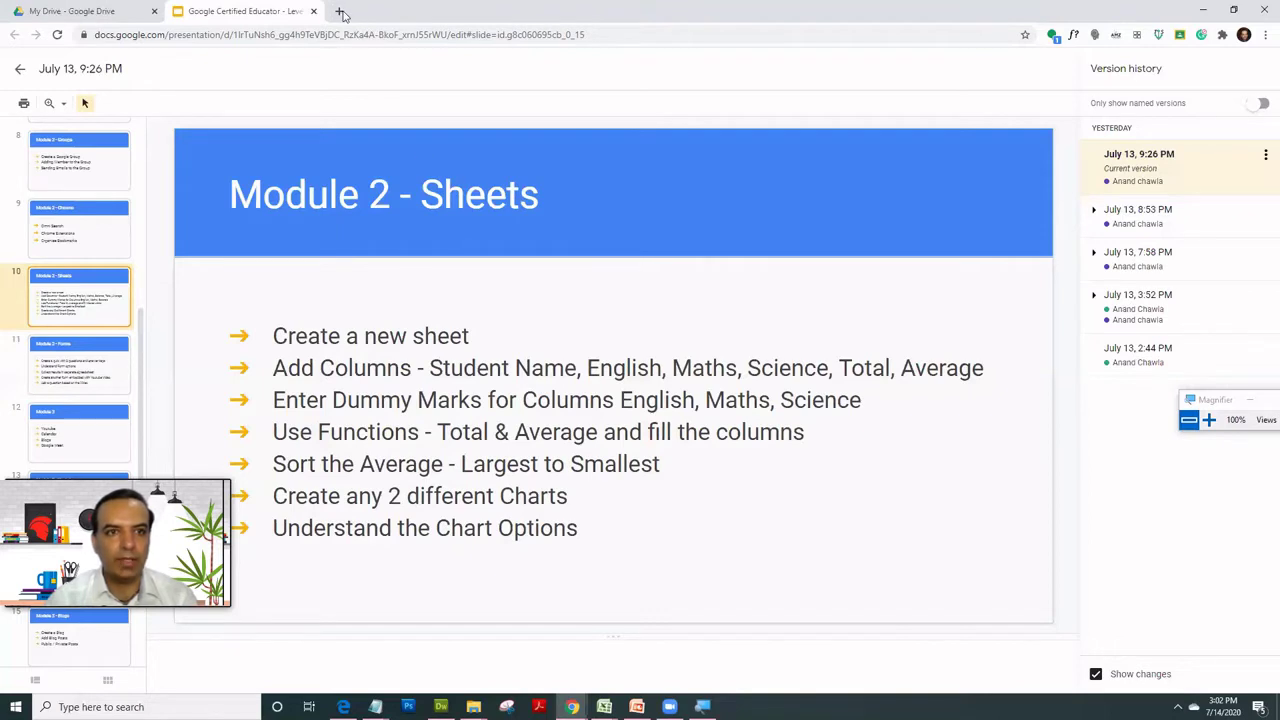
Go to sheets.google.com in a new browser tab and create a blank spreadsheet
{"action": "left_click", "coordinate": [340, 12]}
{"action": "type", "text": "shee"}
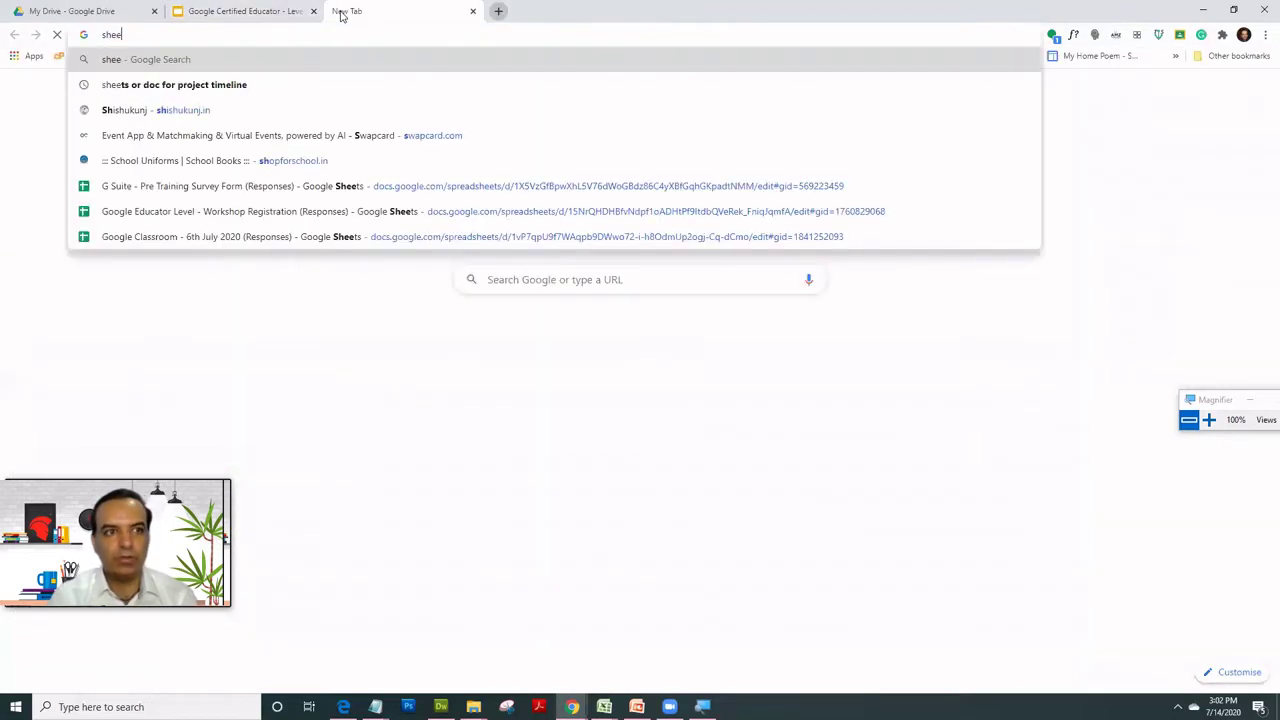
{"action": "type", "text": "ts.google.com"}
{"action": "key", "text": "Return"}
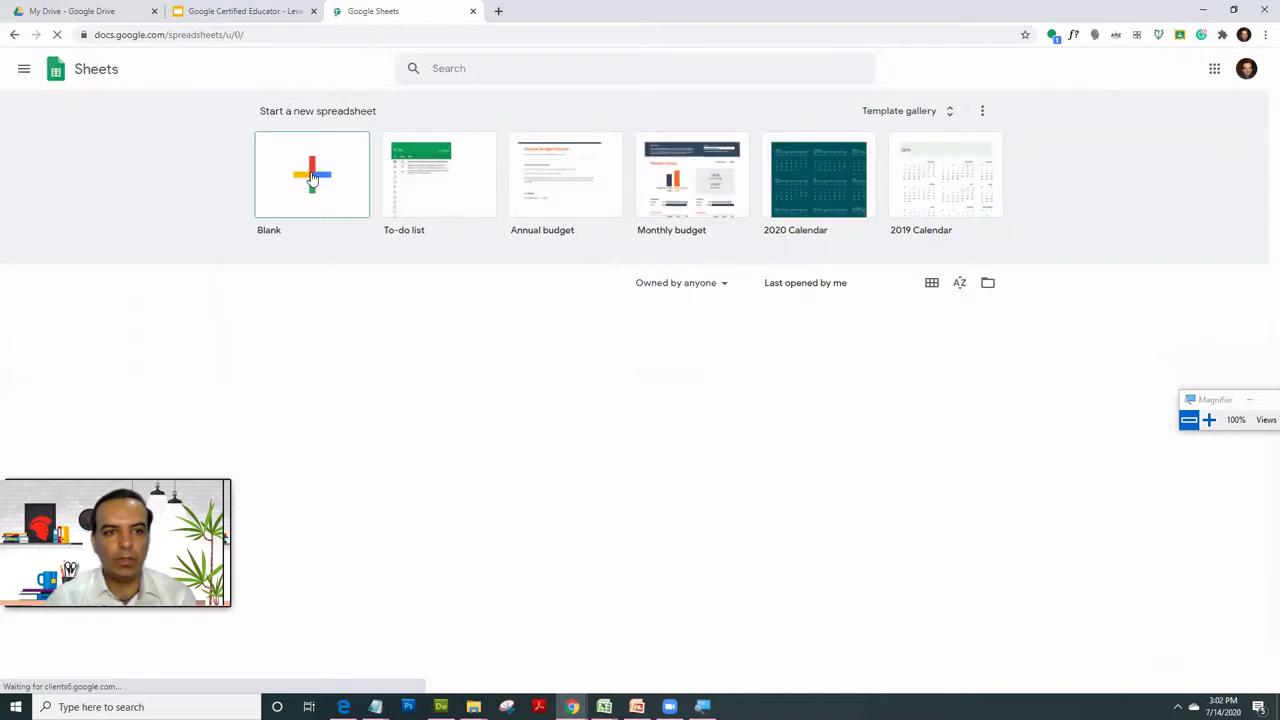
{"action": "left_click", "coordinate": [312, 177]}
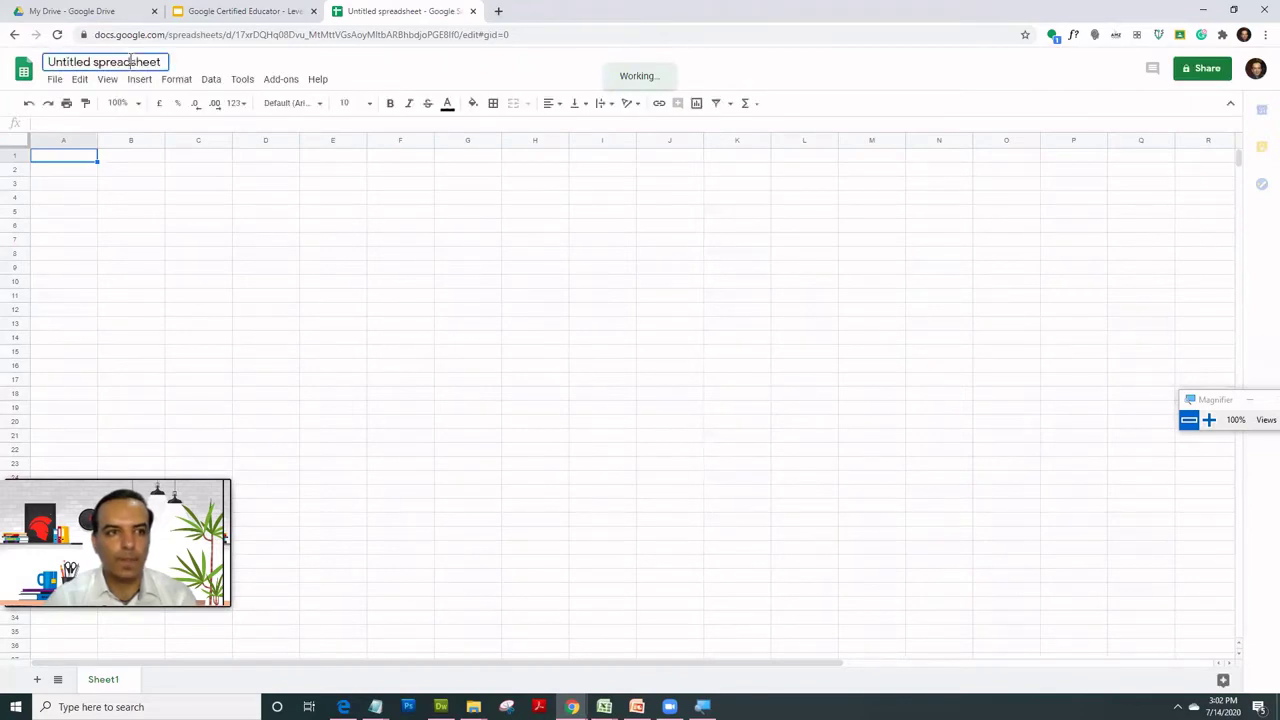
Rename the untitled spreadsheet as "Class Marks"
{"action": "left_click", "coordinate": [130, 62]}
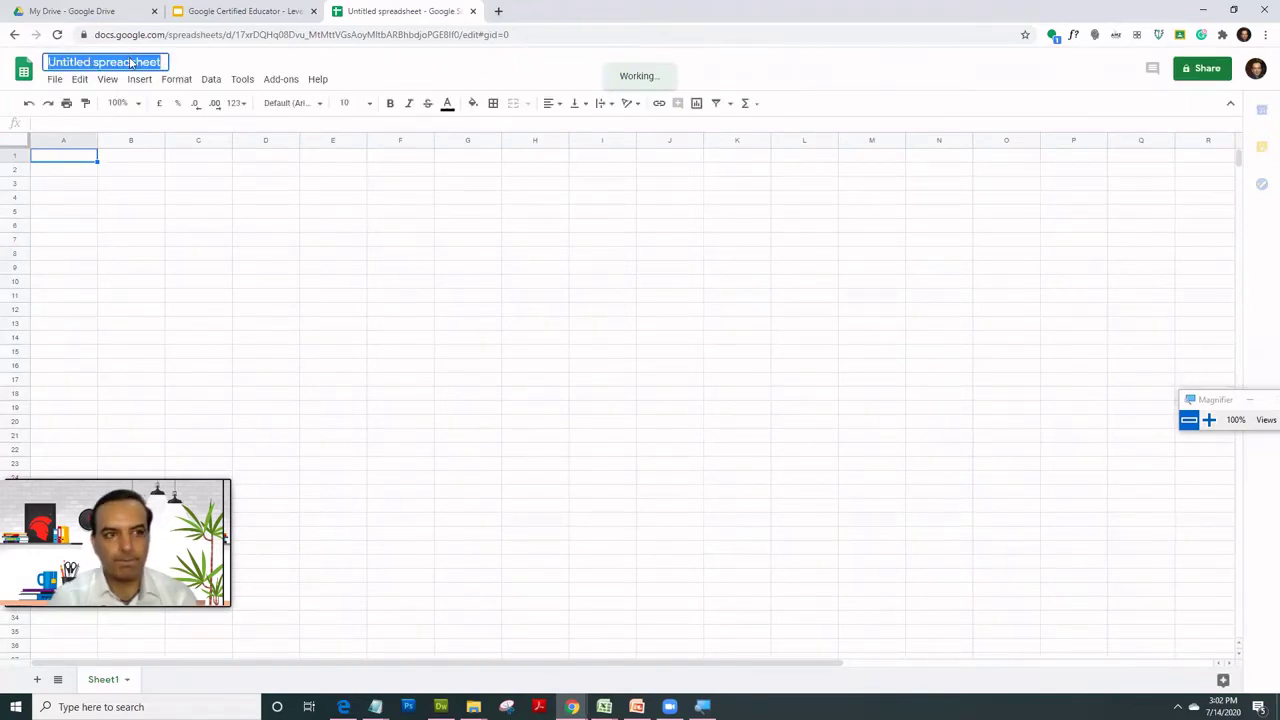
{"action": "type", "text": "Class Marks"}
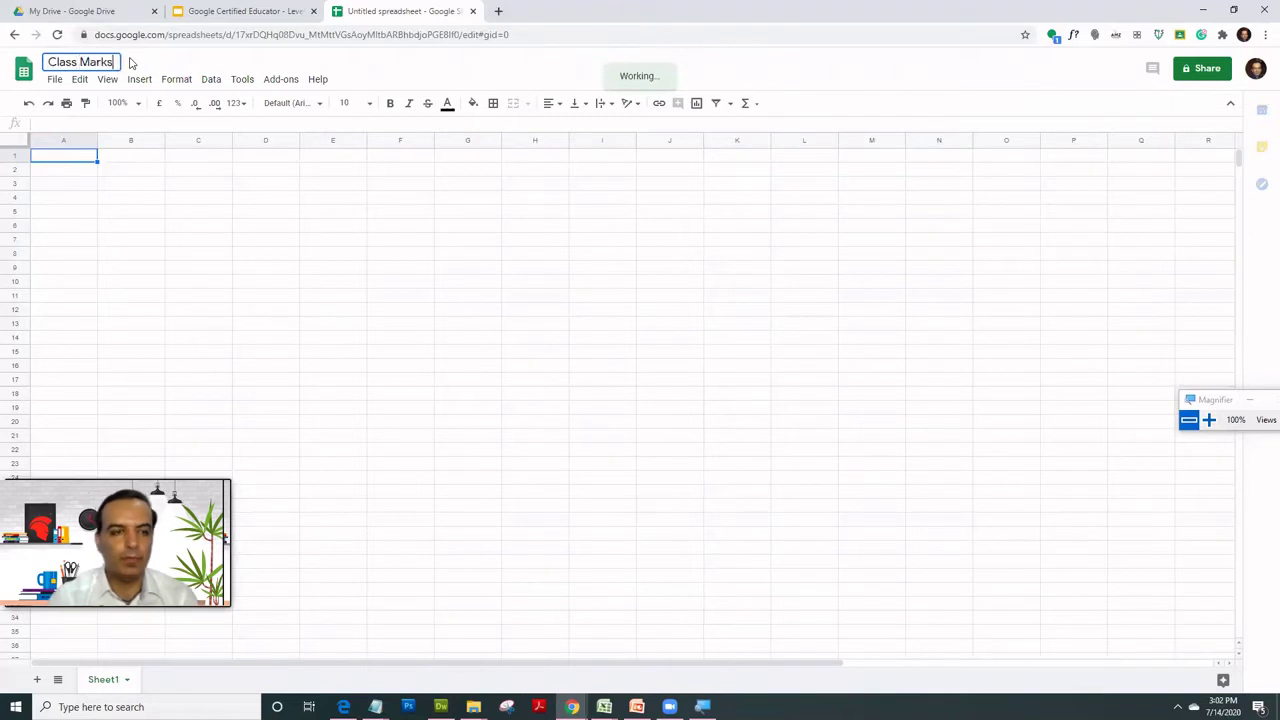
{"action": "left_click", "coordinate": [221, 285]}
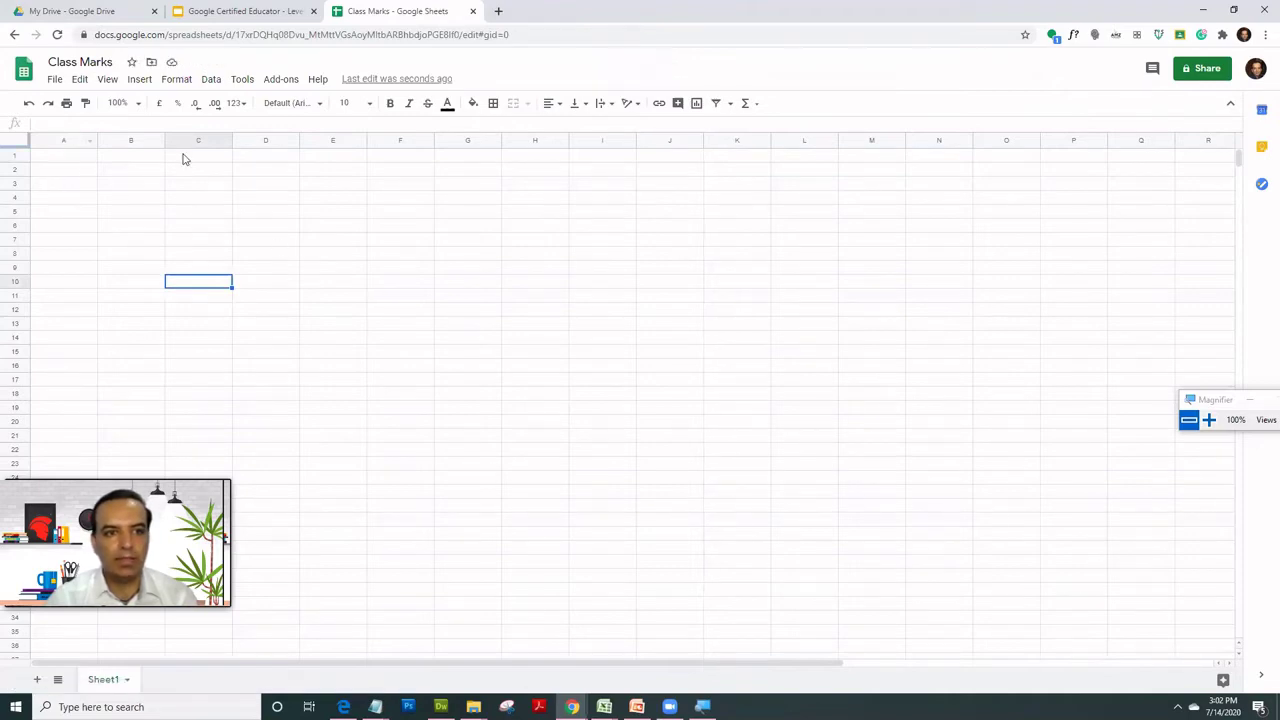
{"action": "left_click", "coordinate": [472, 162]}
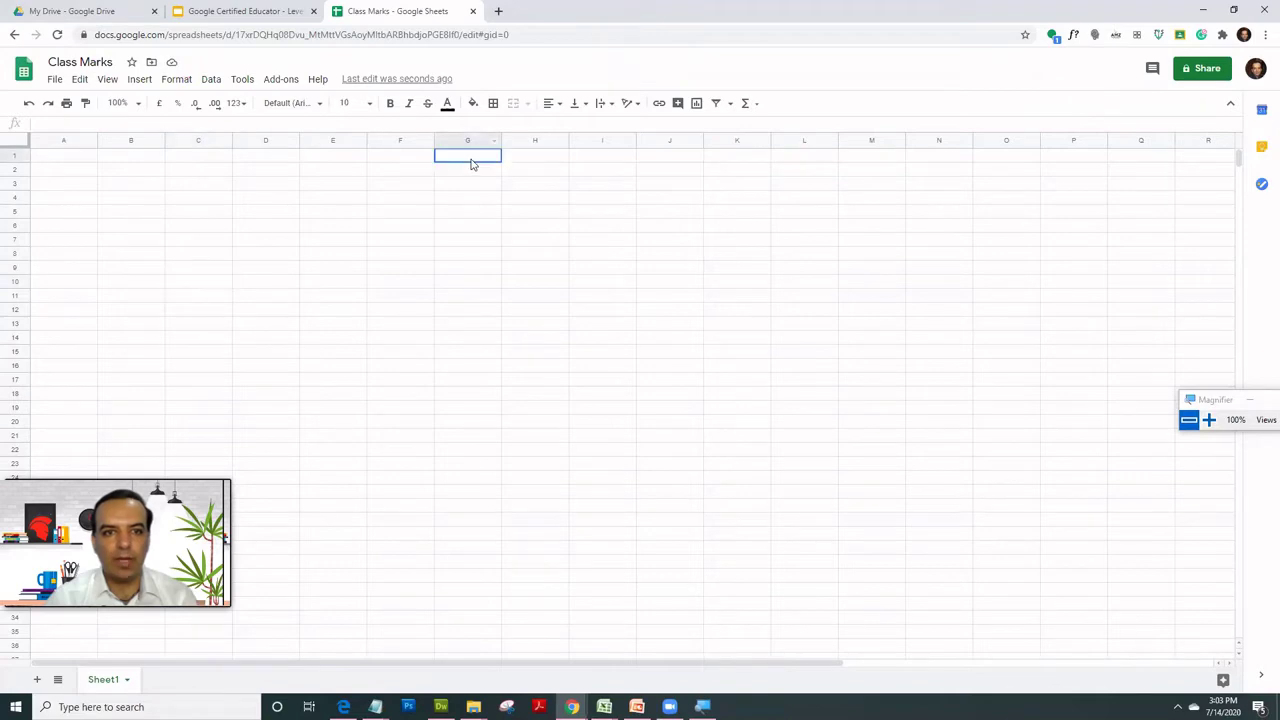
{"action": "key", "text": "Left"}
{"action": "key", "text": "Left"}
{"action": "key", "text": "Left"}
{"action": "key", "text": "Left"}
{"action": "key", "text": "Left"}
{"action": "key", "text": "Left"}
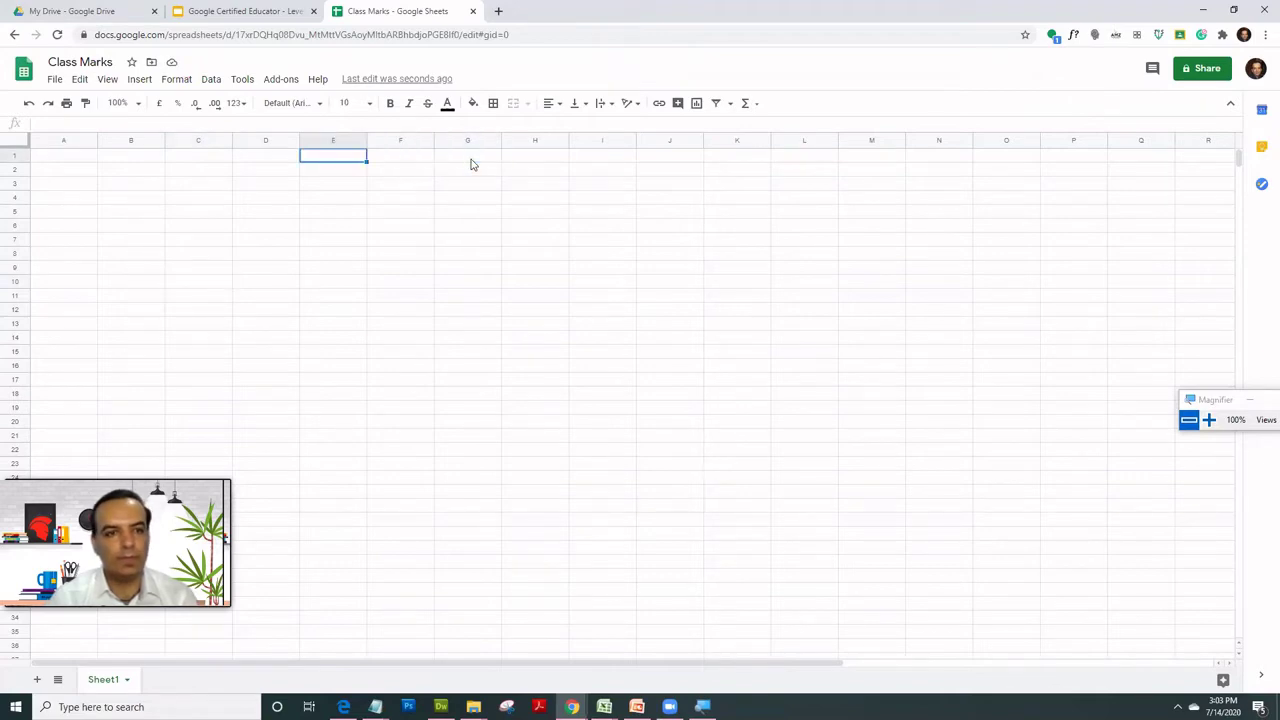
{"action": "key", "text": "Right"}
{"action": "key", "text": "Right"}
{"action": "key", "text": "Right"}
{"action": "key", "text": "Right"}
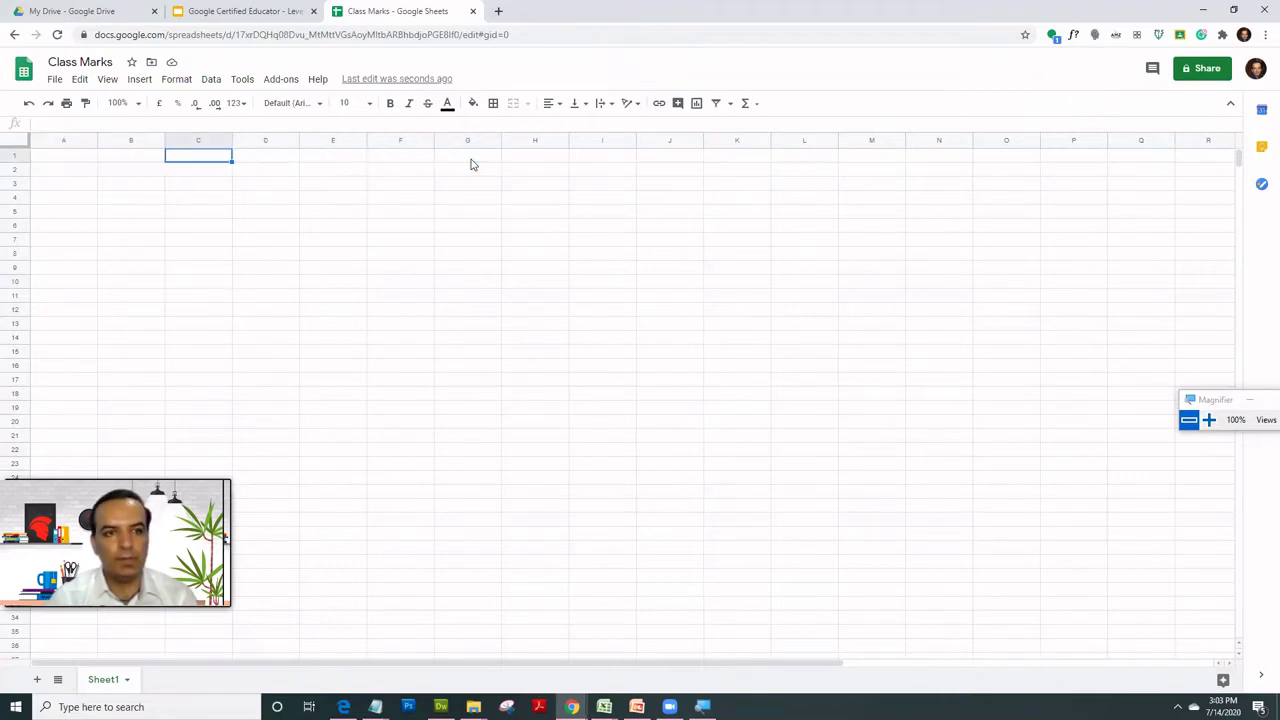
Enter the column header "Student Name" in cell A1
{"action": "key", "text": "Left"}
{"action": "key", "text": "Left"}
{"action": "key", "text": "Left"}
{"action": "key", "text": "Left"}
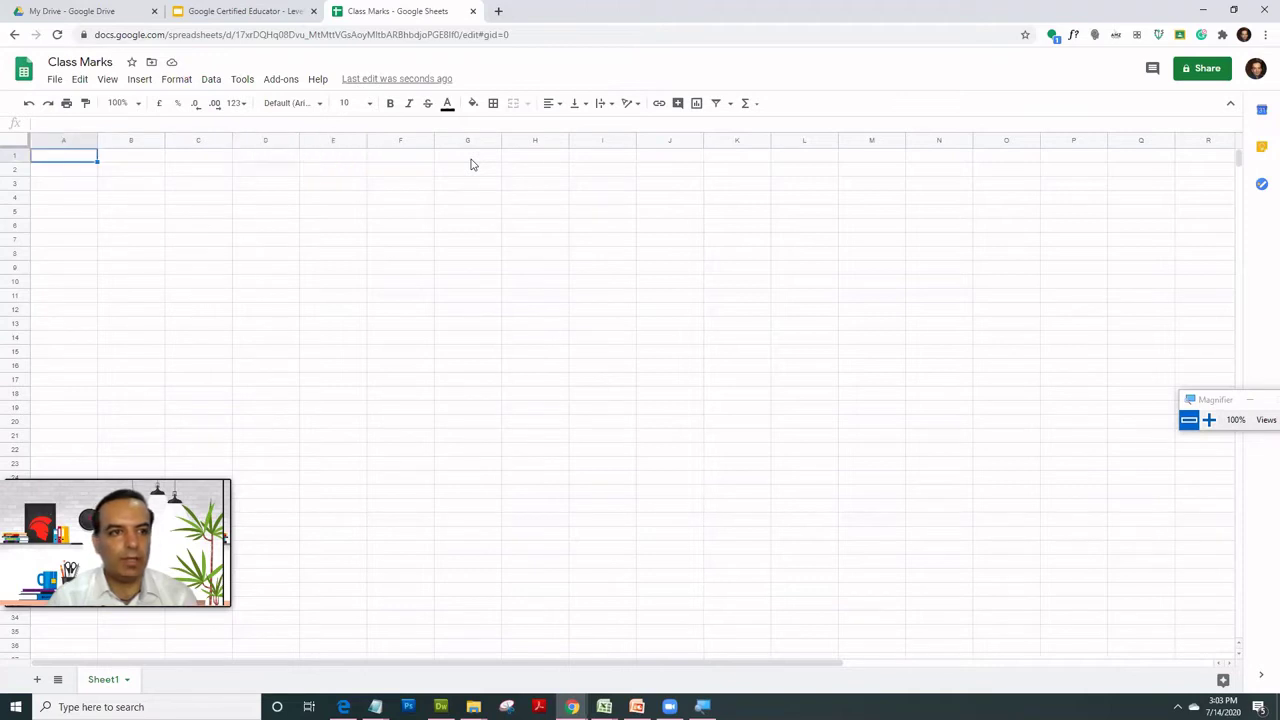
{"action": "type", "text": "F"}
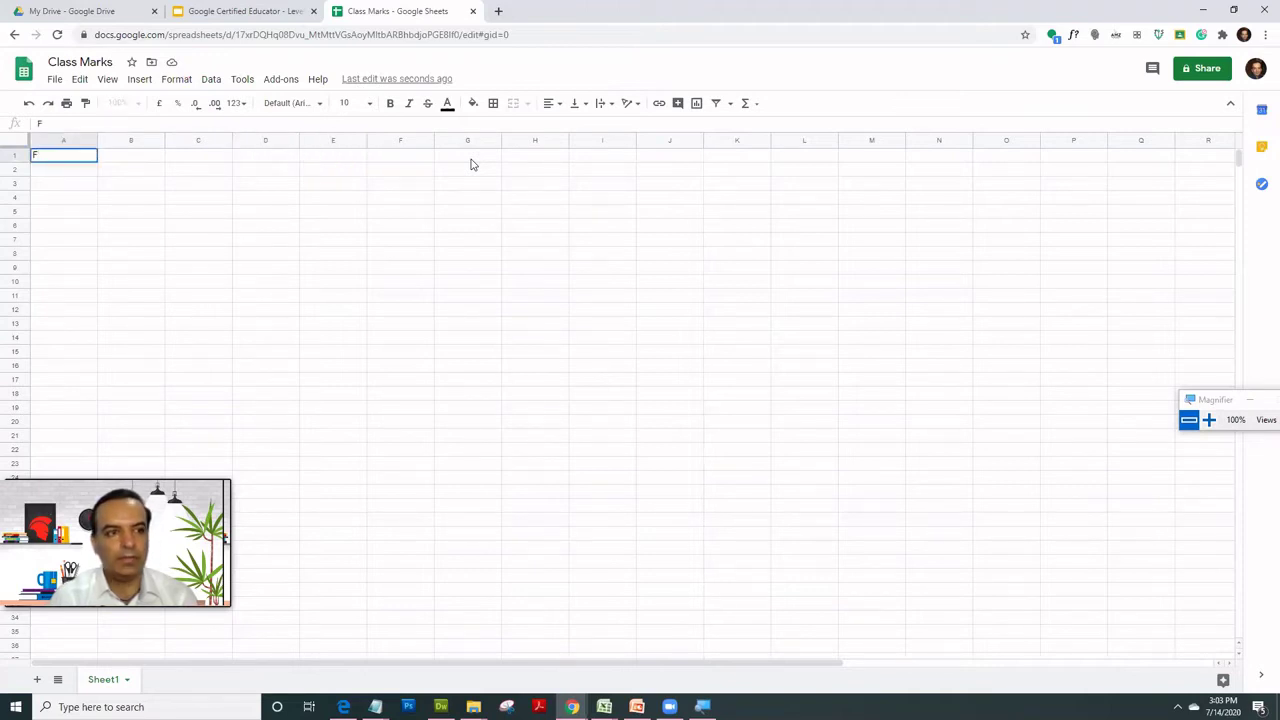
{"action": "key", "text": "BackSpace"}
{"action": "type", "text": "Student"}
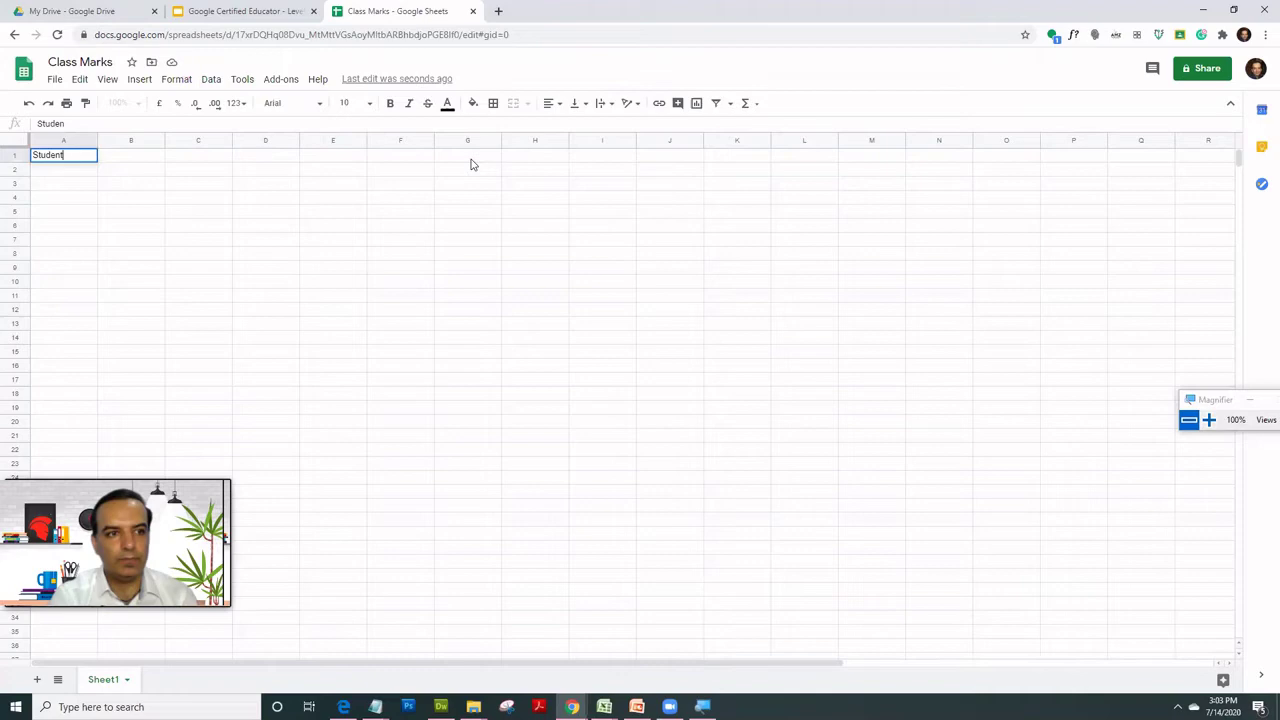
{"action": "type", "text": " Name"}
{"action": "key", "text": "Tab"}
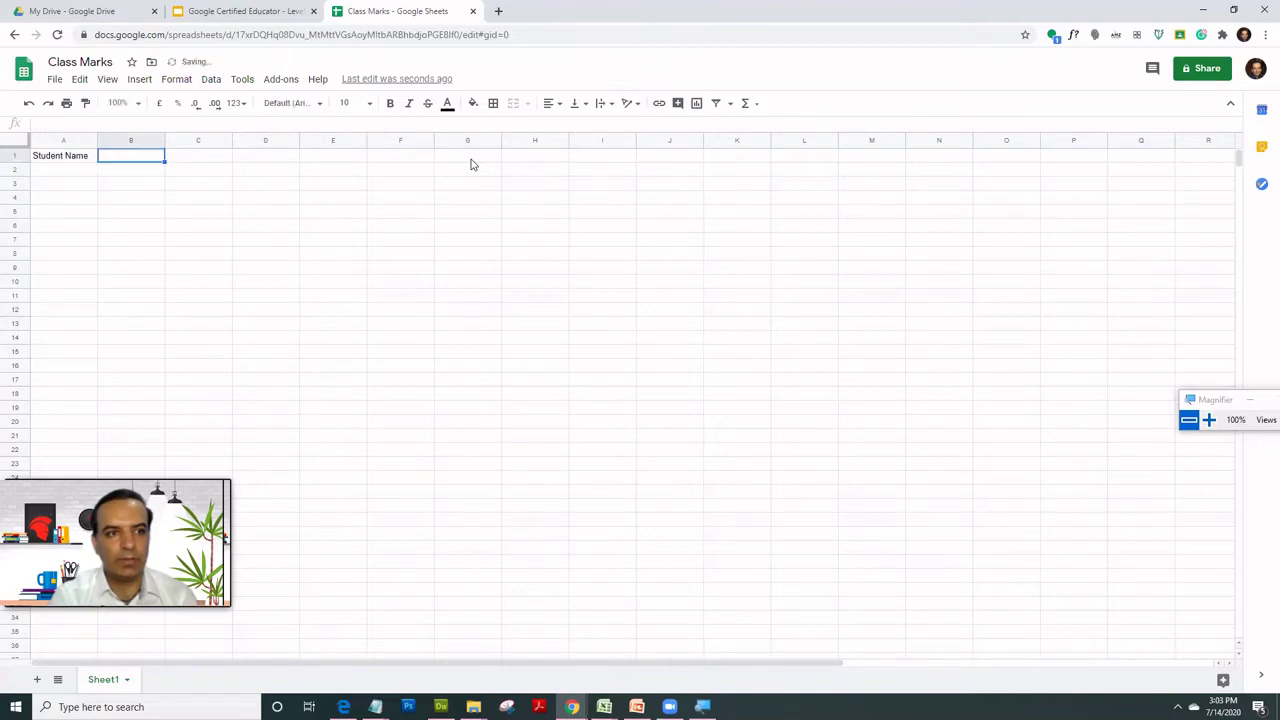
Enter the subject headers English, Maths and Science in cells B1 to D1
{"action": "type", "text": "English"}
{"action": "key", "text": "Tab"}
{"action": "type", "text": "Maths"}
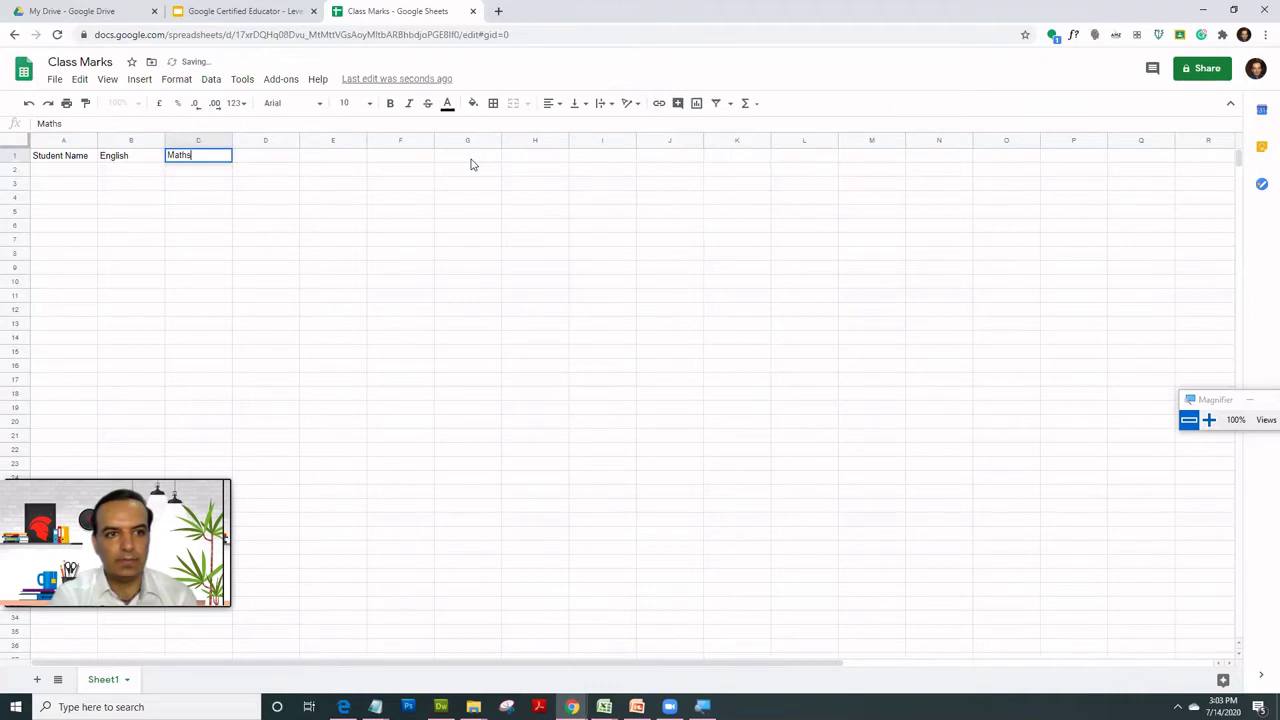
{"action": "key", "text": "Tab"}
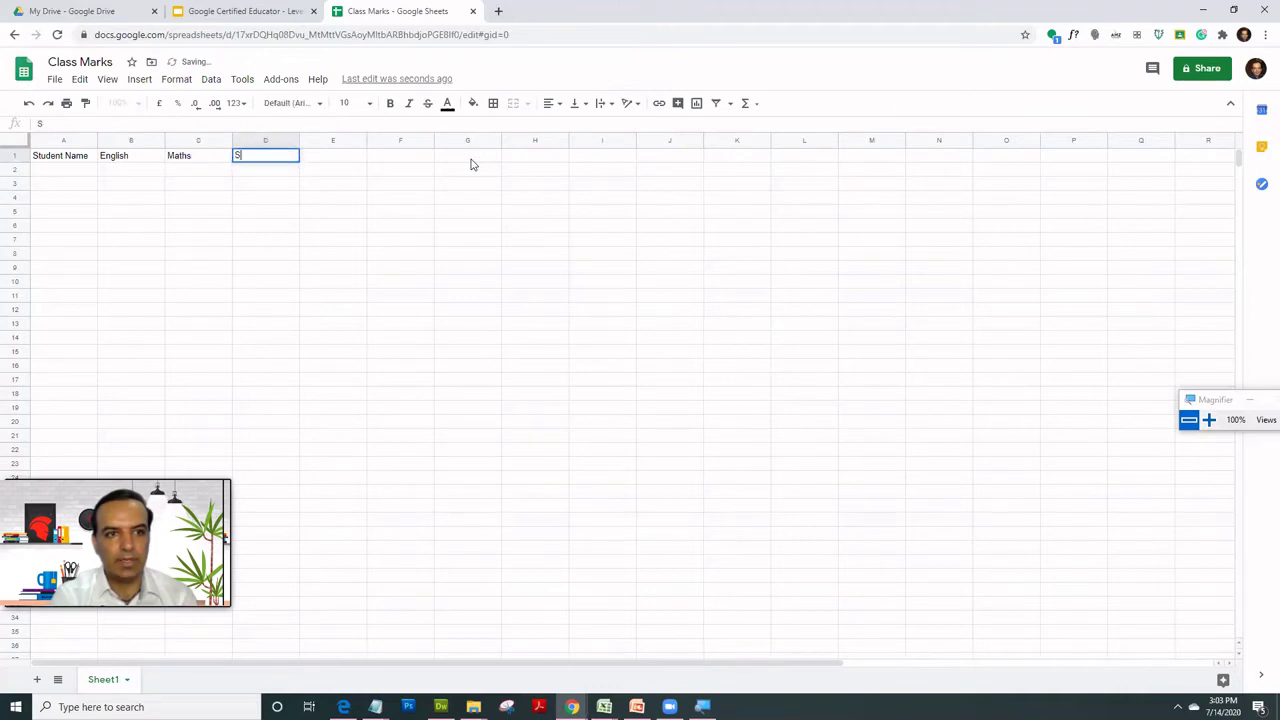
{"action": "type", "text": "Science"}
{"action": "key", "text": "Tab"}
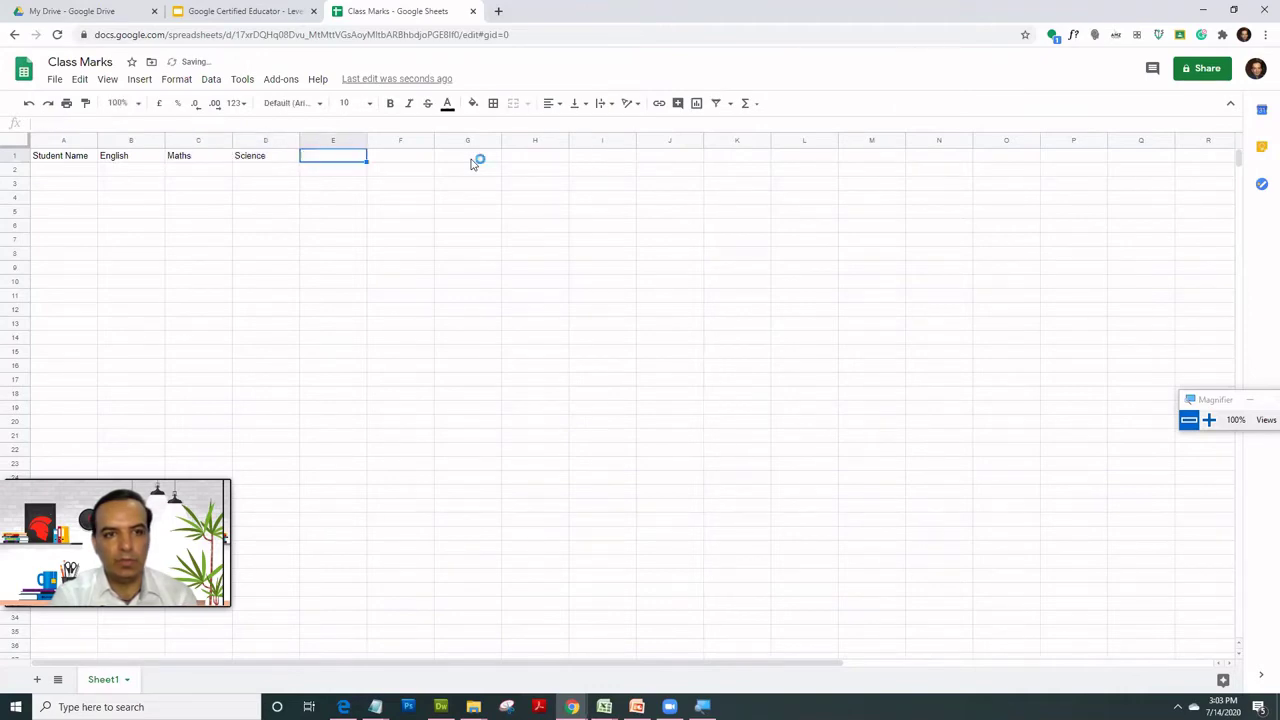
Enter the headers Total in E1 and Average in F1
{"action": "type", "text": "Total"}
{"action": "key", "text": "Tab"}
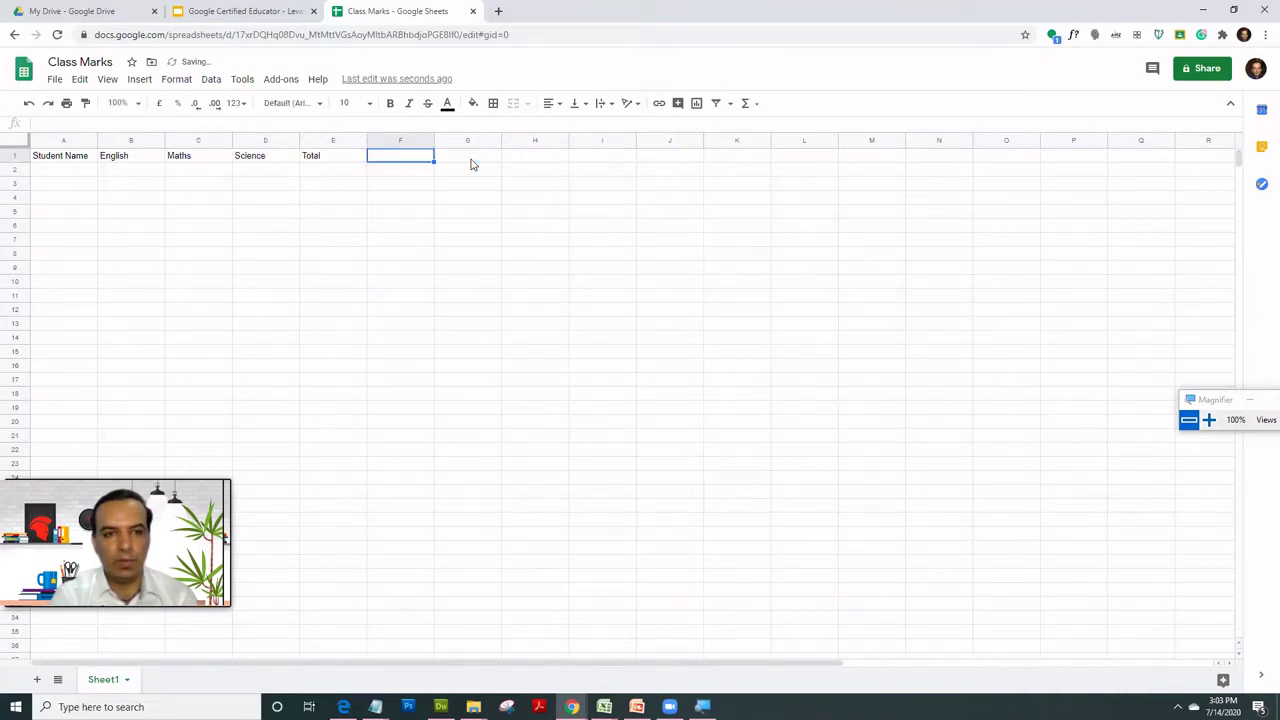
{"action": "type", "text": "Average"}
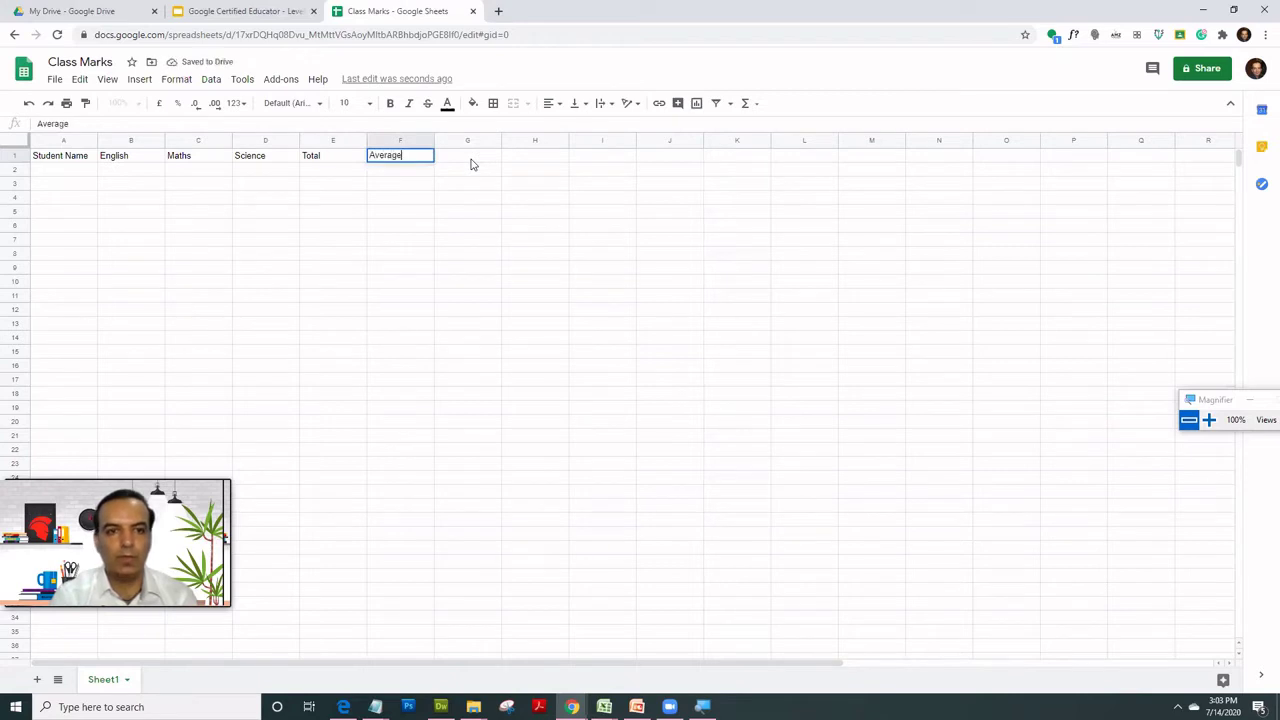
{"action": "key", "text": "Tab"}
{"action": "key", "text": "Down"}
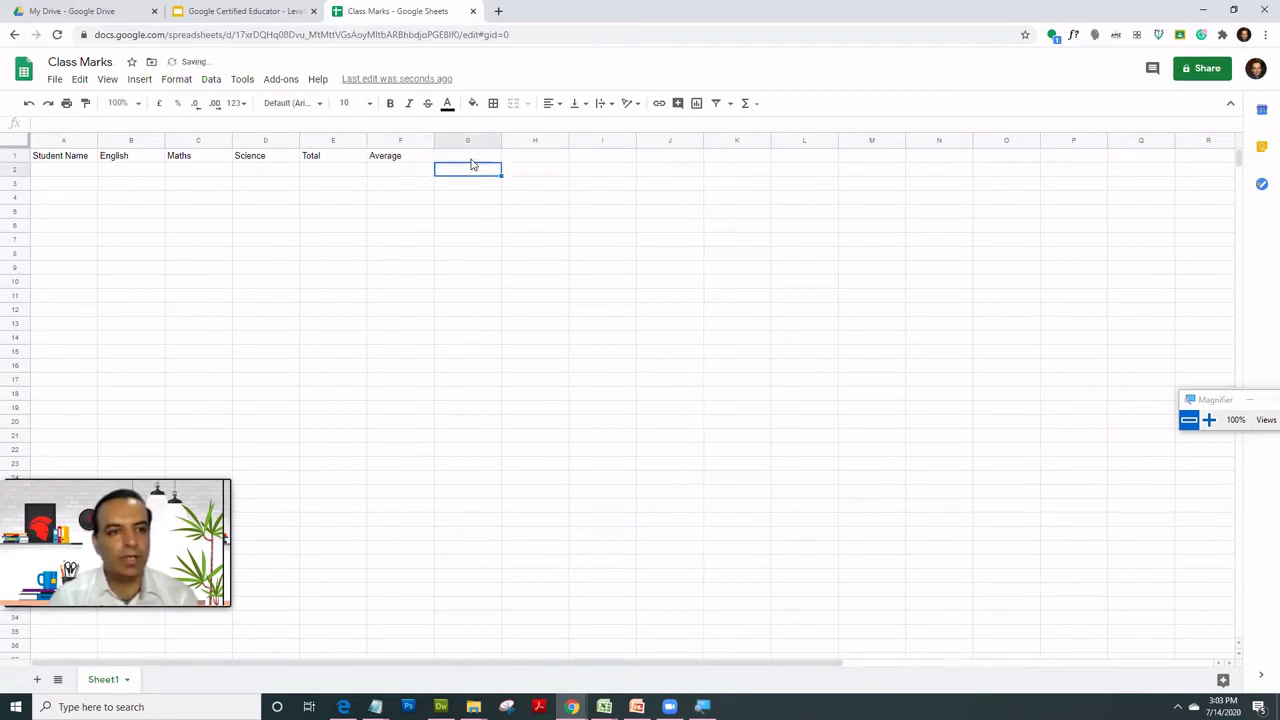
{"action": "key", "text": "Left"}
{"action": "key", "text": "Left"}
{"action": "key", "text": "Left"}
{"action": "key", "text": "Left"}
{"action": "key", "text": "Left"}
{"action": "key", "text": "Left"}
{"action": "key", "text": "Up"}
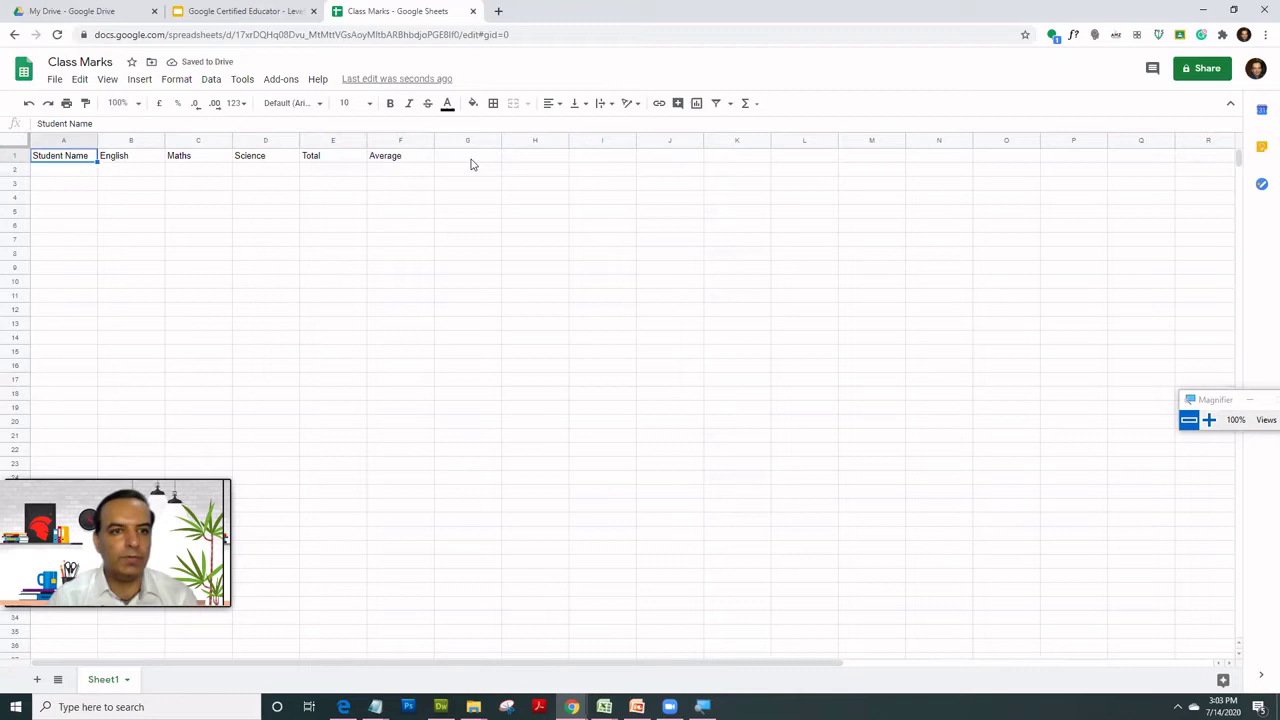
{"action": "key", "text": "Right"}
{"action": "key", "text": "Right"}
{"action": "key", "text": "Right"}
{"action": "key", "text": "Right"}
{"action": "key", "text": "Right"}
{"action": "key", "text": "Right"}
{"action": "key", "text": "Right"}
{"action": "key", "text": "Right"}
{"action": "key", "text": "Right"}
{"action": "key", "text": "Right"}
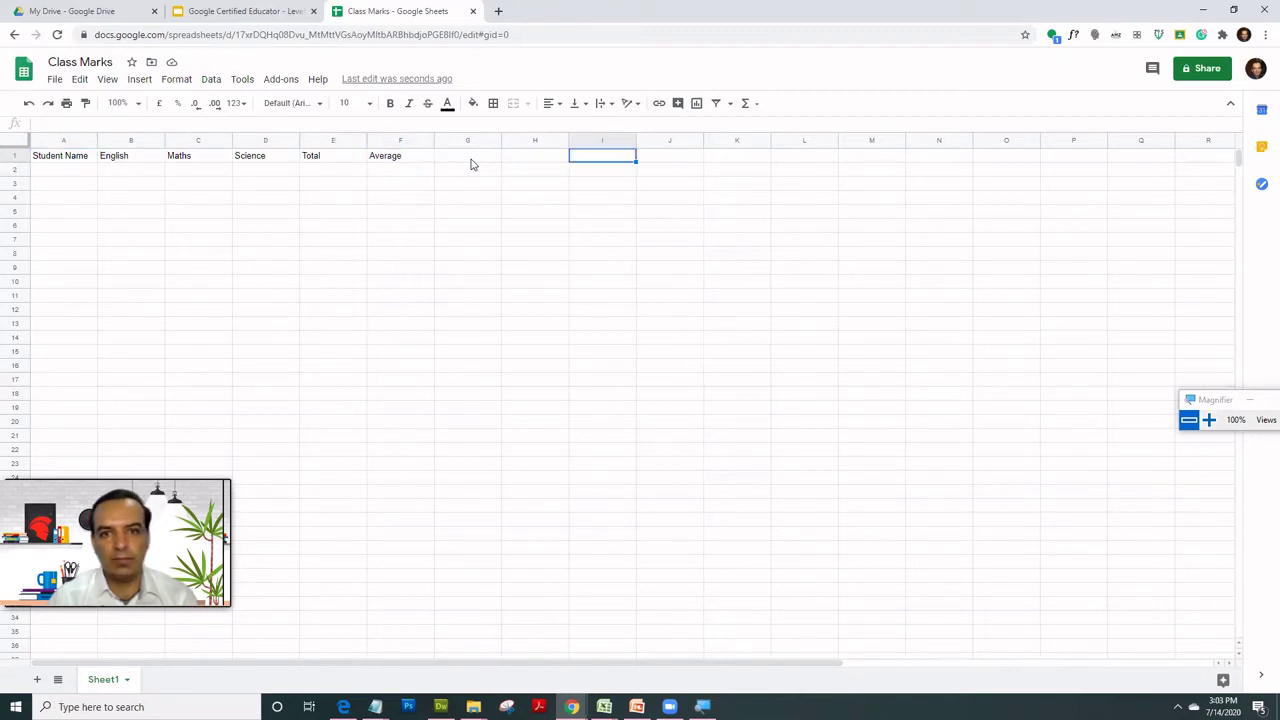
{"action": "key", "text": "Right"}
{"action": "key", "text": "Right"}
{"action": "key", "text": "Left"}
{"action": "key", "text": "Left"}
{"action": "key", "text": "Left"}
{"action": "key", "text": "Left"}
{"action": "key", "text": "Left"}
{"action": "key", "text": "Left"}
{"action": "key", "text": "Left"}
{"action": "key", "text": "Left"}
{"action": "key", "text": "Left"}
{"action": "key", "text": "Left"}
{"action": "key", "text": "Left"}
{"action": "key", "text": "Left"}
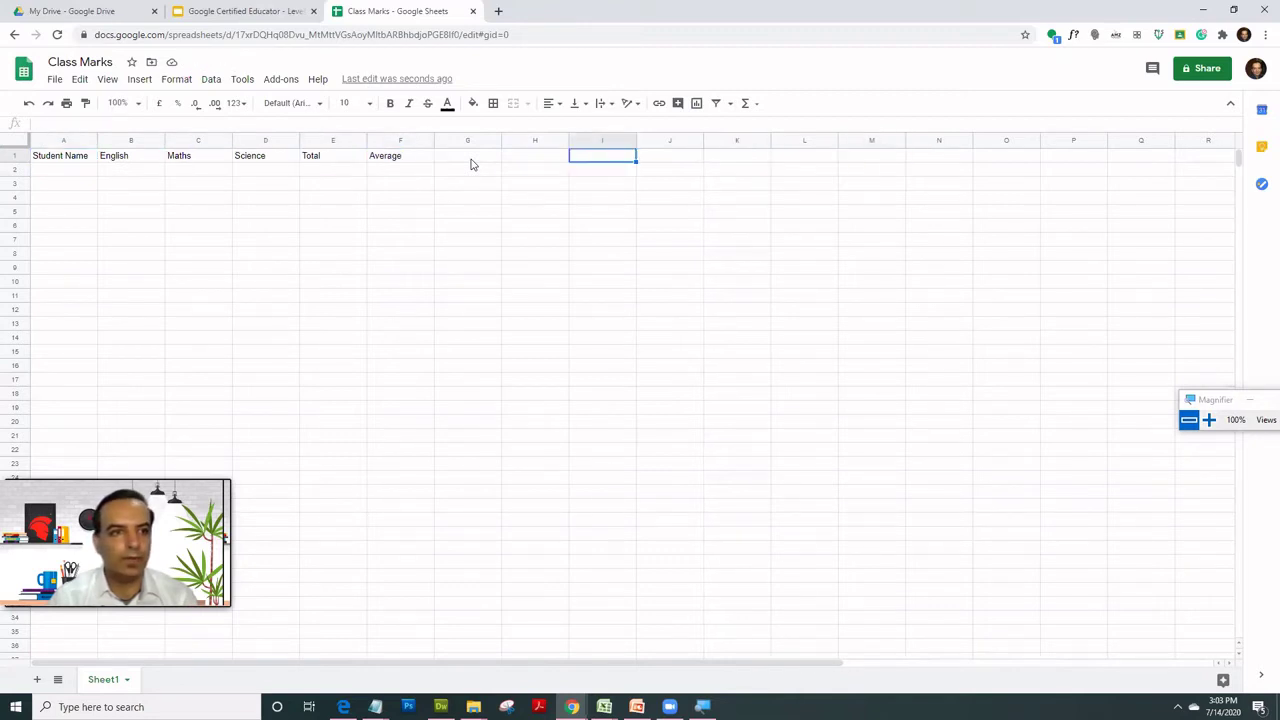
{"action": "key", "text": "Down"}
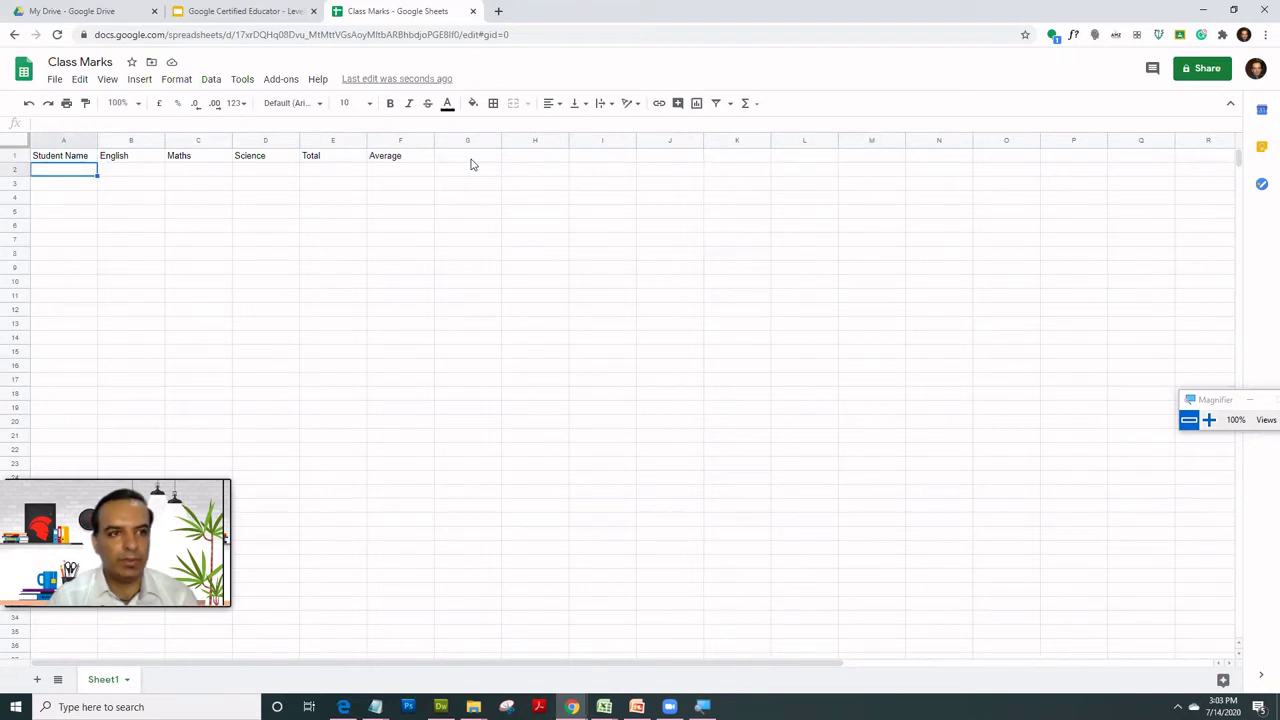
{"action": "key", "text": "Up"}
{"action": "key", "text": "Down"}
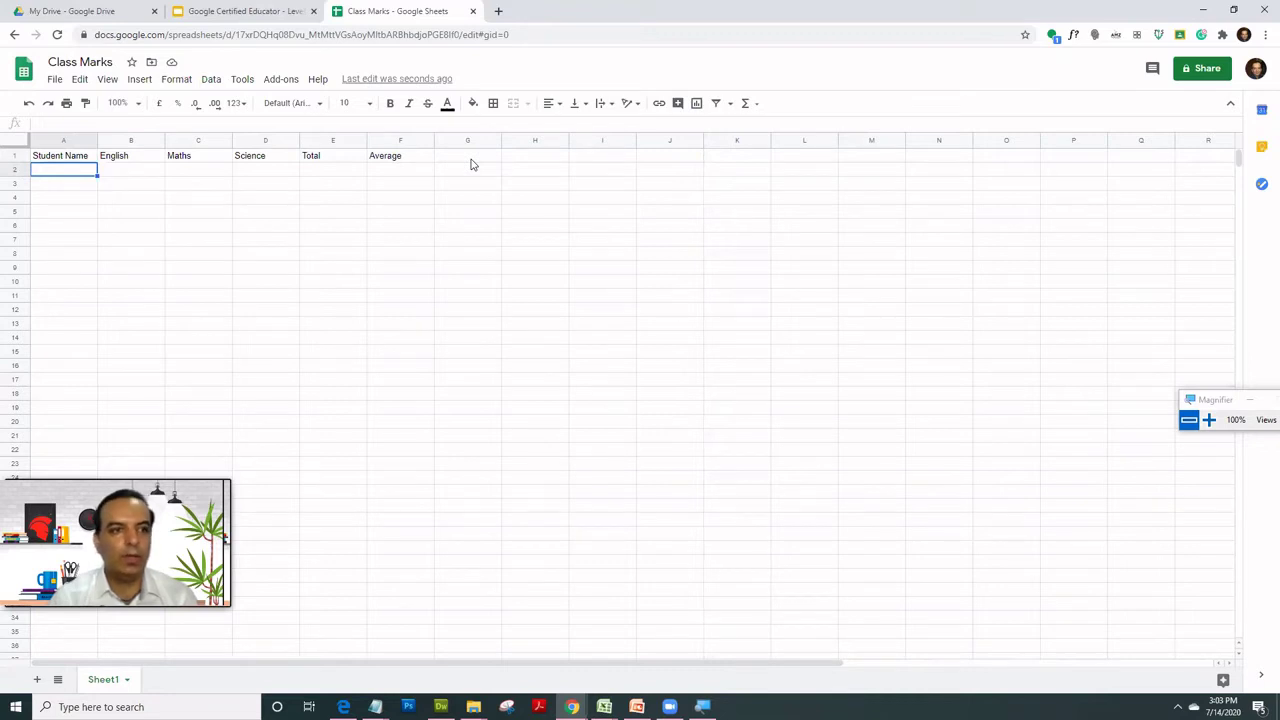
{"action": "key", "text": "Up"}
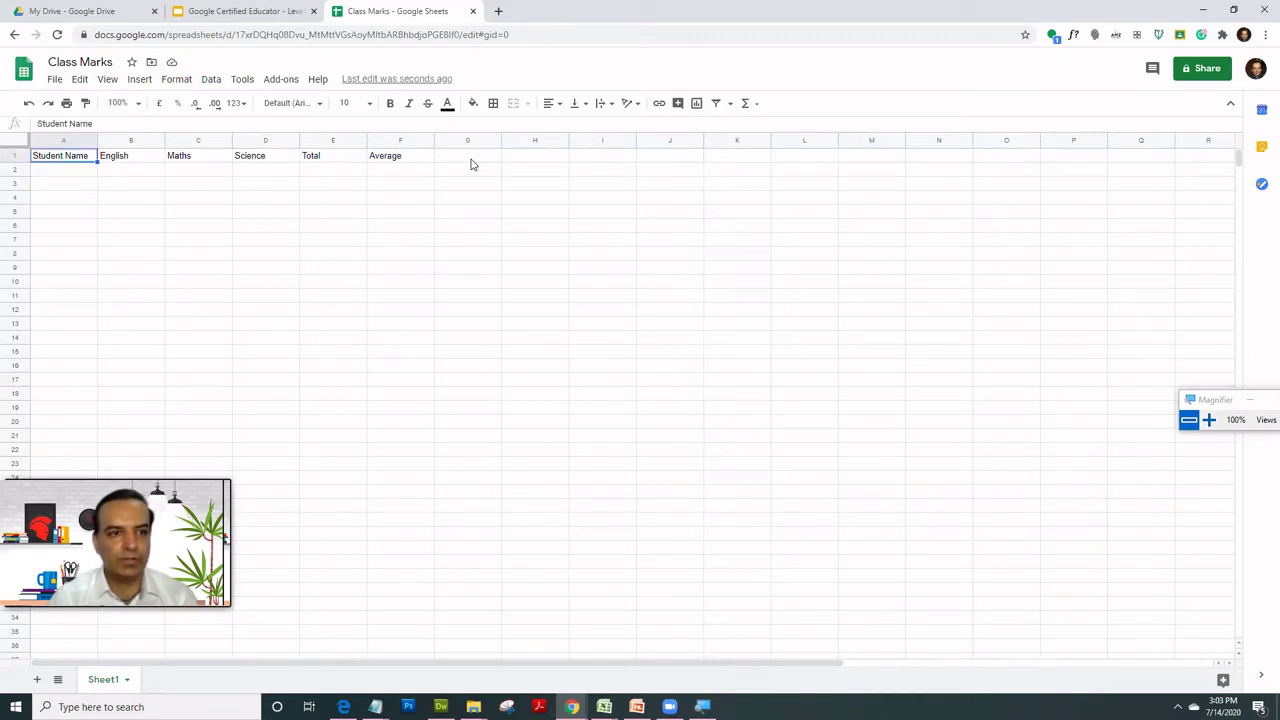
{"action": "key", "text": "Right"}
{"action": "key", "text": "Right"}
{"action": "key", "text": "Right"}
{"action": "key", "text": "Right"}
{"action": "key", "text": "Right"}
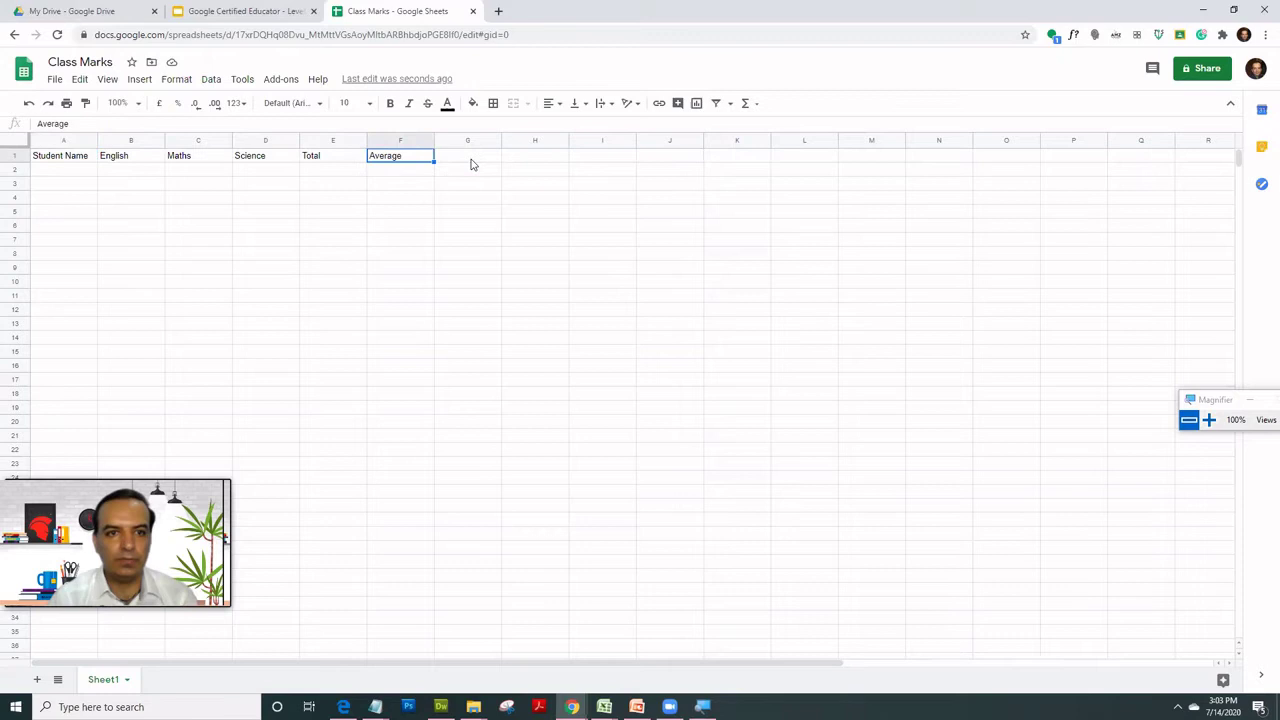
{"action": "key", "text": "Down"}
{"action": "key", "text": "Left"}
{"action": "key", "text": "Left"}
{"action": "key", "text": "Left"}
{"action": "key", "text": "Left"}
{"action": "key", "text": "Left"}
{"action": "key", "text": "Up"}
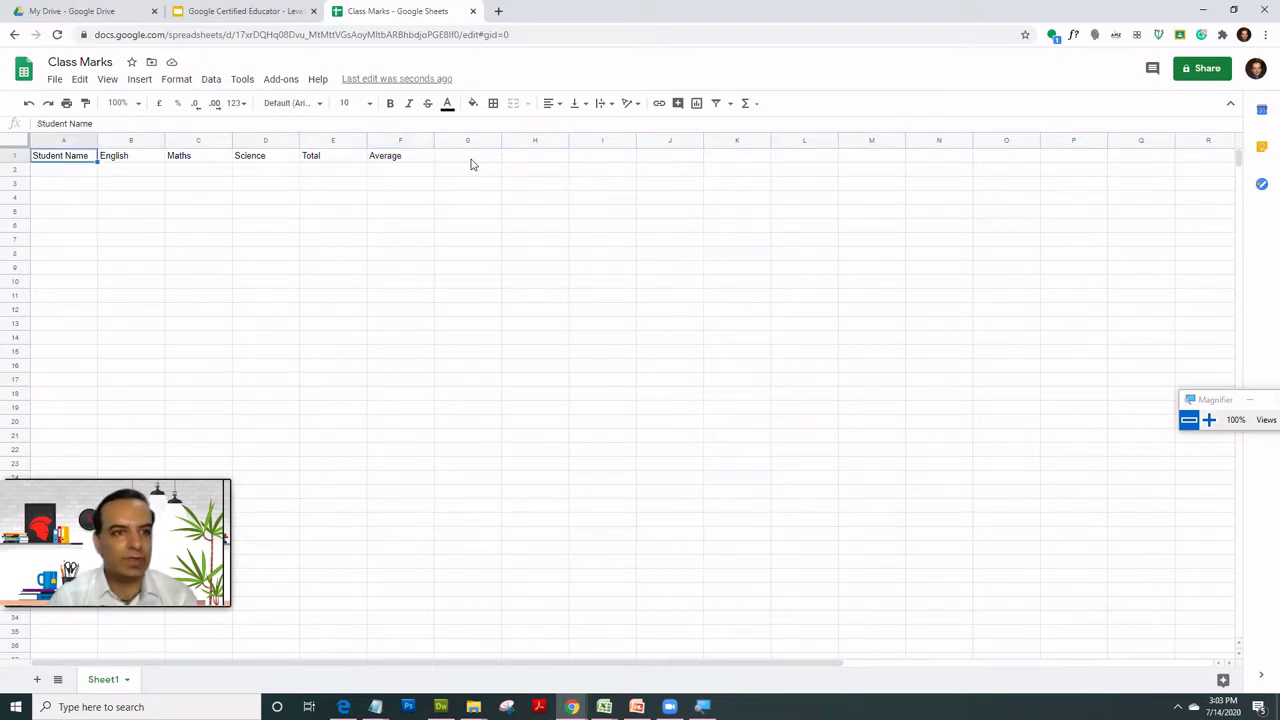
Select cell A2 directly below the Student Name header
{"action": "key", "text": "Down"}
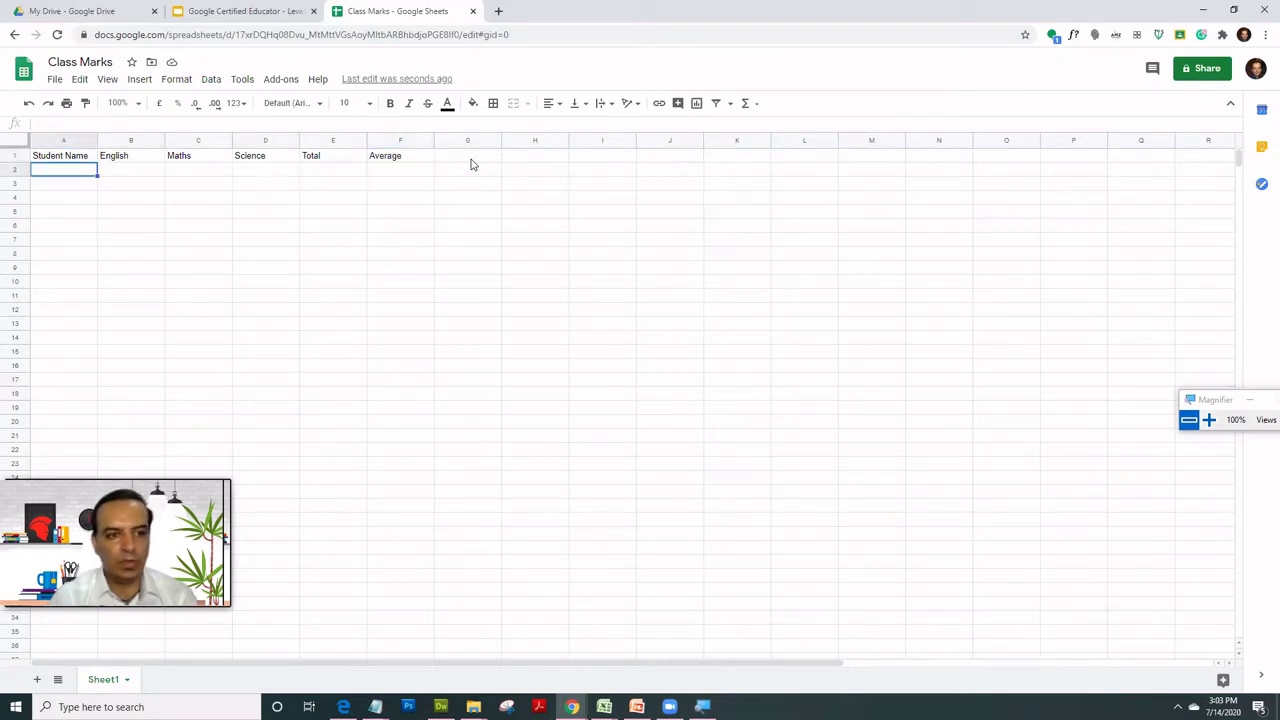
{"action": "type", "text": "F"}
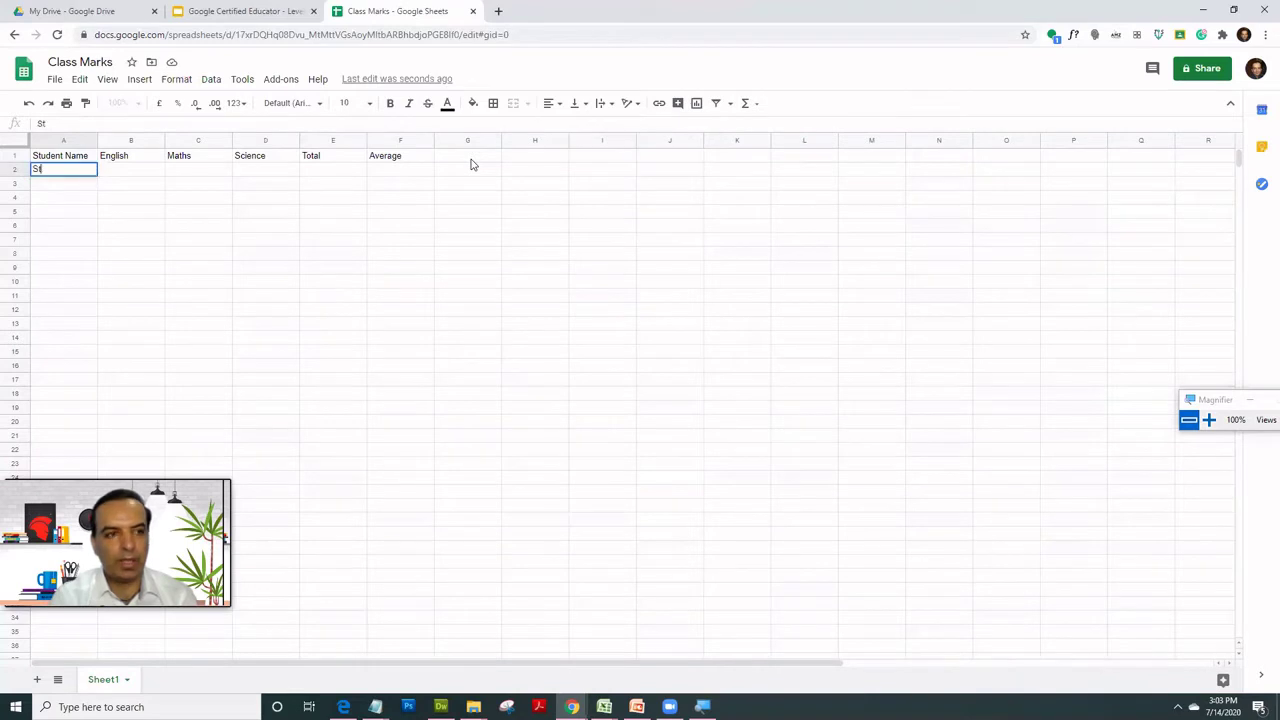
{"action": "key", "text": "BackSpace"}
{"action": "type", "text": "Stud"}
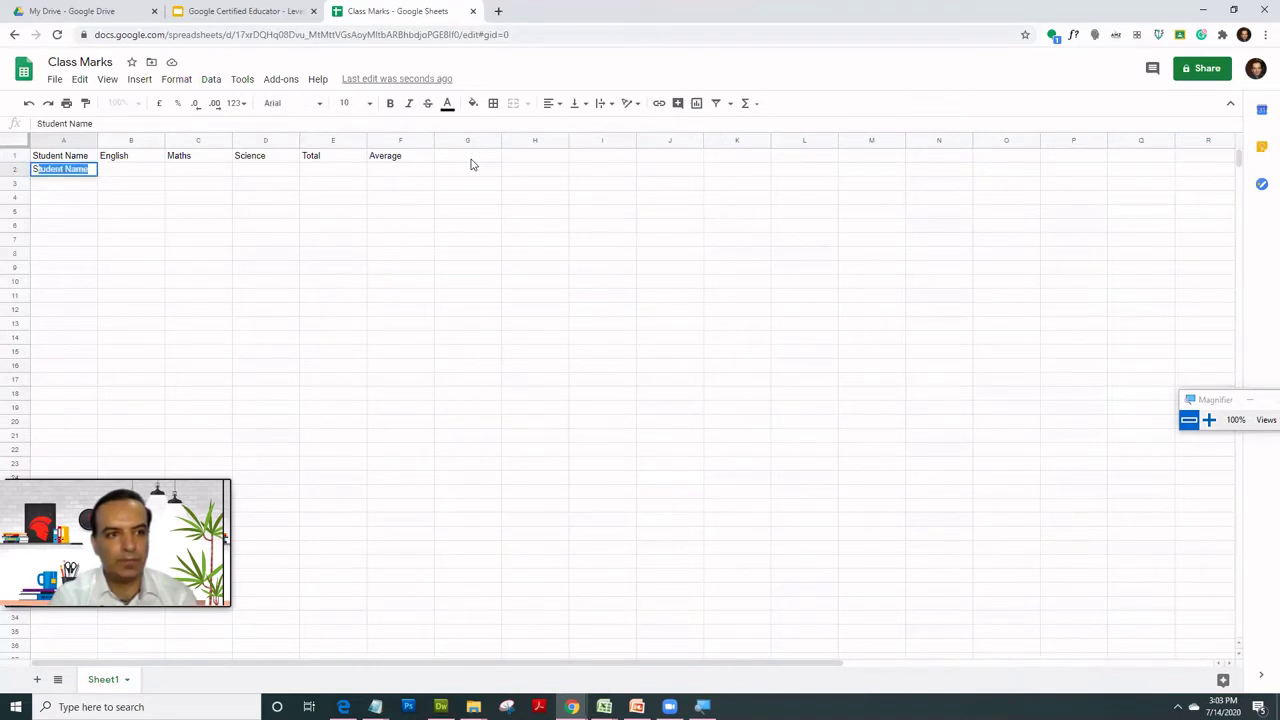
{"action": "key", "text": "BackSpace"}
{"action": "key", "text": "BackSpace"}
{"action": "key", "text": "BackSpace"}
{"action": "key", "text": "BackSpace"}
{"action": "type", "text": "Fir"}
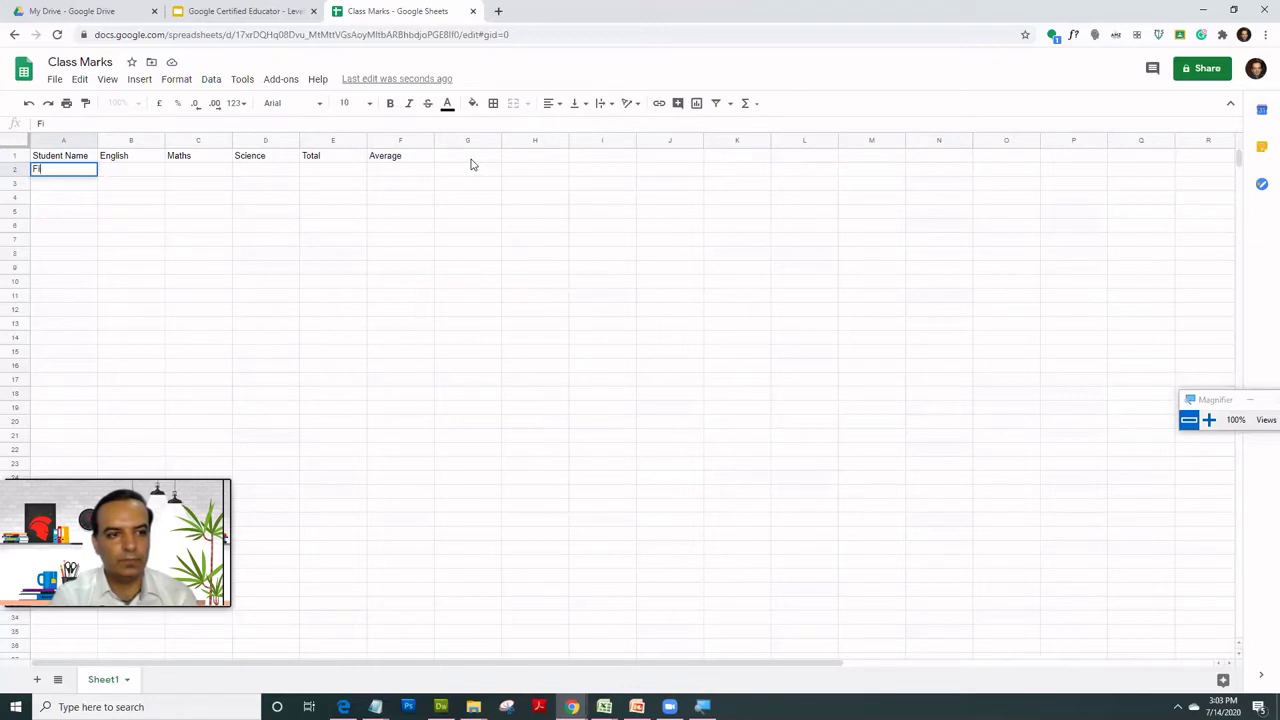
{"action": "key", "text": "BackSpace"}
{"action": "key", "text": "BackSpace"}
Enter Student 1, Student 2 and Student 3 in cells A2 to A4
{"action": "type", "text": "Student "}
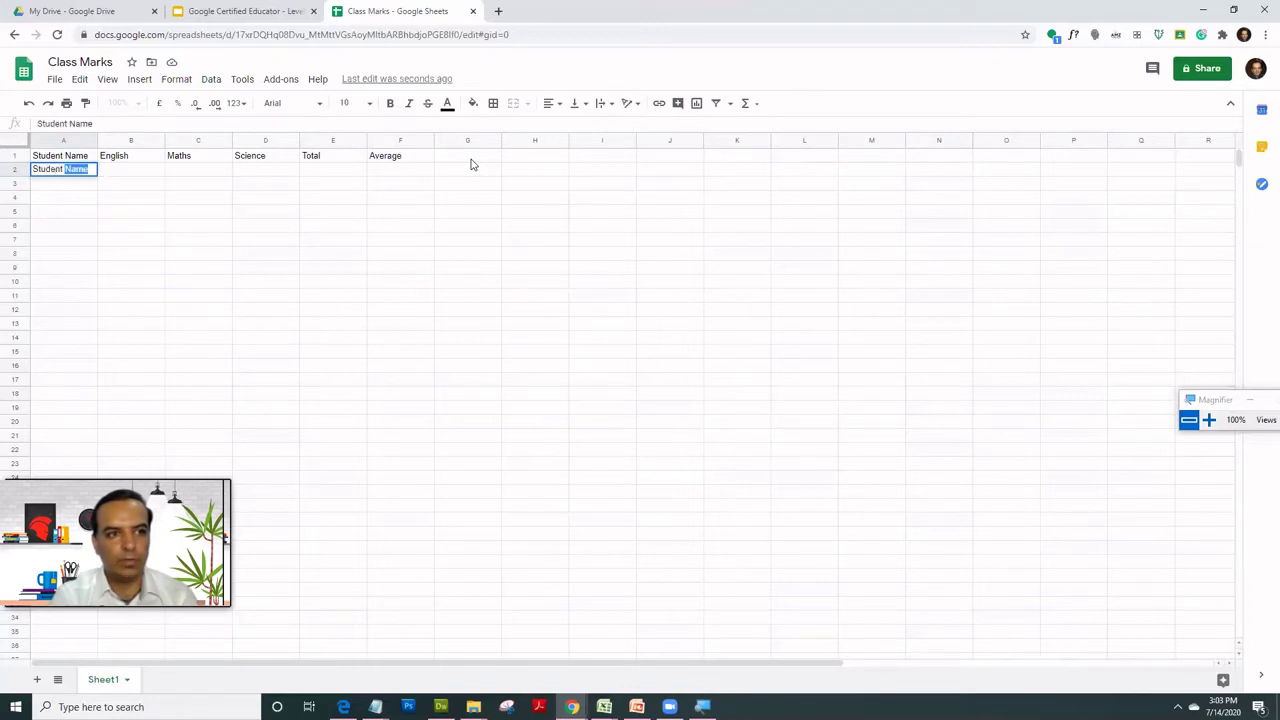
{"action": "type", "text": "1"}
{"action": "key", "text": "Return"}
{"action": "type", "text": "Student 2"}
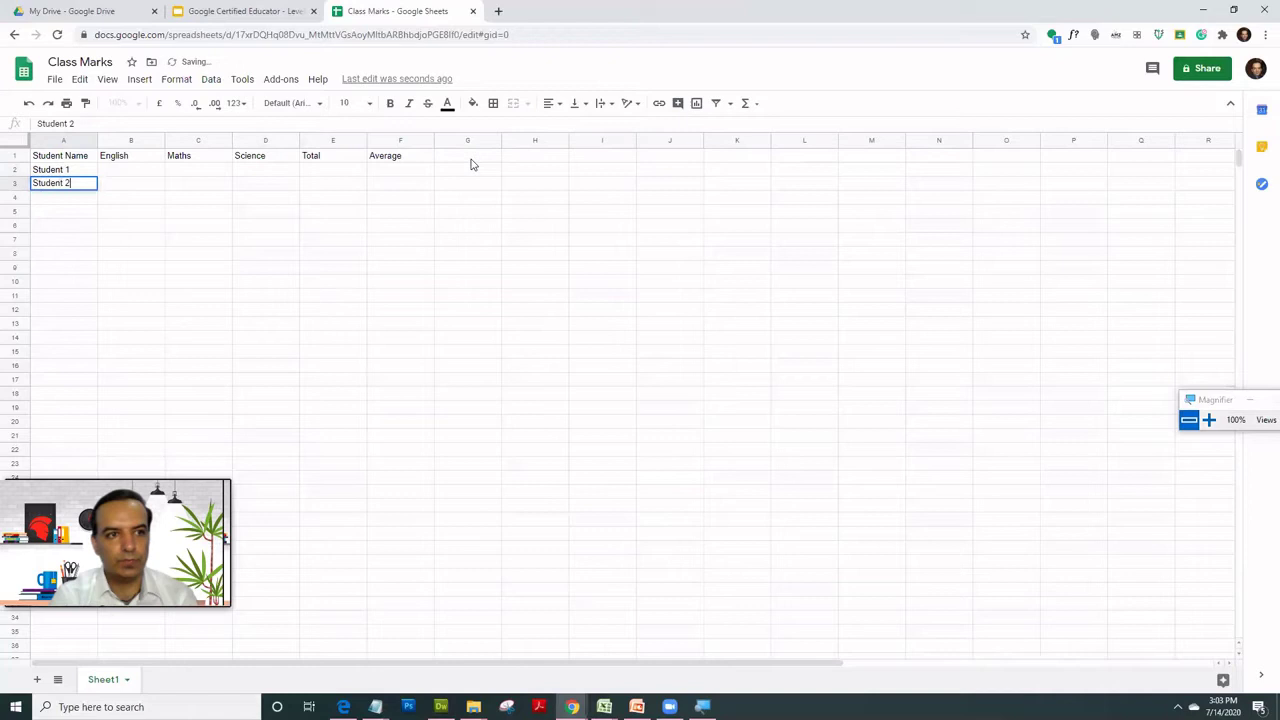
{"action": "key", "text": "Return"}
{"action": "type", "text": "Student 3"}
{"action": "key", "text": "Return"}
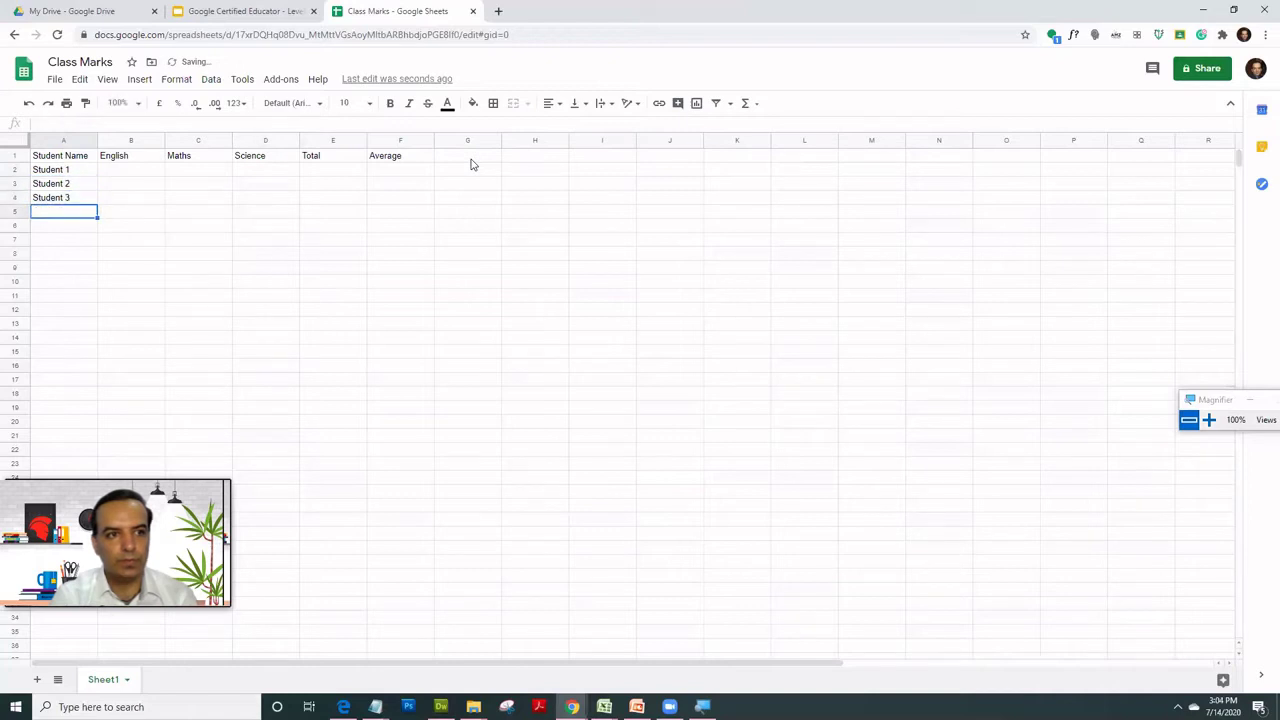
Continue the student list with Student 4, Student 5, Student 6 and Student 7 in cells A5 to A8
{"action": "type", "text": "Student 4"}
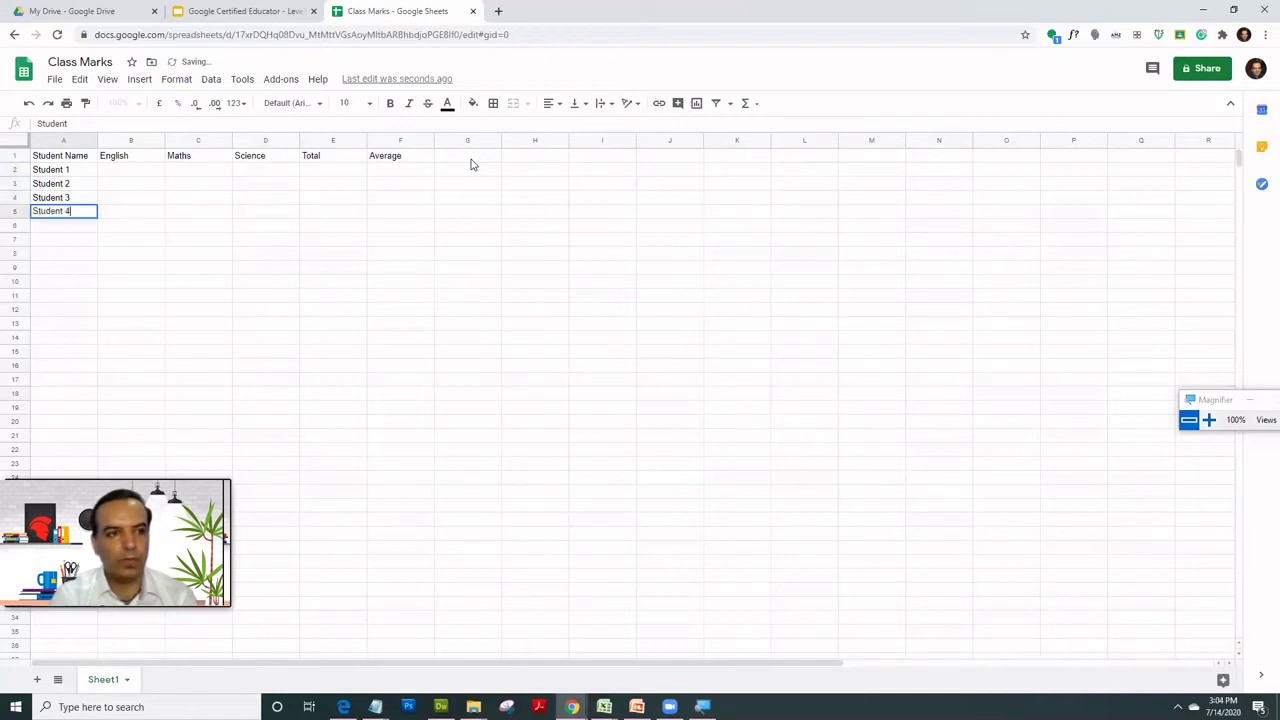
{"action": "key", "text": "Return"}
{"action": "type", "text": "Student "}
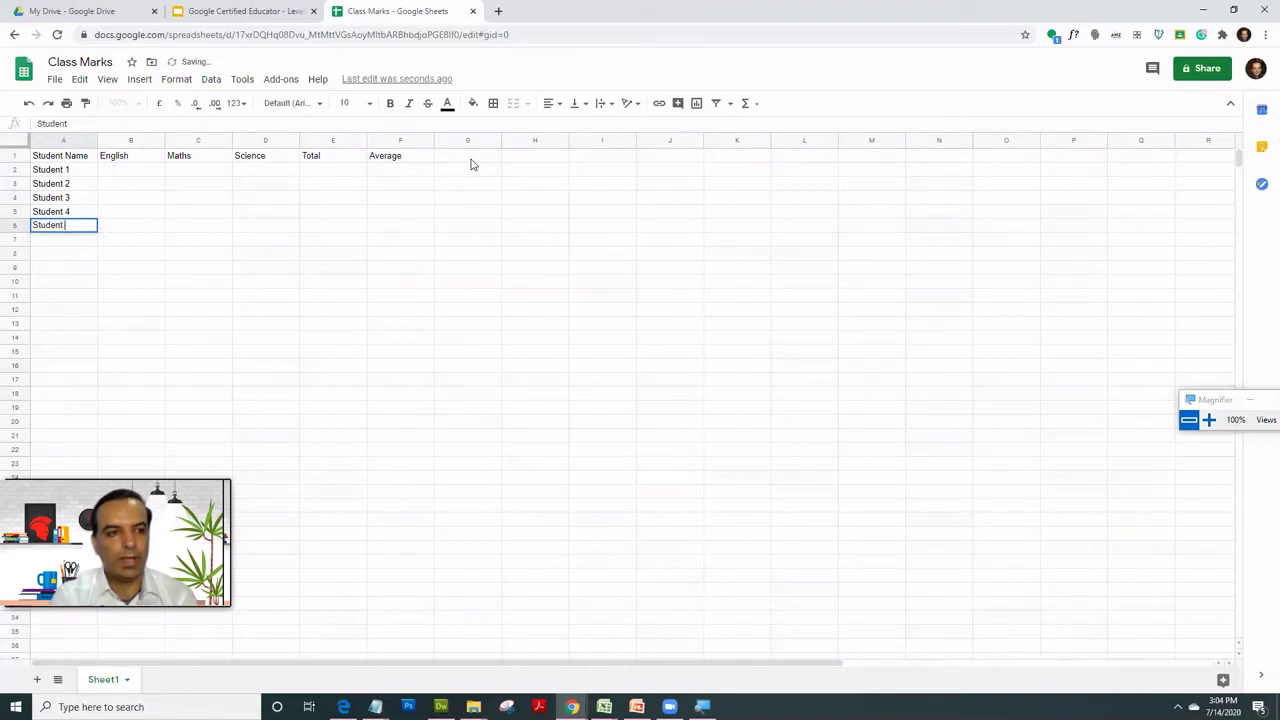
{"action": "type", "text": "5"}
{"action": "key", "text": "Return"}
{"action": "type", "text": "Student"}
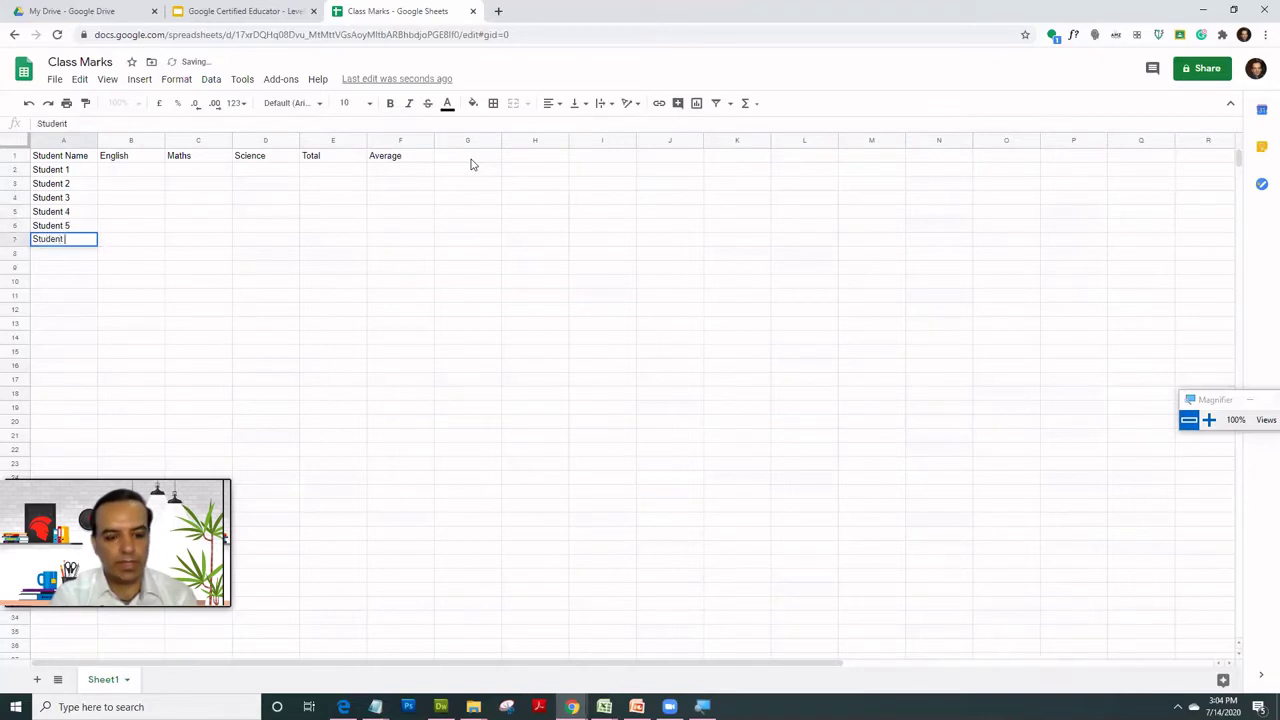
{"action": "type", "text": "6"}
{"action": "key", "text": "Return"}
{"action": "type", "text": "Student"}
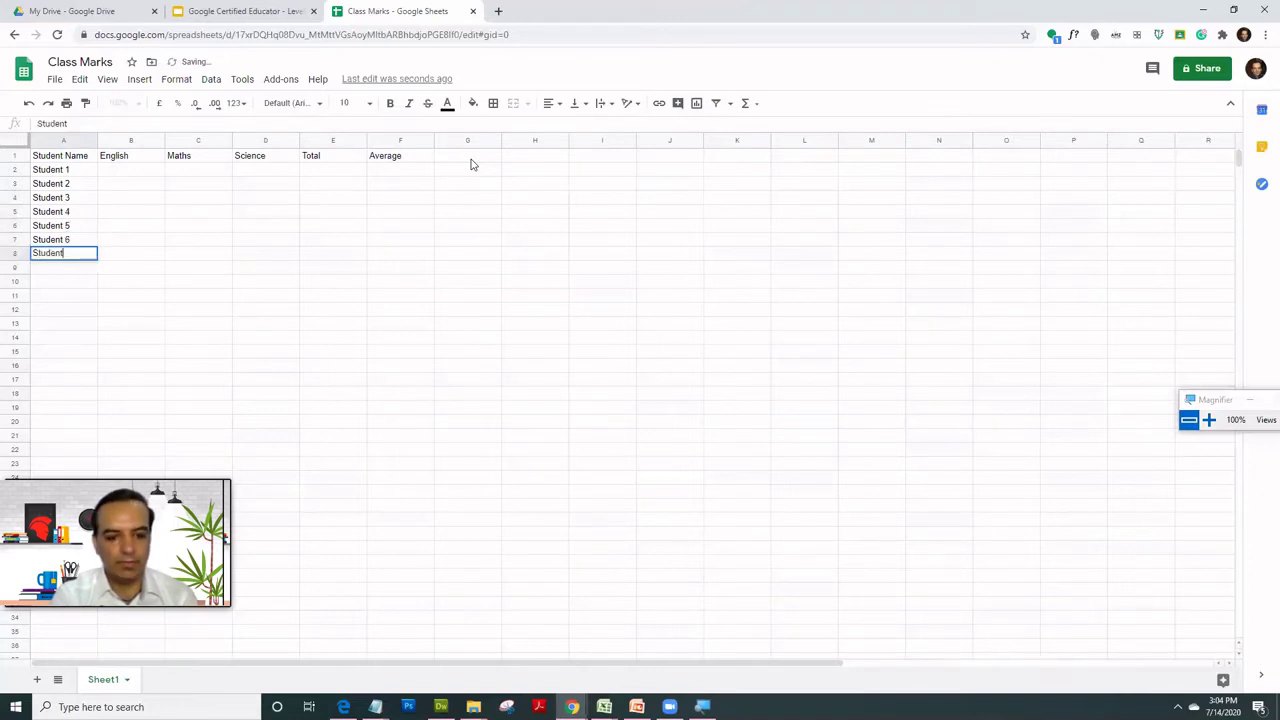
{"action": "type", "text": " 7"}
{"action": "key", "text": "Tab"}
Enter the English marks 80, 82 and 85 for Students 1 to 3 in cells B2 to B4
{"action": "key", "text": "Up"}
{"action": "key", "text": "Up"}
{"action": "key", "text": "Up"}
{"action": "key", "text": "Up"}
{"action": "key", "text": "Up"}
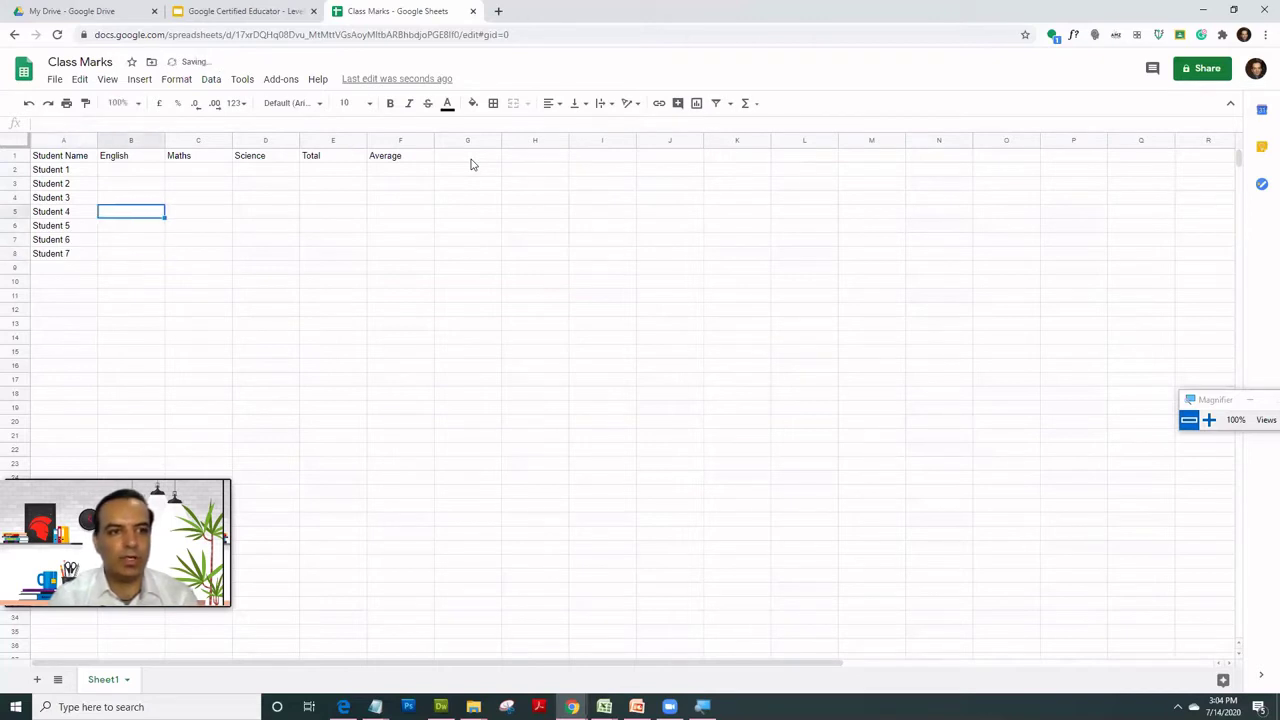
{"action": "key", "text": "Up"}
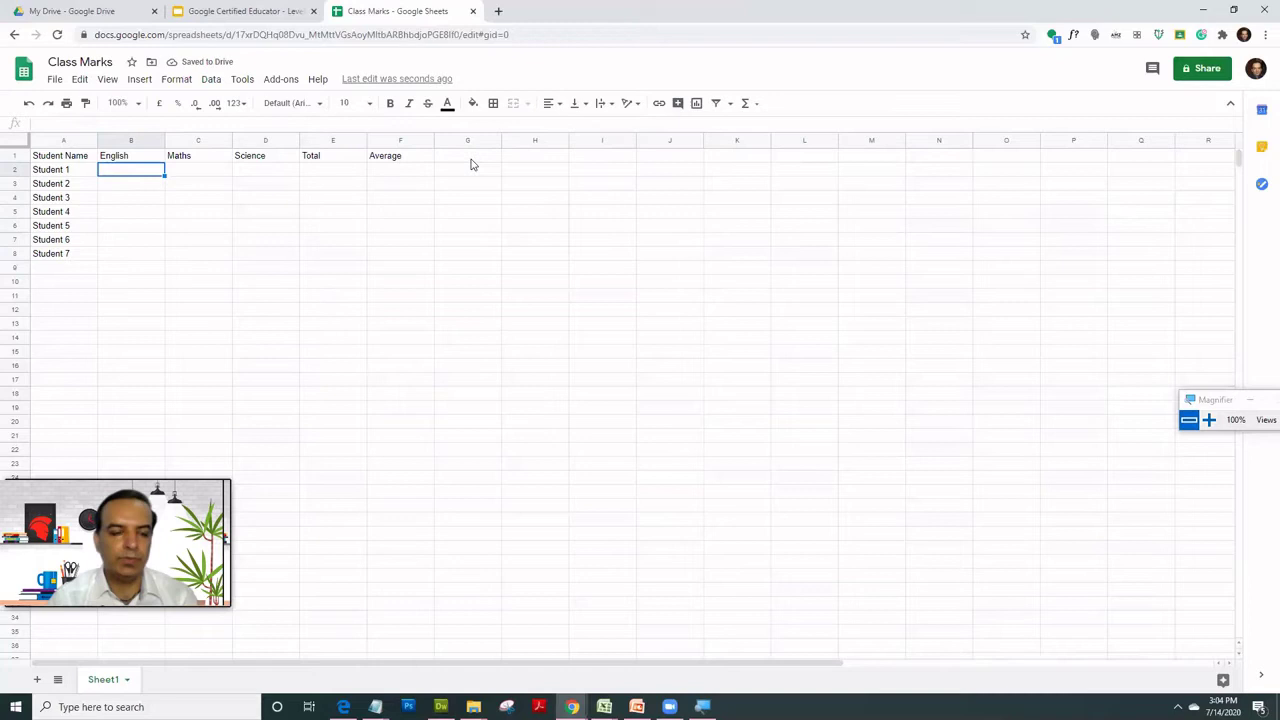
{"action": "type", "text": "80"}
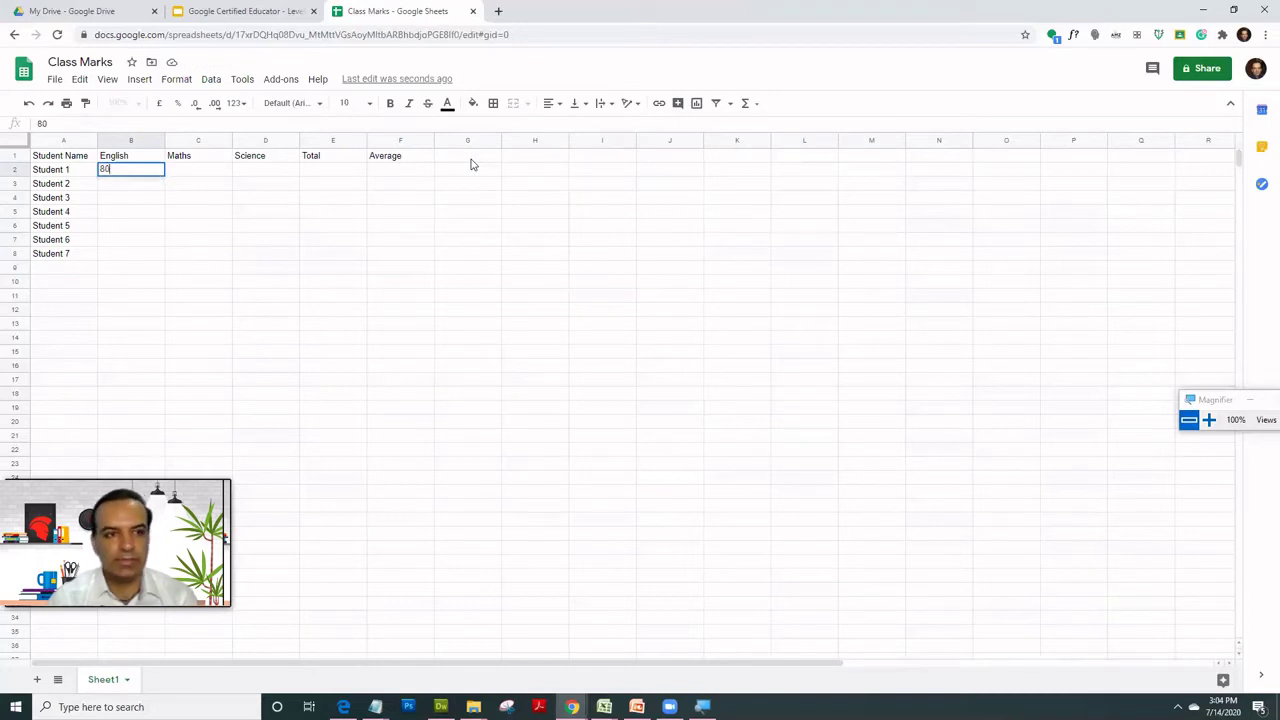
{"action": "key", "text": "Return"}
{"action": "type", "text": "82"}
{"action": "key", "text": "Return"}
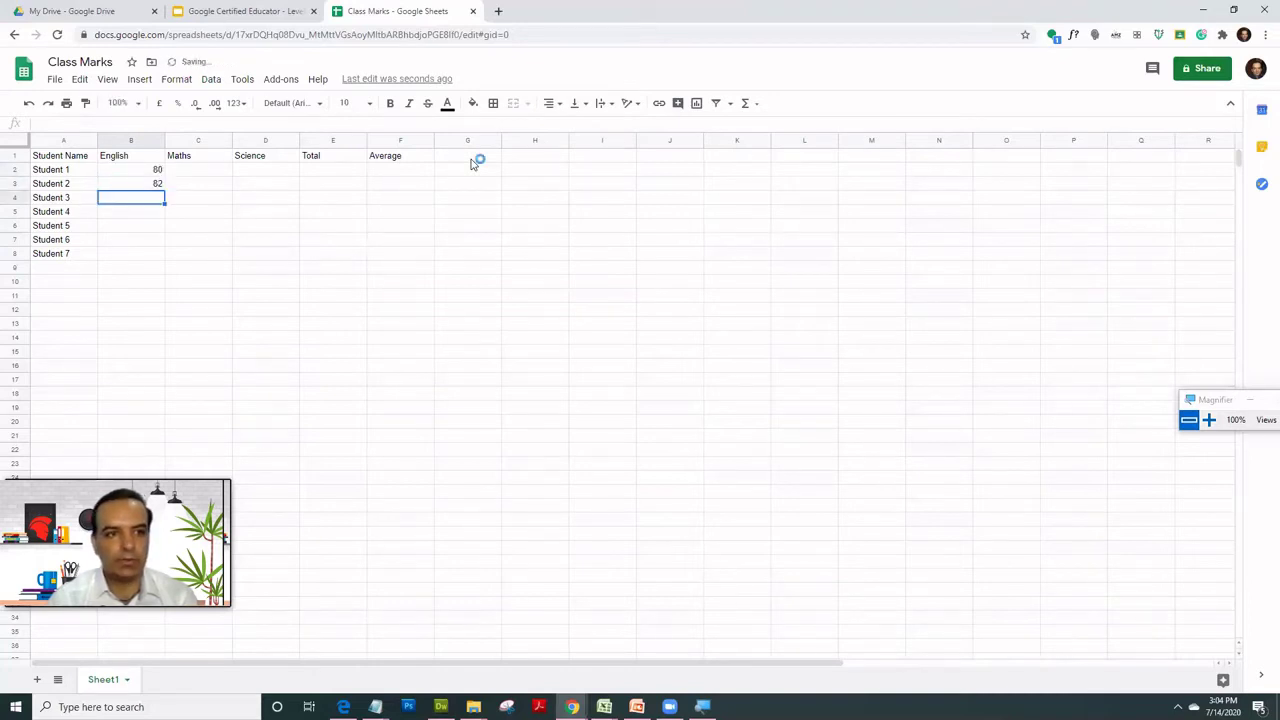
{"action": "type", "text": "85"}
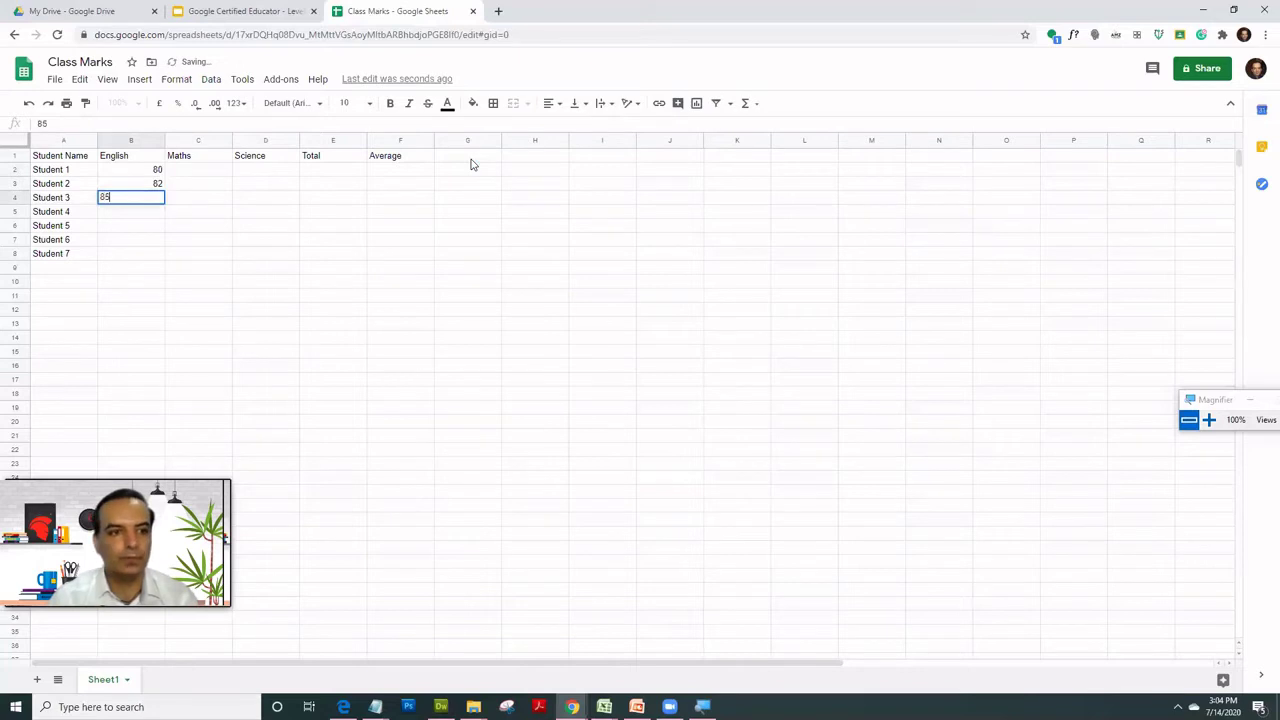
{"action": "key", "text": "Return"}
Enter the English marks 47, 78, 68 and 69 for Students 4 to 7 in cells B5 to B8
{"action": "type", "text": "47"}
{"action": "key", "text": "Return"}
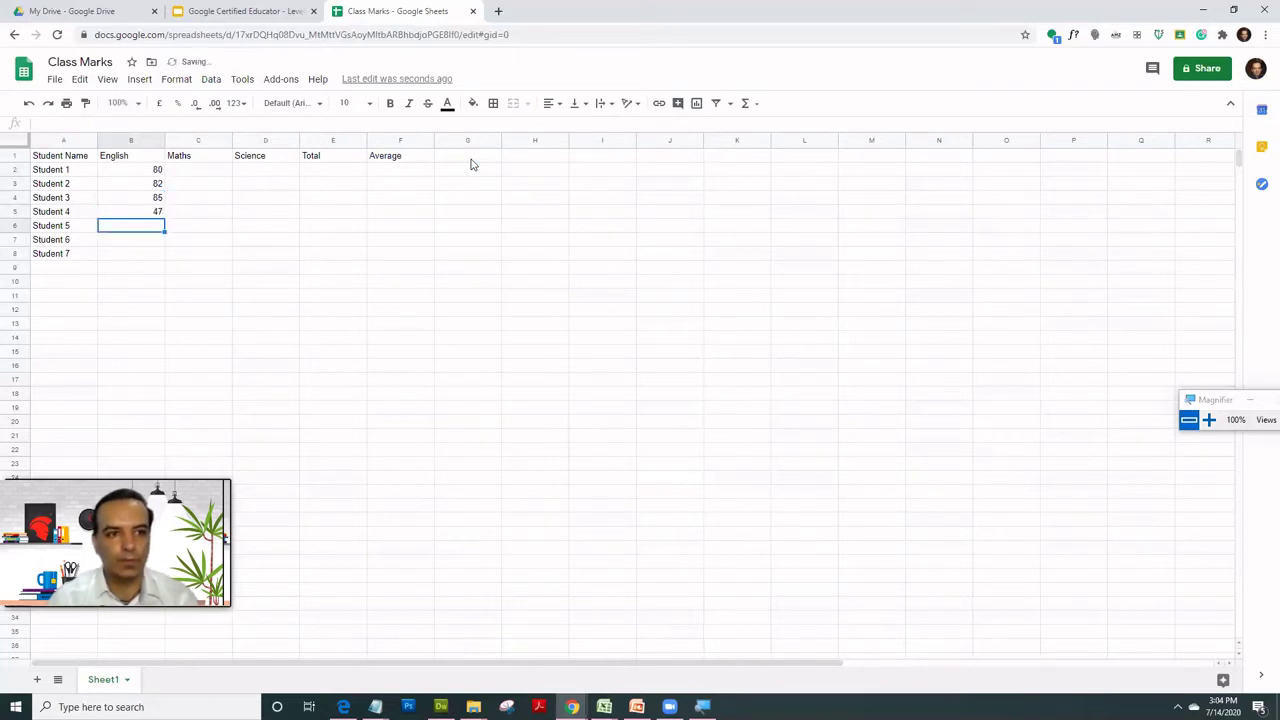
{"action": "type", "text": "78"}
{"action": "key", "text": "Return"}
{"action": "type", "text": "68"}
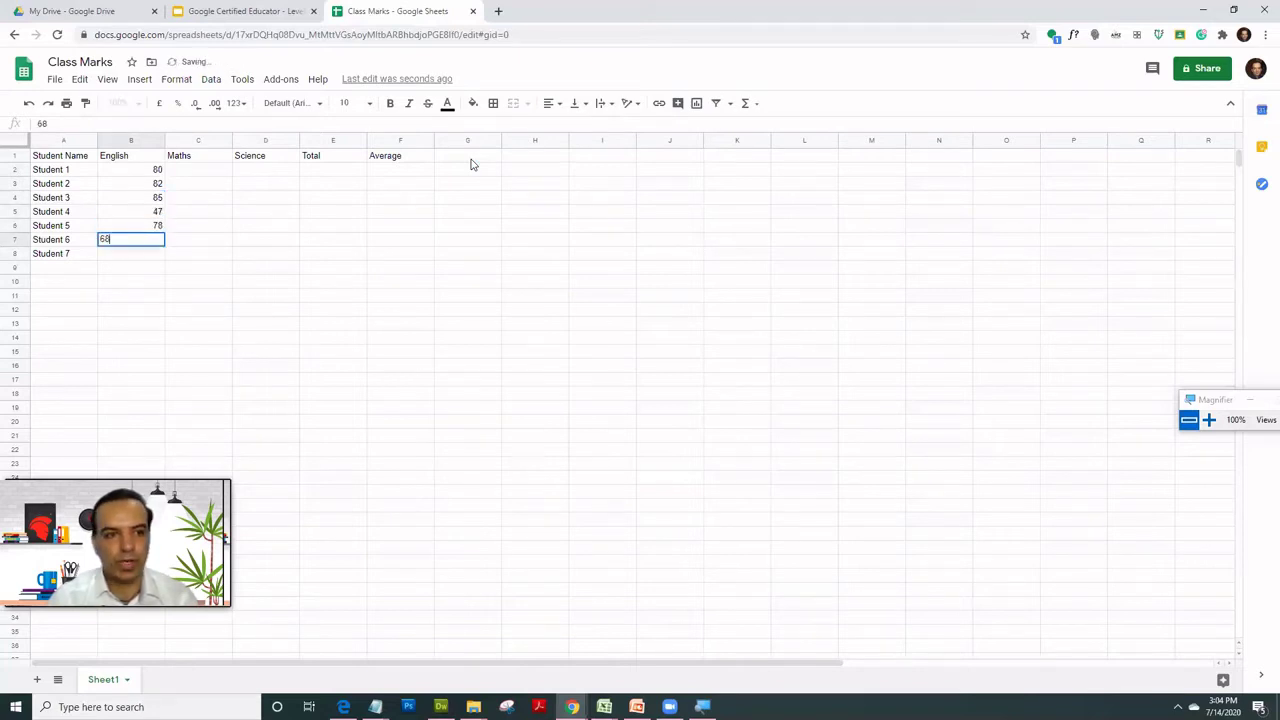
{"action": "key", "text": "Return"}
{"action": "type", "text": "69"}
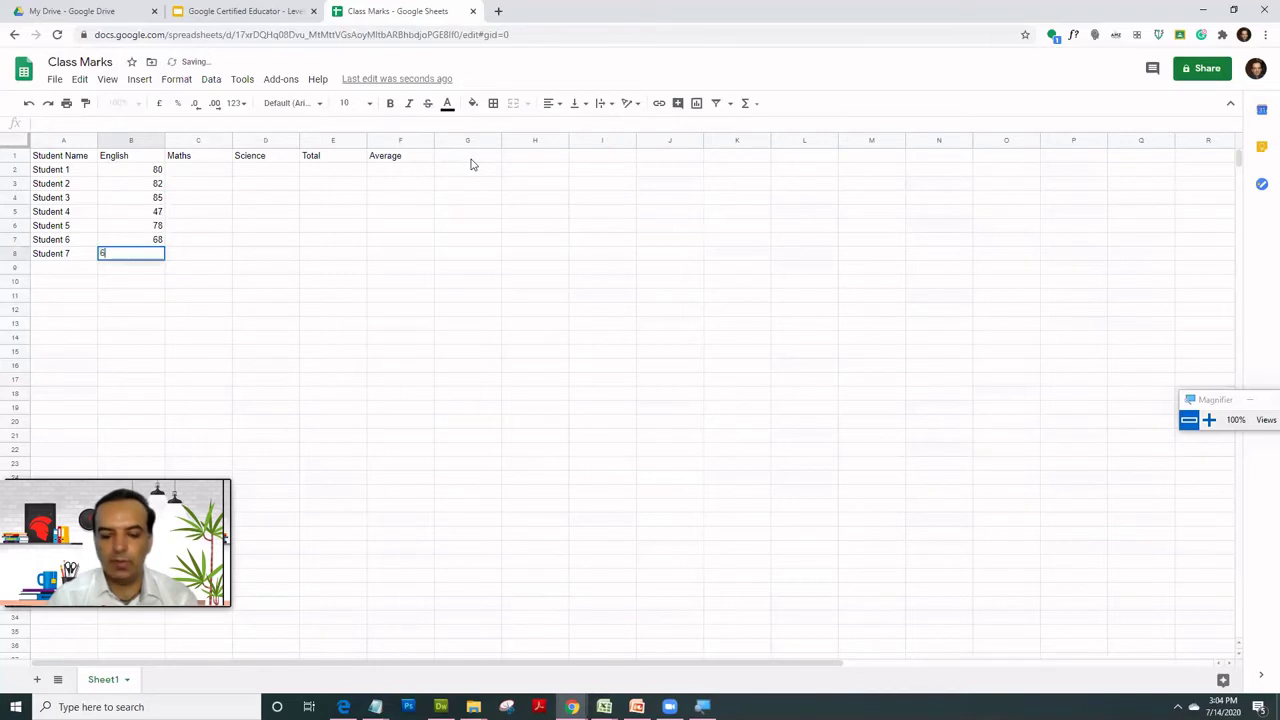
{"action": "key", "text": "Tab"}
Enter the Maths marks 68, 78 and 55 for Students 1 to 3 in cells C2 to C4
{"action": "key", "text": "Up"}
{"action": "key", "text": "Up"}
{"action": "key", "text": "Up"}
{"action": "key", "text": "Up"}
{"action": "key", "text": "Up"}
{"action": "key", "text": "Up"}
{"action": "key", "text": "Up"}
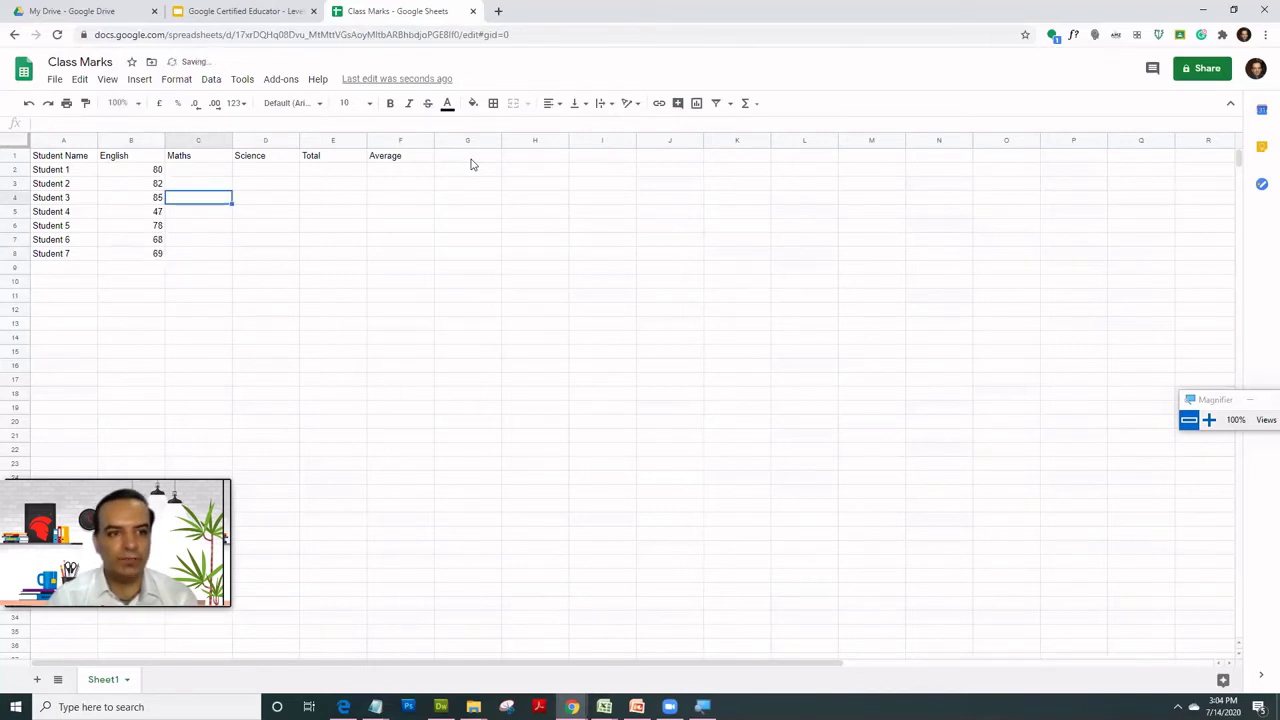
{"action": "key", "text": "Left"}
{"action": "key", "text": "Down"}
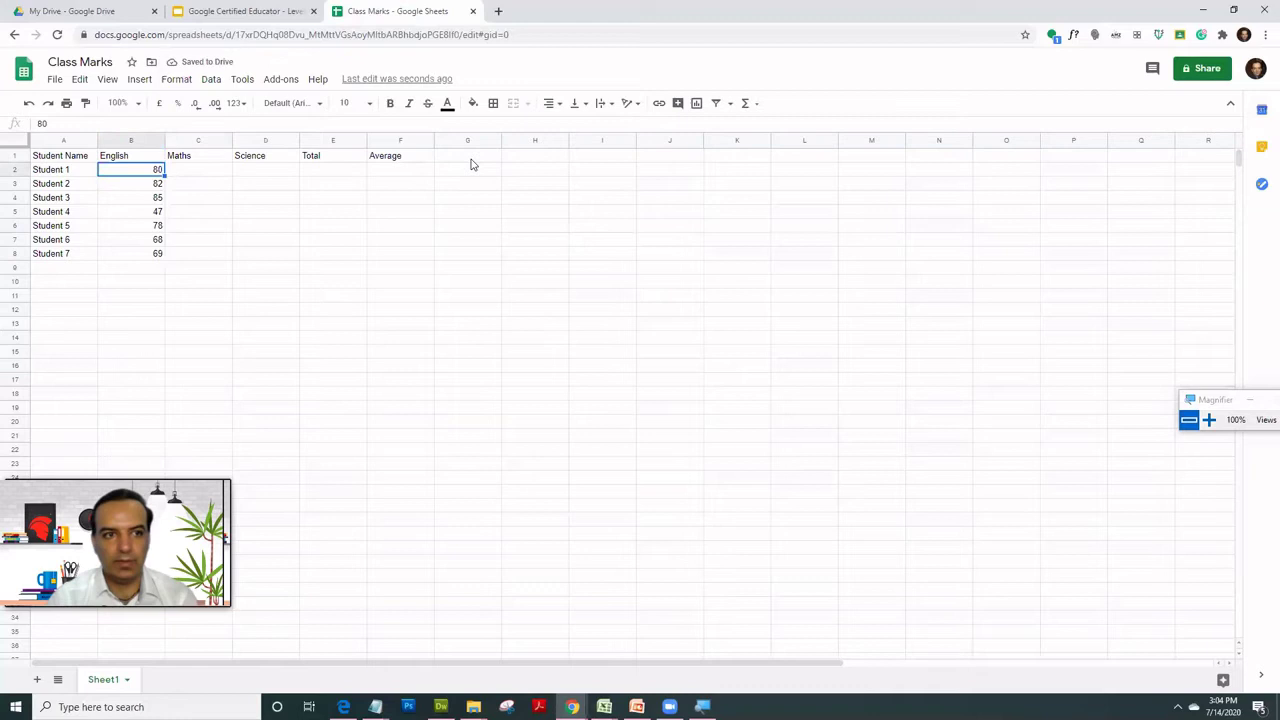
{"action": "key", "text": "Right"}
{"action": "type", "text": "68"}
{"action": "key", "text": "Return"}
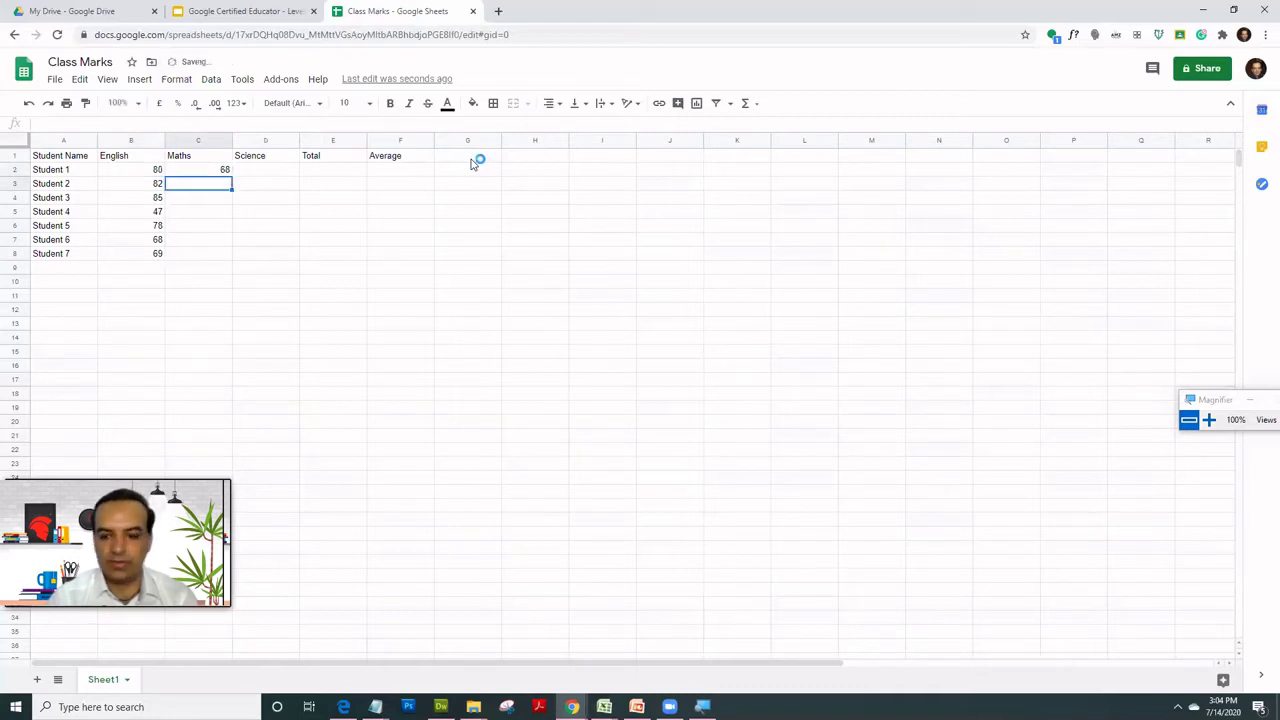
{"action": "type", "text": "78"}
{"action": "key", "text": "Return"}
{"action": "type", "text": "558"}
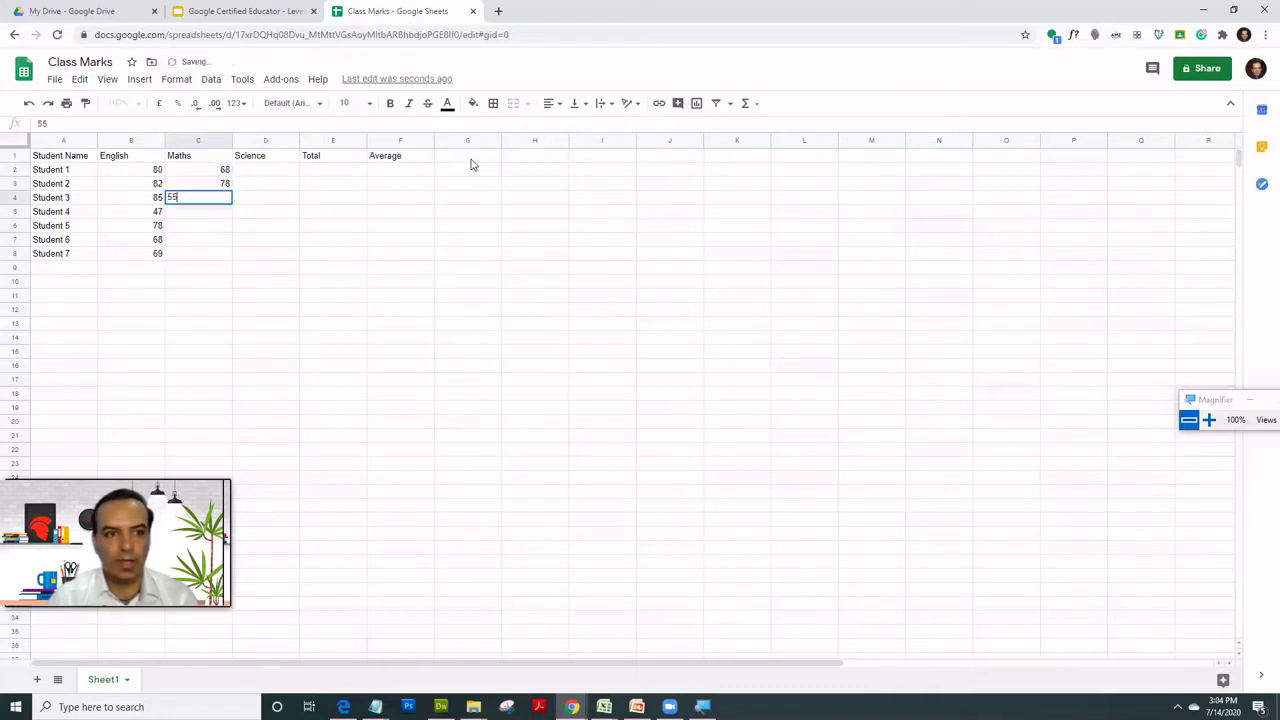
{"action": "key", "text": "Return"}
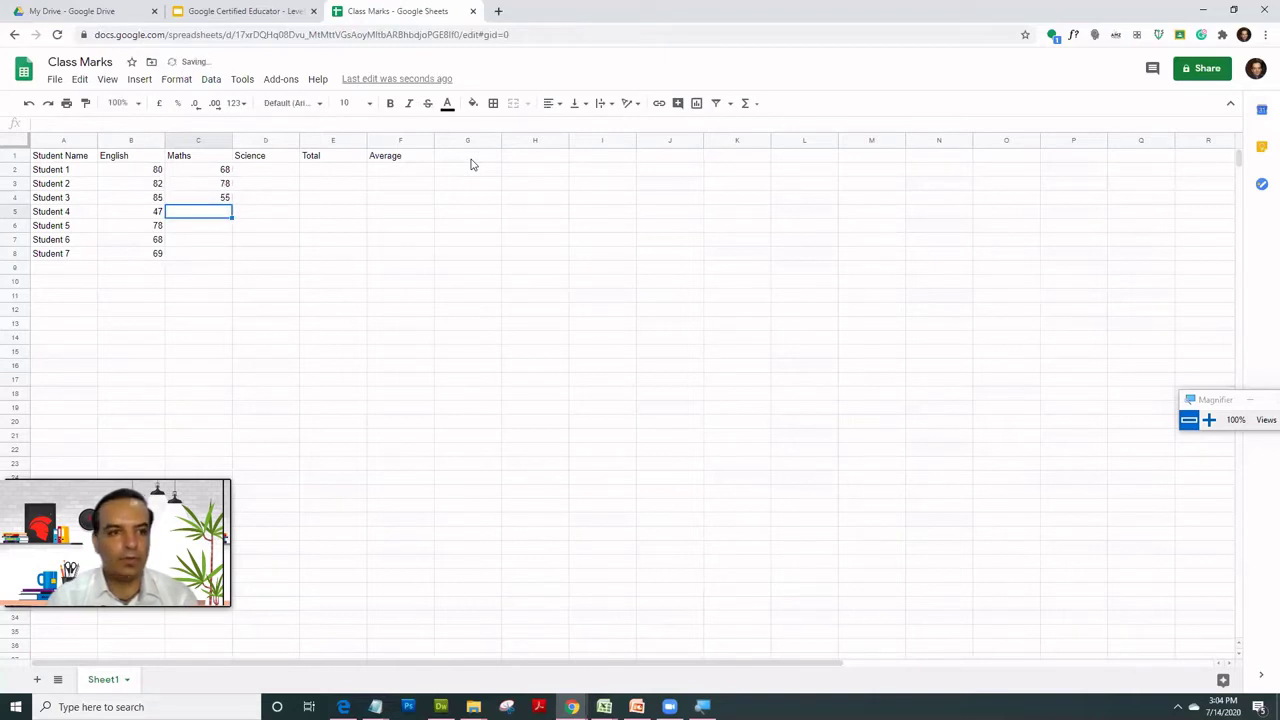
{"action": "key", "text": "Up"}
{"action": "key", "text": "Left"}
{"action": "key", "text": "Down"}
{"action": "key", "text": "Right"}
{"action": "key", "text": "Up"}
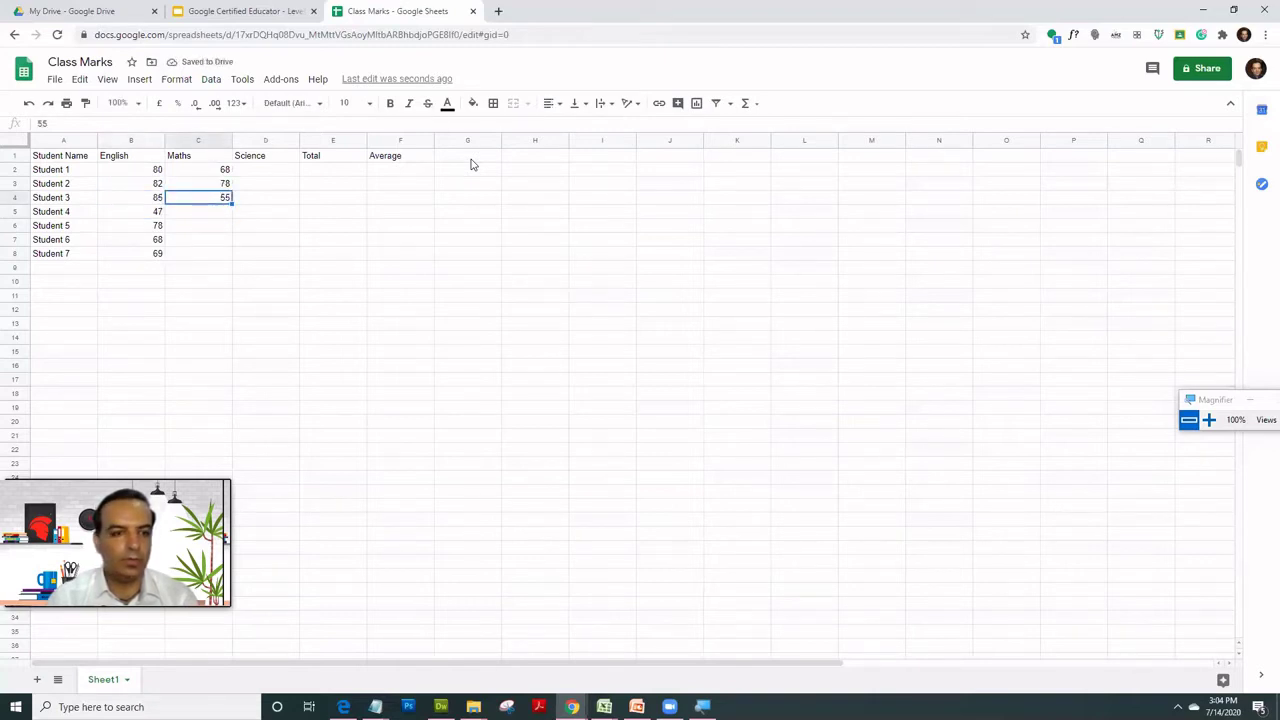
{"action": "key", "text": "Left"}
{"action": "key", "text": "Right"}
{"action": "key", "text": "Left"}
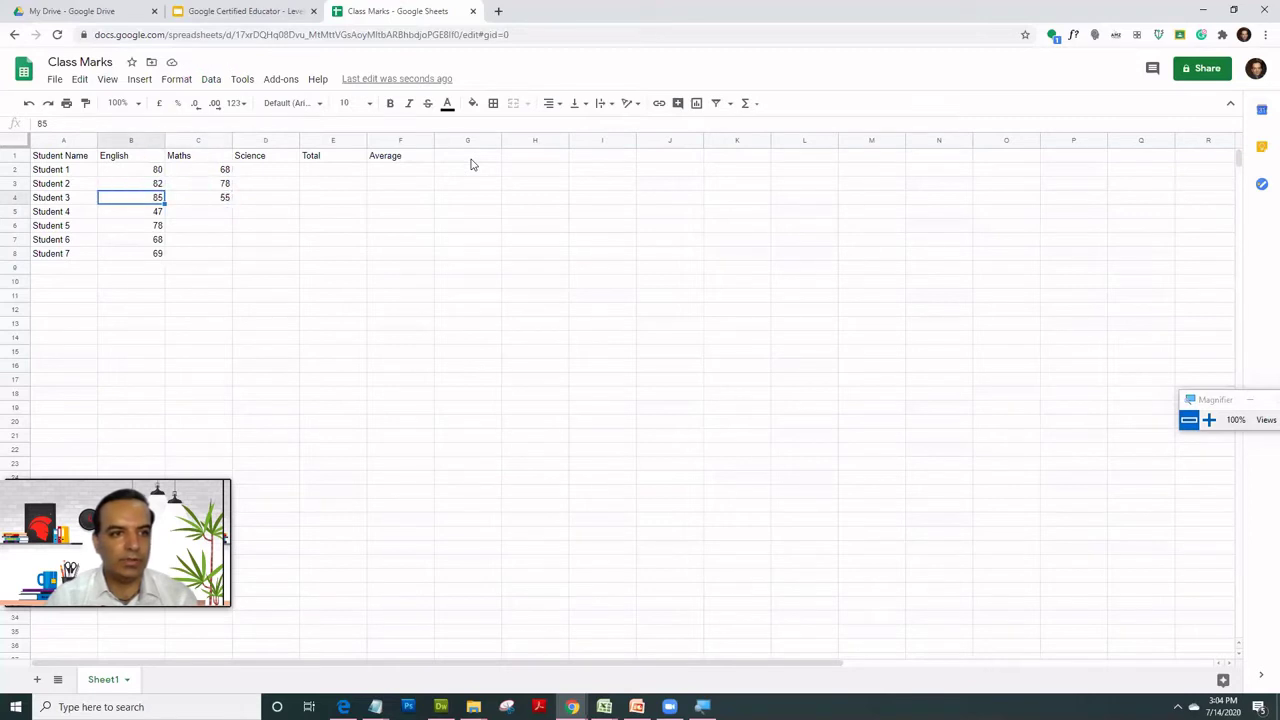
{"action": "key", "text": "Down"}
{"action": "key", "text": "Right"}
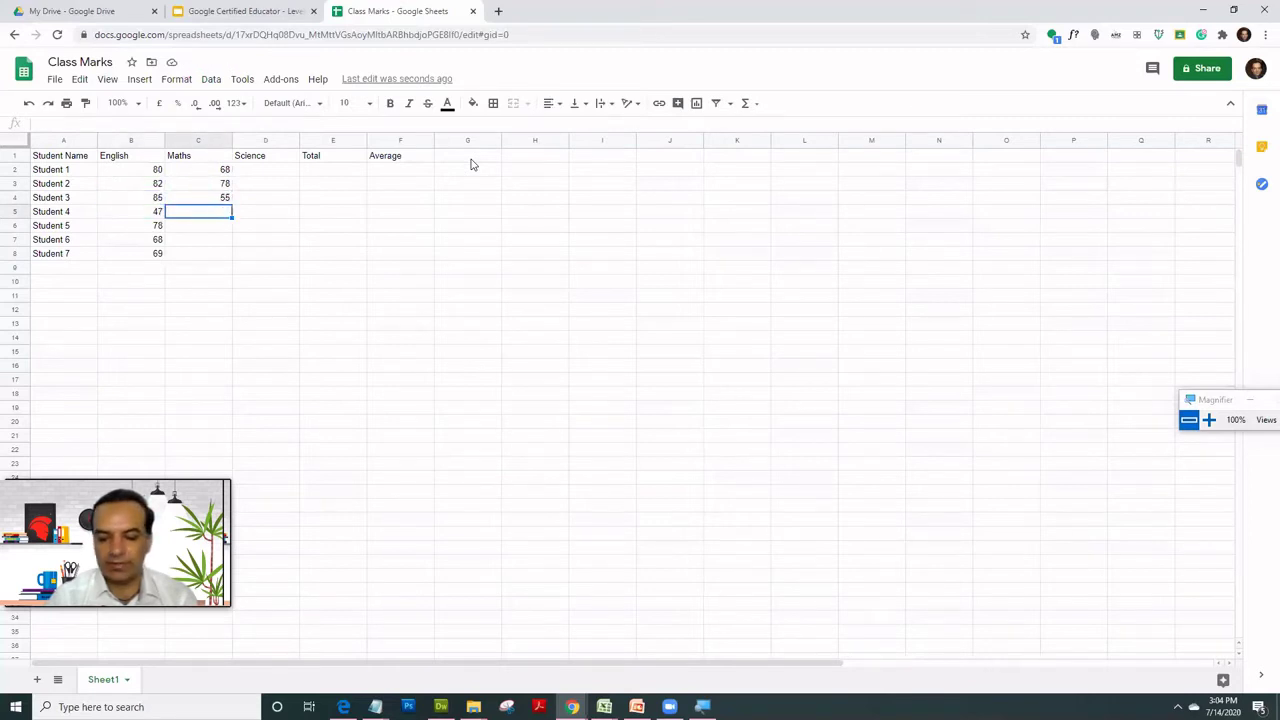
Enter the Maths marks 59, 74, 66 and 87 for Students 4 to 7 in cells C5 to C8
{"action": "type", "text": "59"}
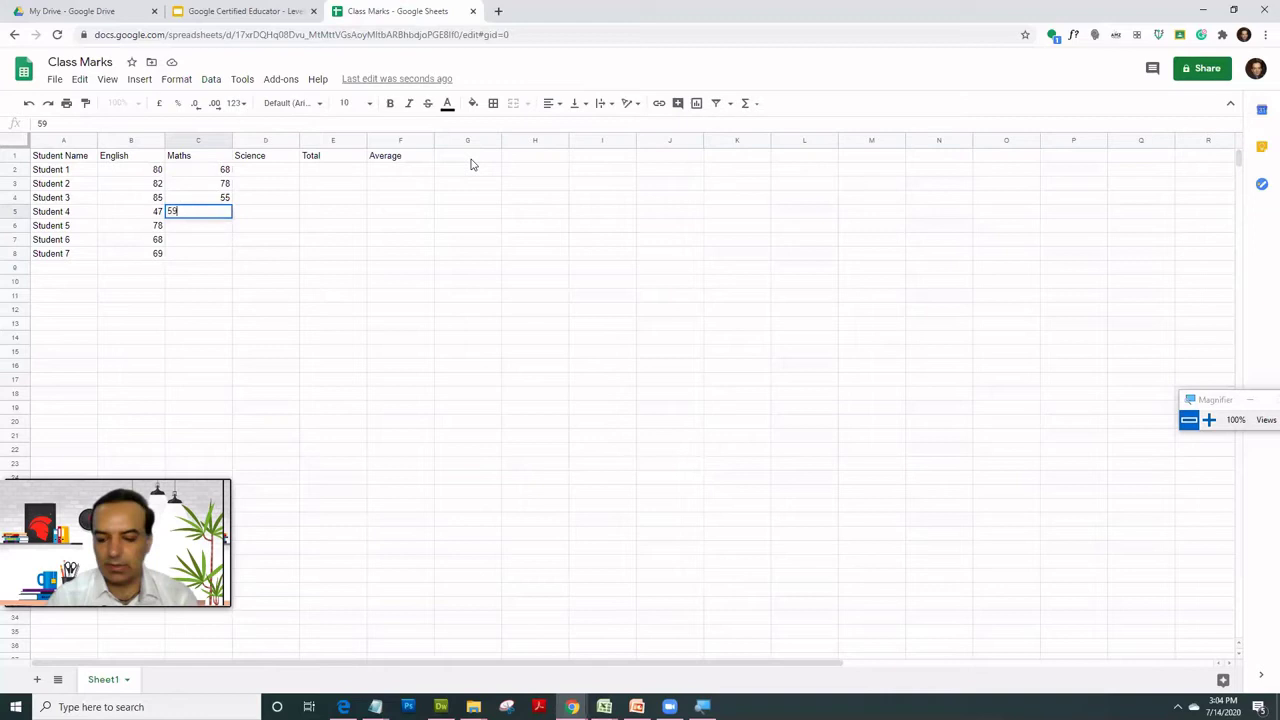
{"action": "key", "text": "Return"}
{"action": "type", "text": "74"}
{"action": "key", "text": "Return"}
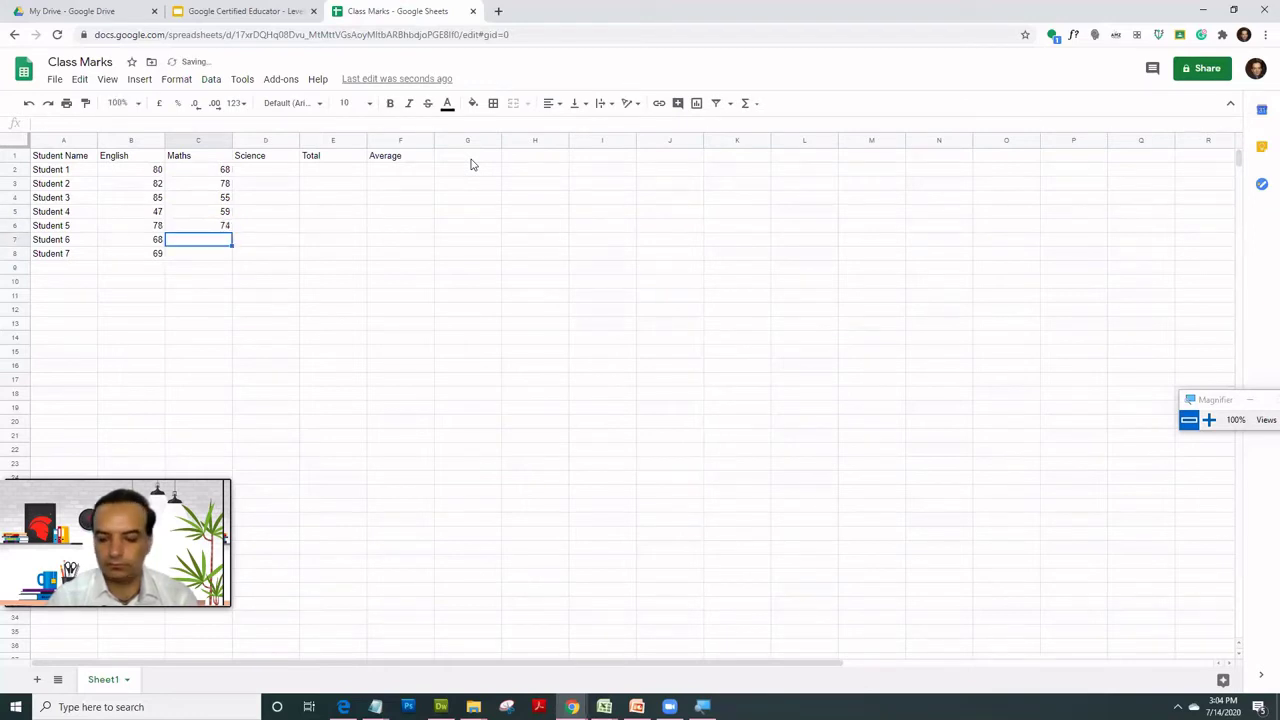
{"action": "type", "text": "66"}
{"action": "key", "text": "Return"}
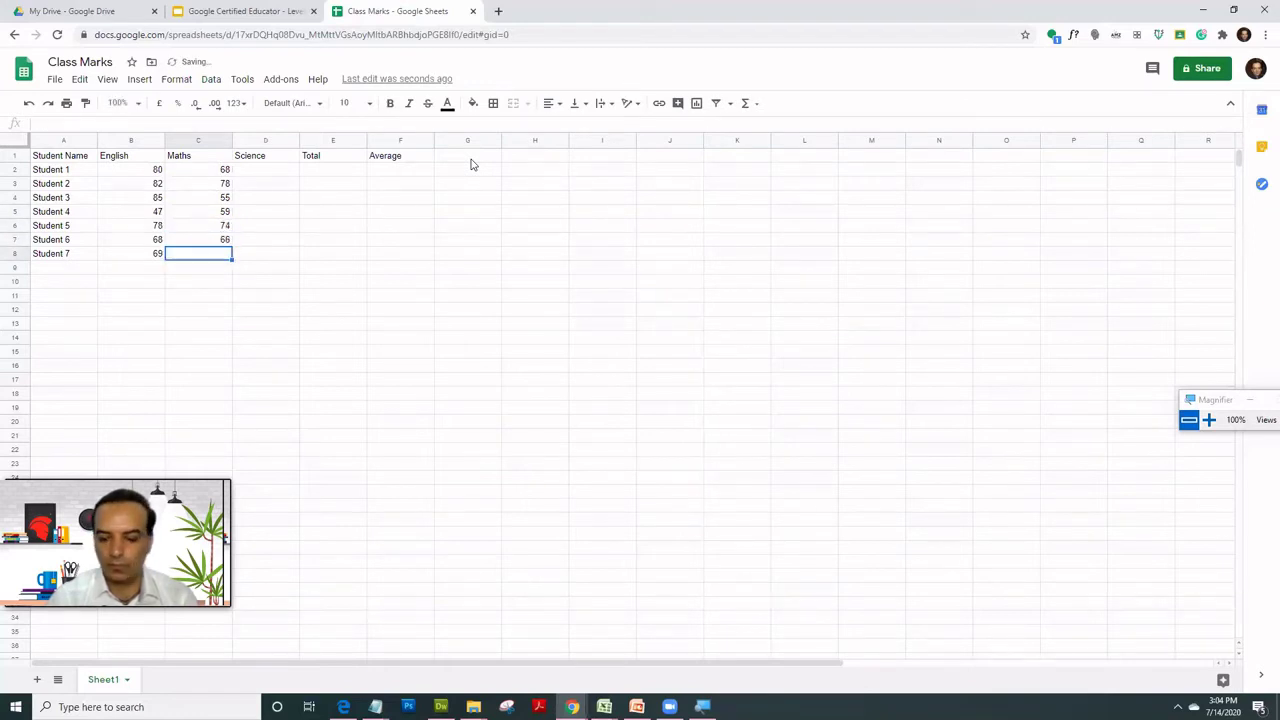
{"action": "type", "text": "87"}
{"action": "key", "text": "Up"}
Enter the Science marks 54, 78 and 95 for Students 1 to 3 in cells D2 to D4
{"action": "key", "text": "Right"}
{"action": "key", "text": "Right"}
{"action": "key", "text": "Up"}
{"action": "key", "text": "Up"}
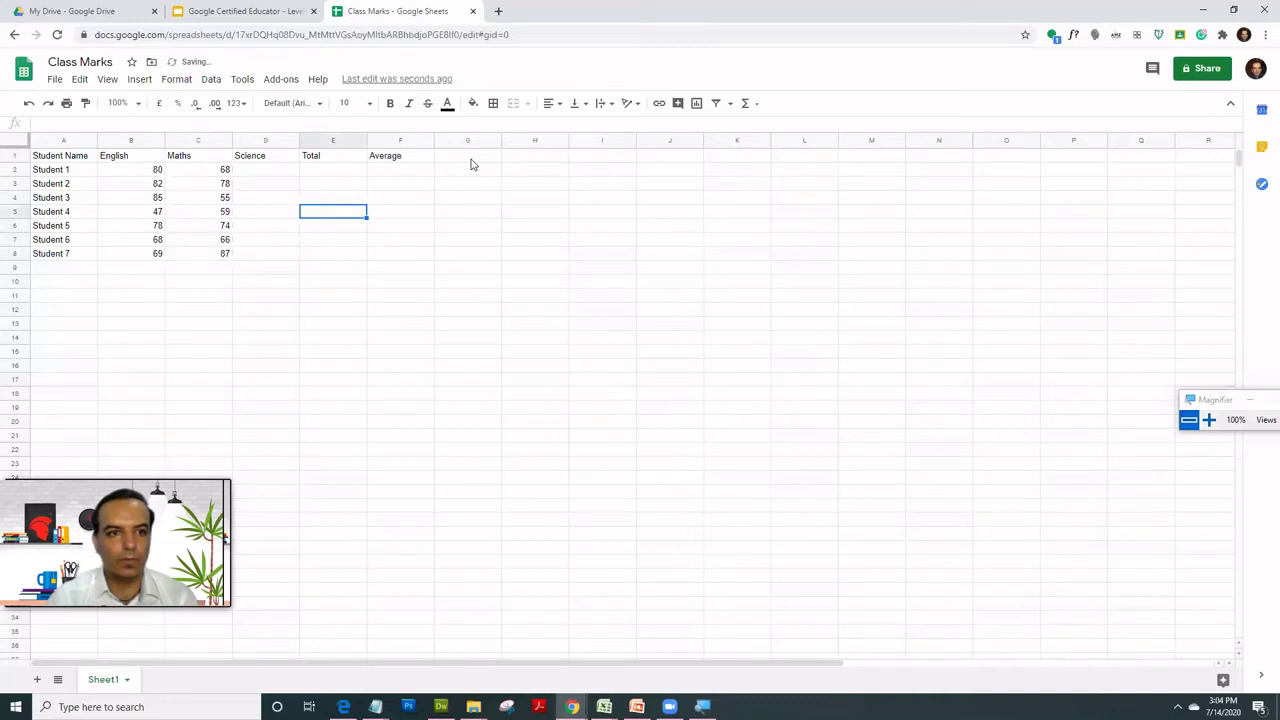
{"action": "key", "text": "Up"}
{"action": "key", "text": "Up"}
{"action": "key", "text": "Up"}
{"action": "key", "text": "Left"}
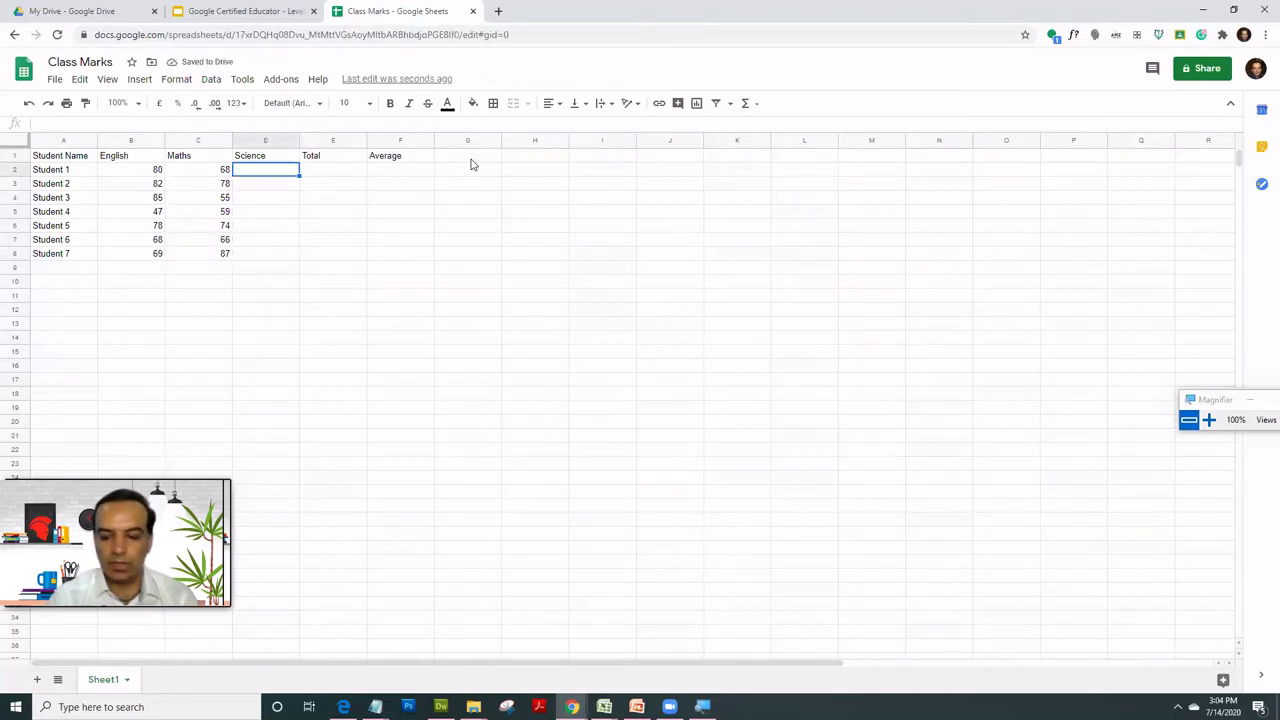
{"action": "type", "text": "54"}
{"action": "key", "text": "Return"}
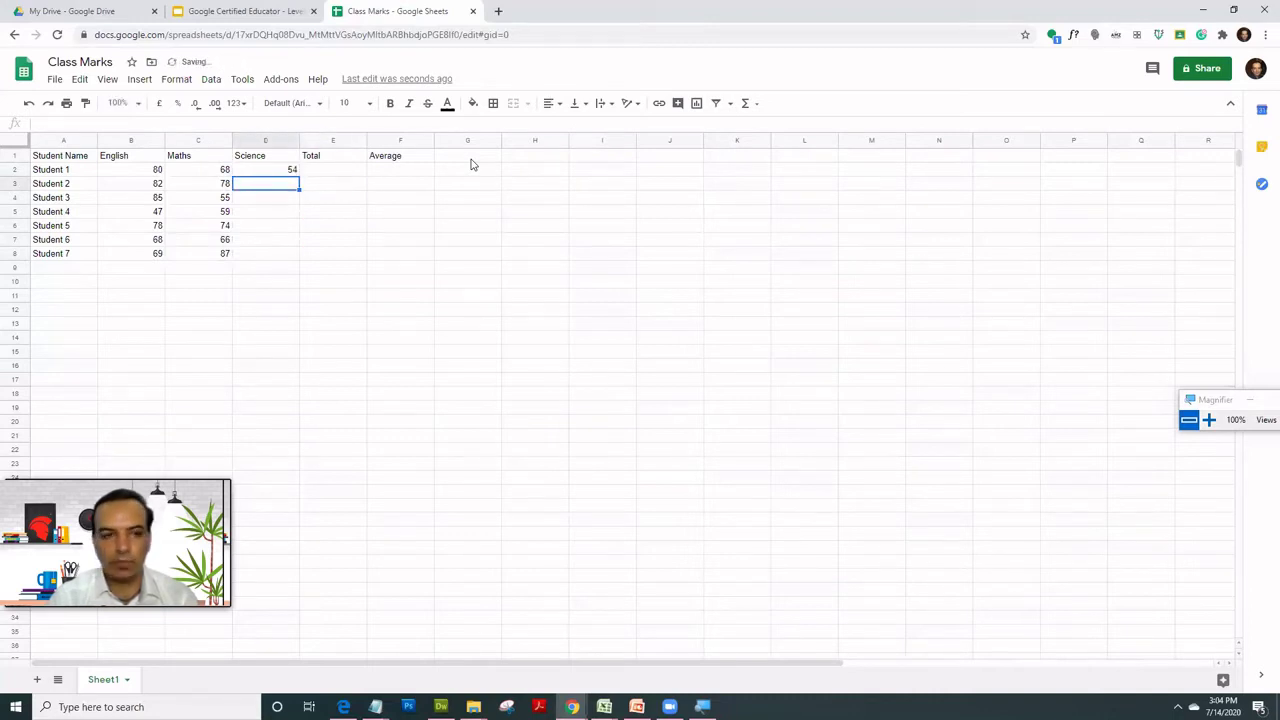
{"action": "type", "text": "78"}
{"action": "key", "text": "Return"}
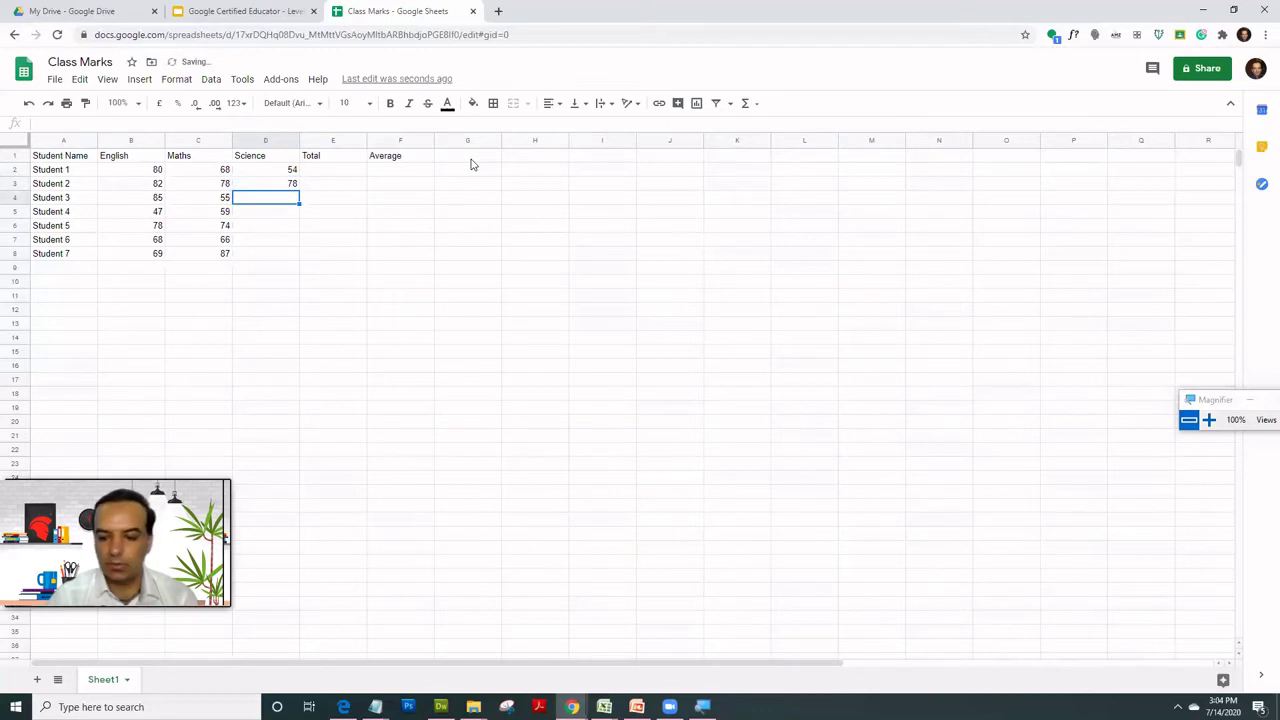
{"action": "type", "text": "95"}
{"action": "key", "text": "Return"}
Enter the Science marks 89, 78, 69 and 88 for Students 4 to 7 in cells D5 to D8
{"action": "type", "text": "89"}
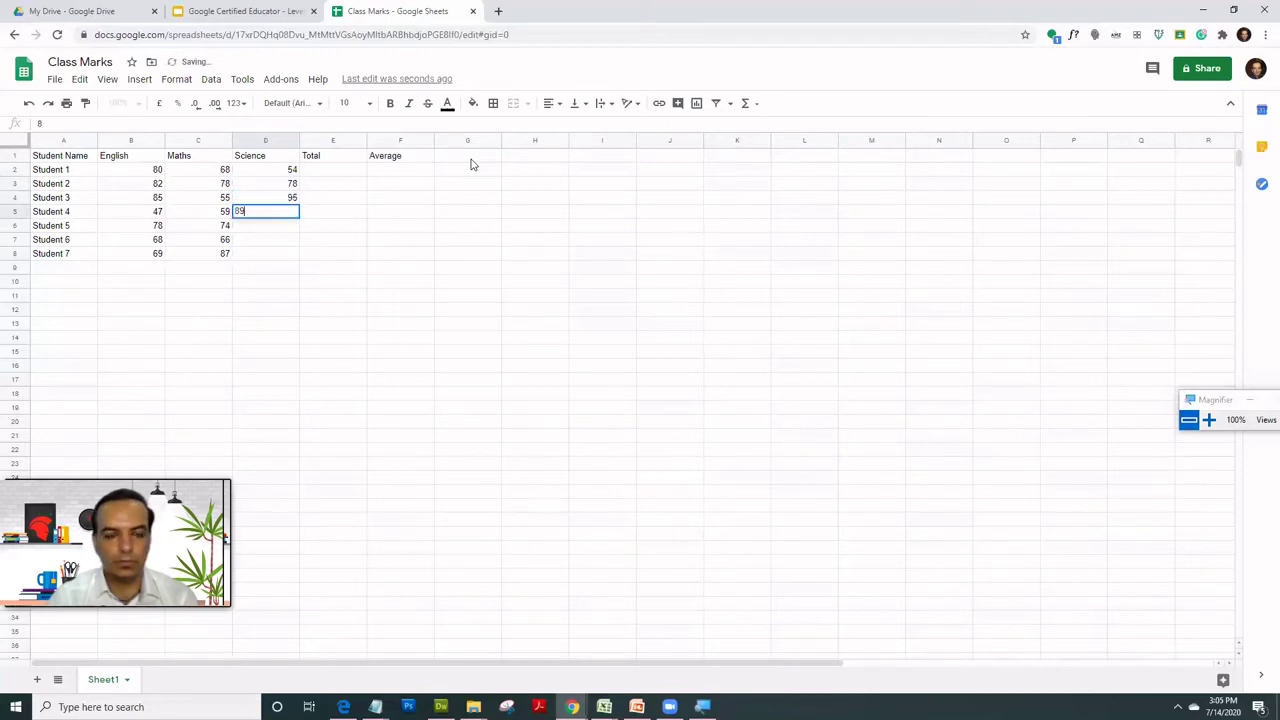
{"action": "key", "text": "Return"}
{"action": "type", "text": "78"}
{"action": "key", "text": "Return"}
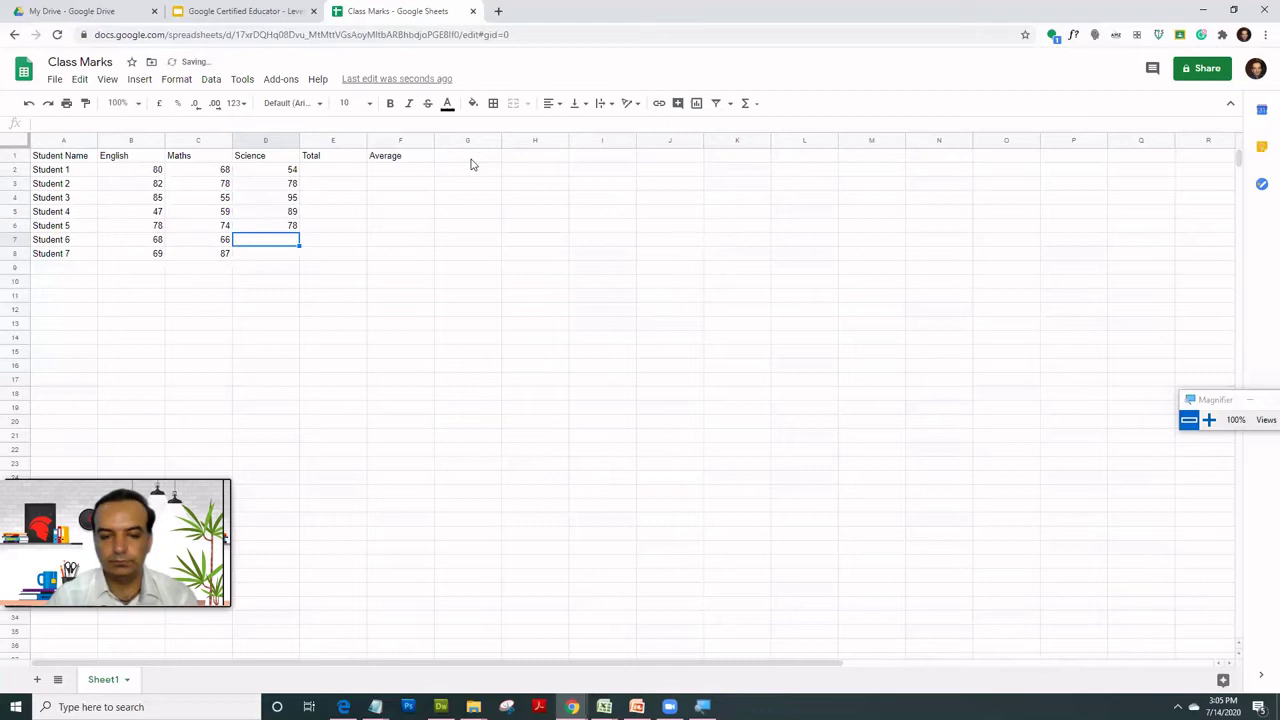
{"action": "type", "text": "69"}
{"action": "key", "text": "Return"}
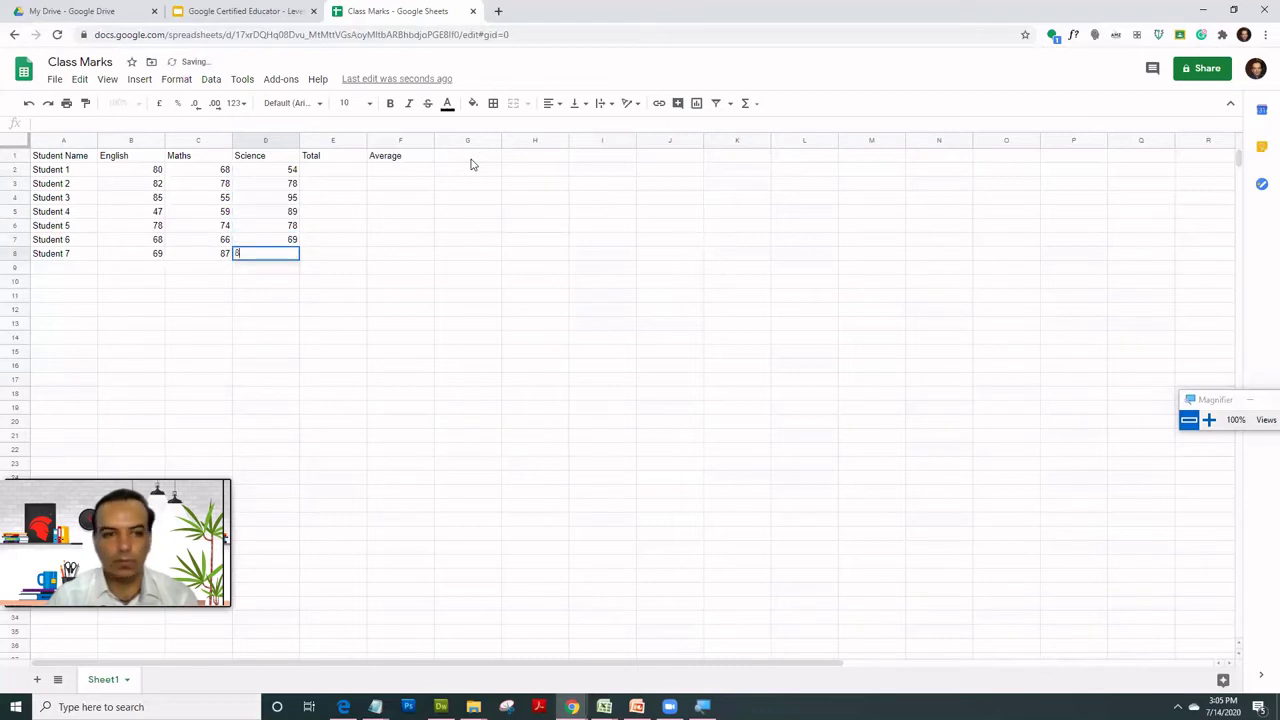
{"action": "type", "text": "88"}
{"action": "key", "text": "Tab"}
Switch to the Google Slides presentation to review the Module 2 - Sheets task list, and return to the Class Marks spreadsheet
{"action": "key", "text": "Up"}
{"action": "key", "text": "Up"}
{"action": "key", "text": "Up"}
{"action": "key", "text": "Up"}
{"action": "key", "text": "Up"}
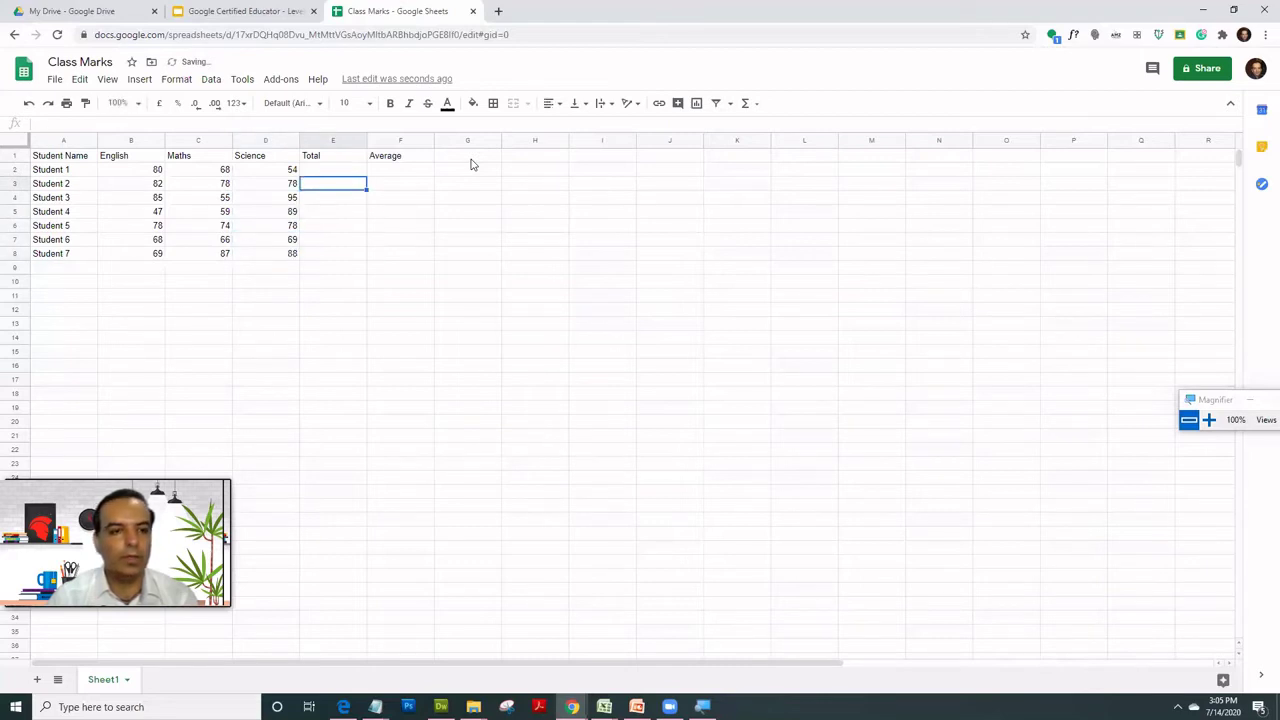
{"action": "left_click", "coordinate": [273, 12]}
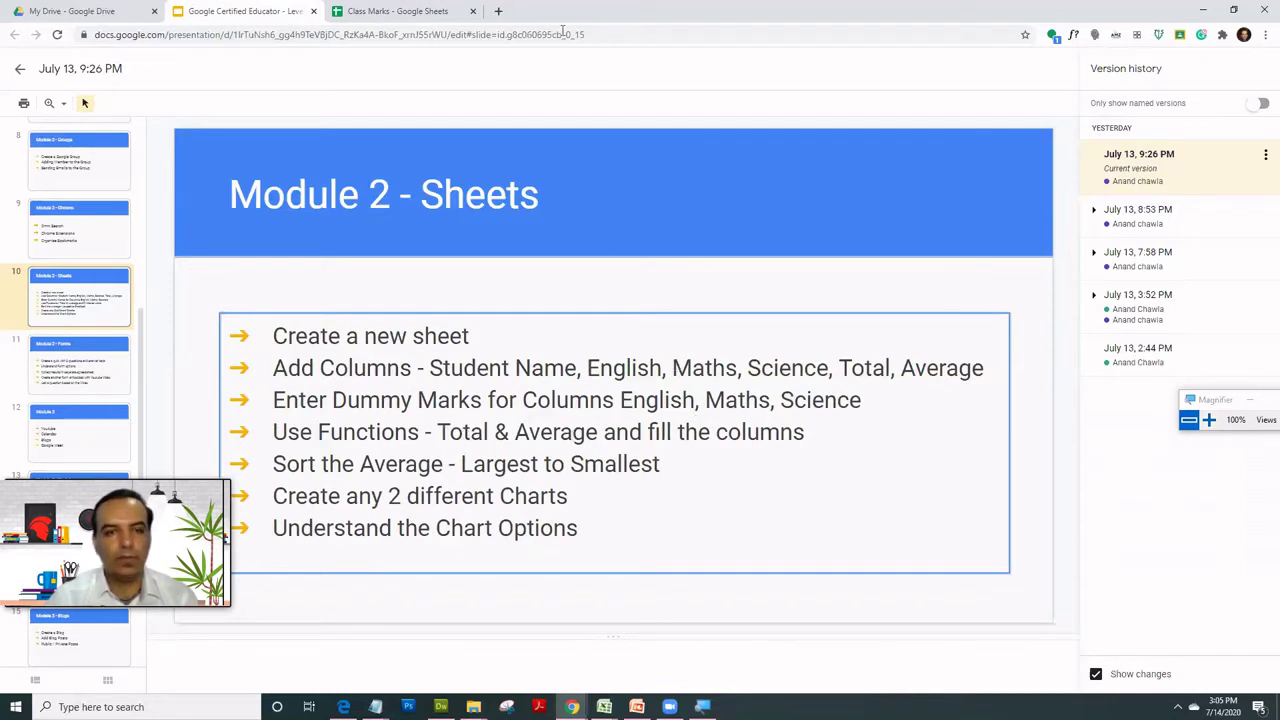
{"action": "left_click", "coordinate": [440, 10]}
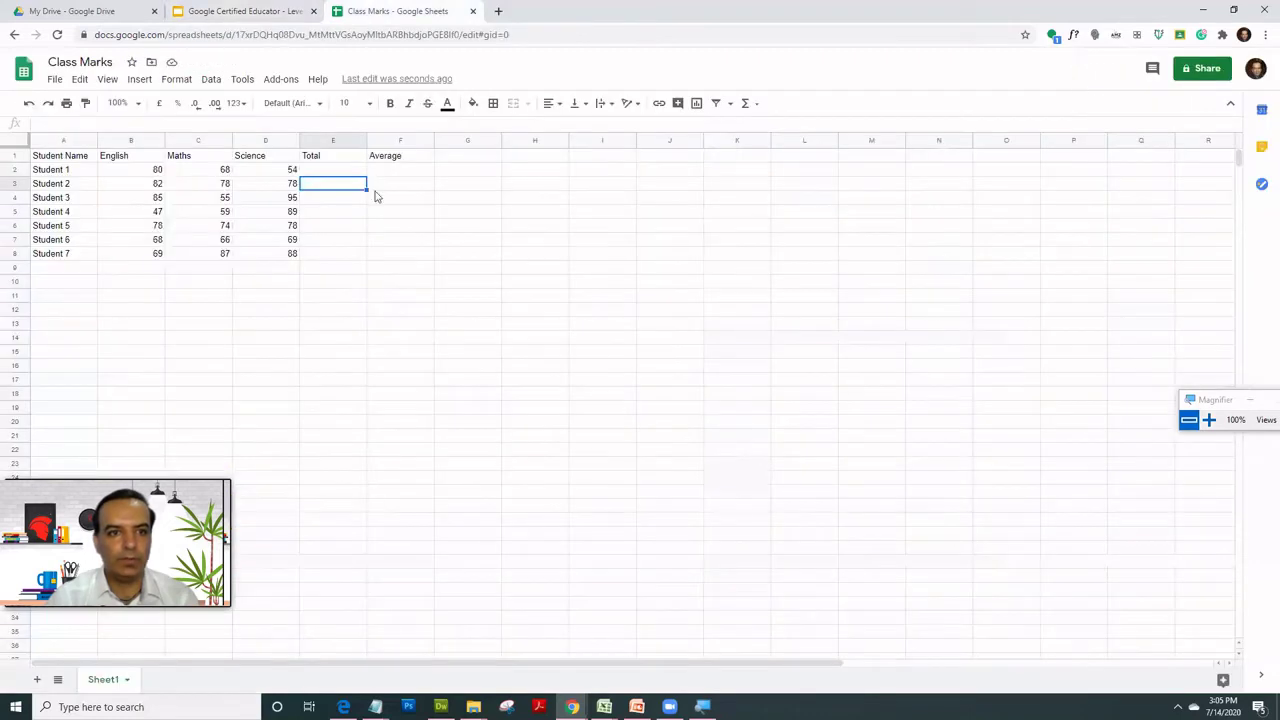
Calculate Student 1's total in cell E2 with the SUM function over the marks in B2:D2
{"action": "left_click", "coordinate": [320, 170]}
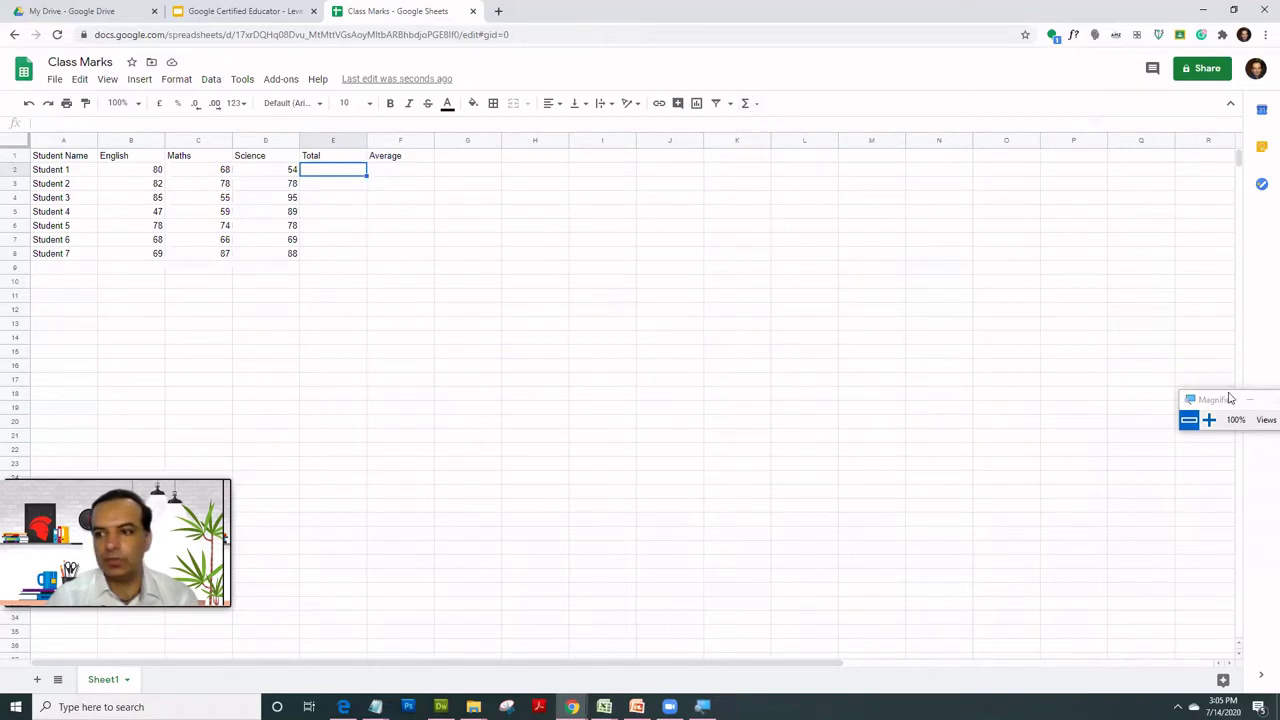
{"action": "left_click_drag", "start_coordinate": [1232, 399], "coordinate": [1149, 641]}
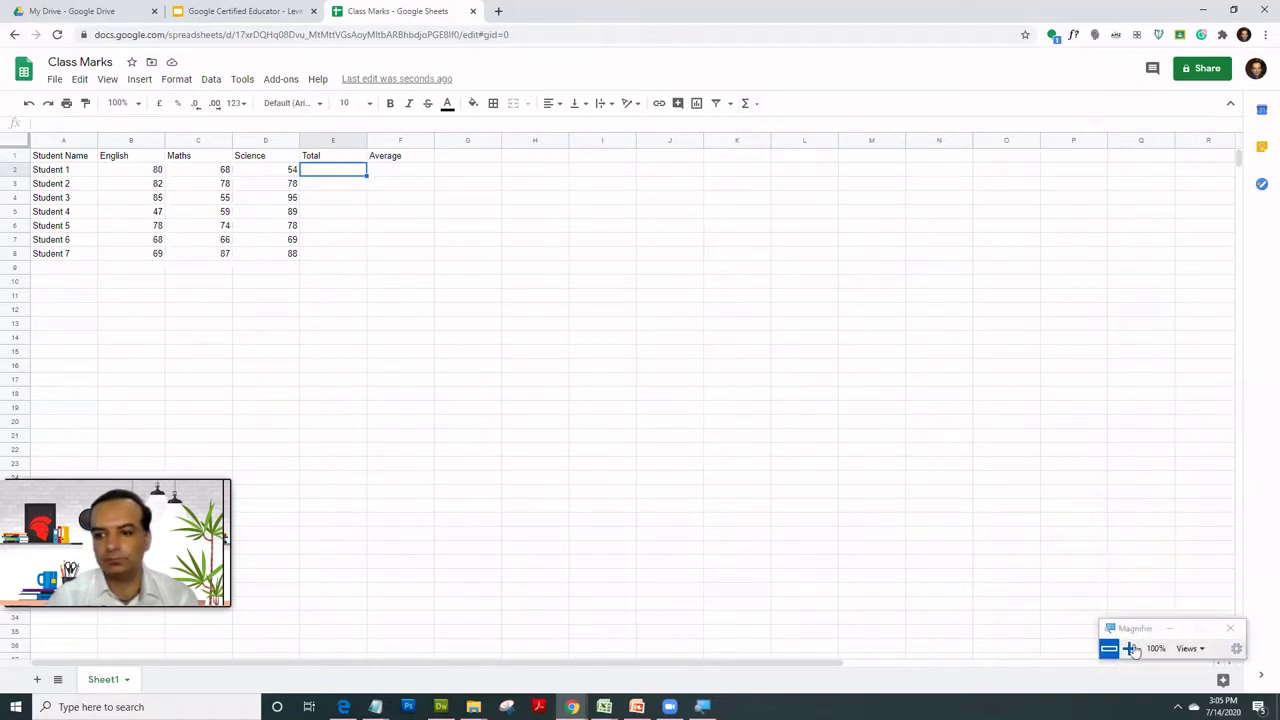
{"action": "key", "text": "super+plus"}
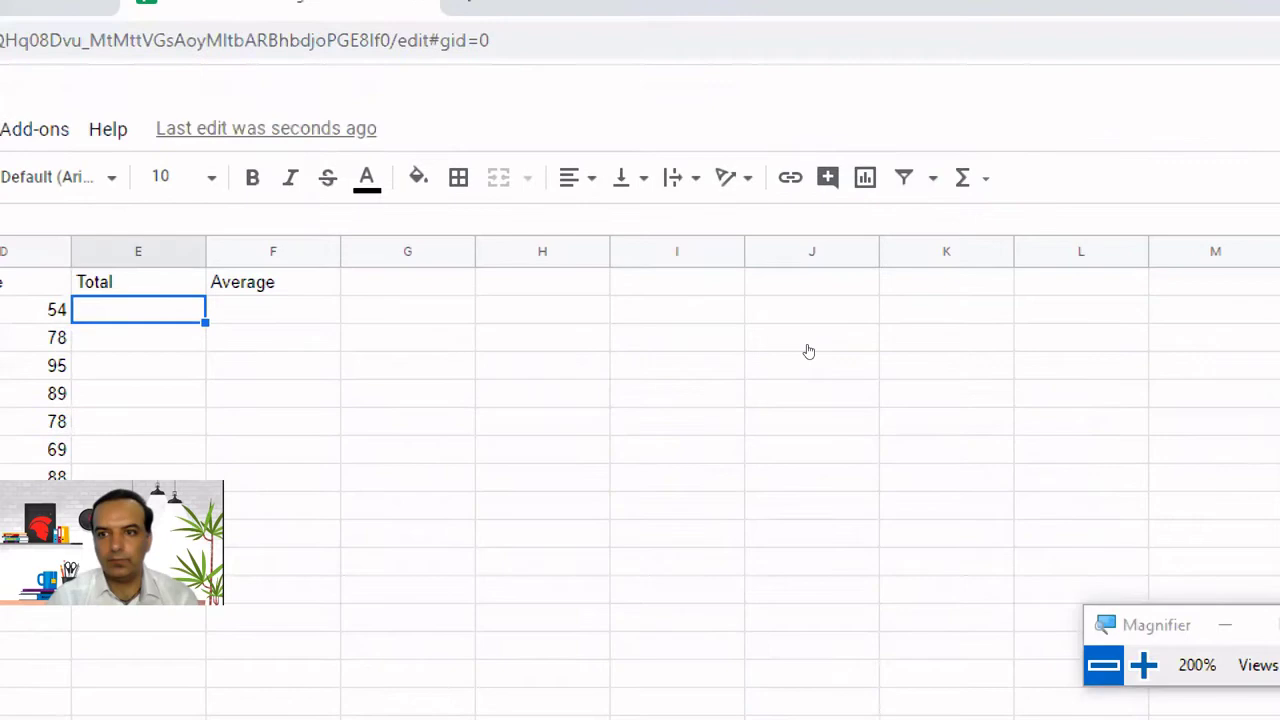
{"action": "key", "text": "super+minus"}
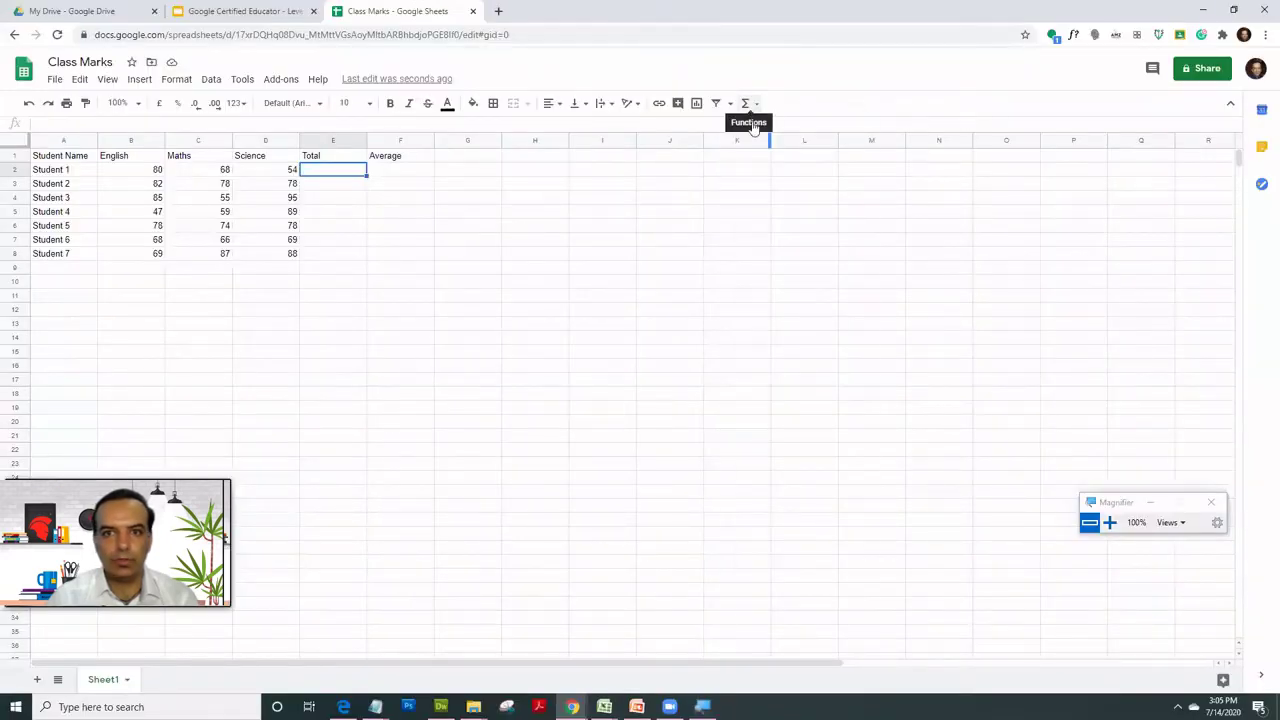
{"action": "left_click", "coordinate": [746, 103]}
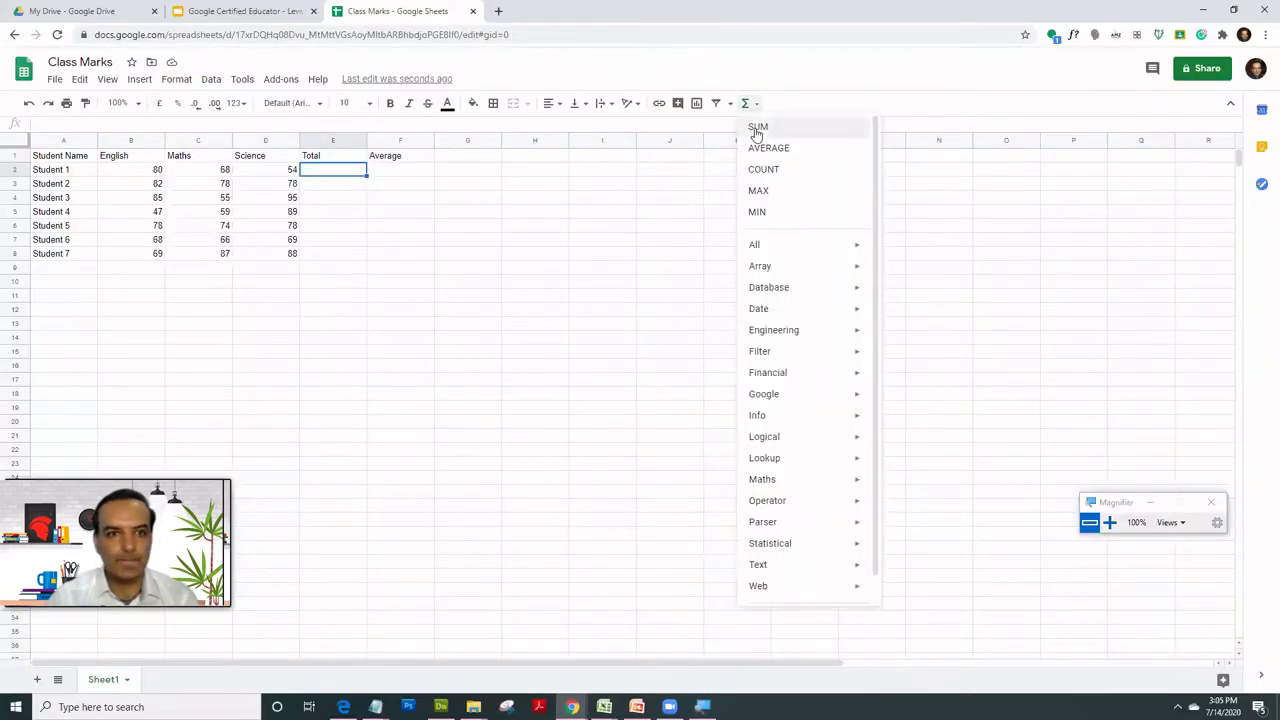
{"action": "left_click", "coordinate": [758, 129]}
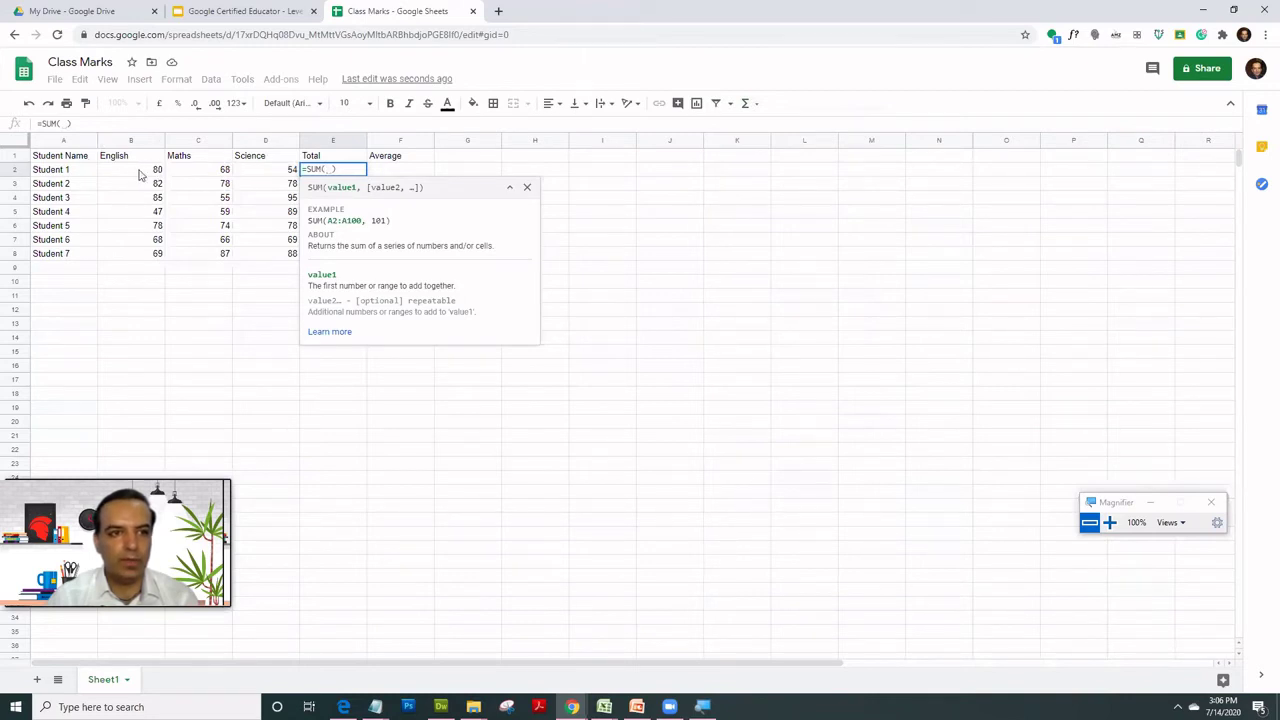
{"action": "left_click_drag", "start_coordinate": [143, 175], "coordinate": [285, 170]}
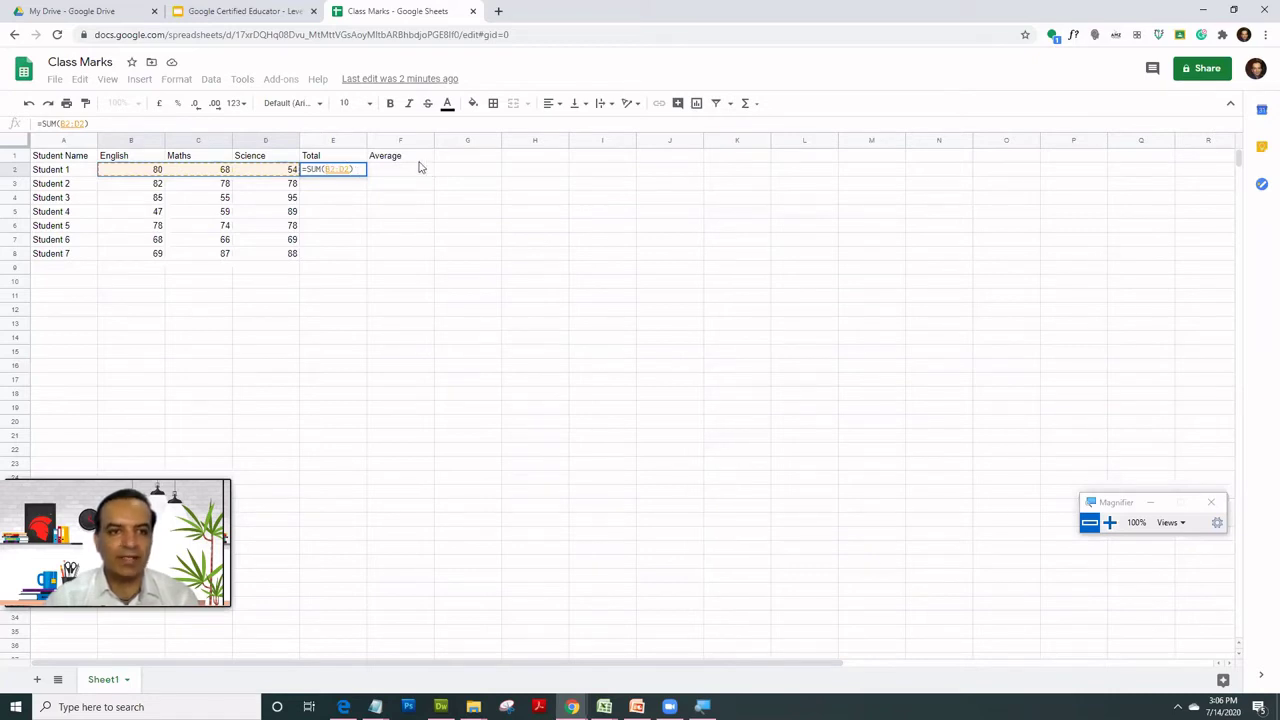
{"action": "key", "text": "Return"}
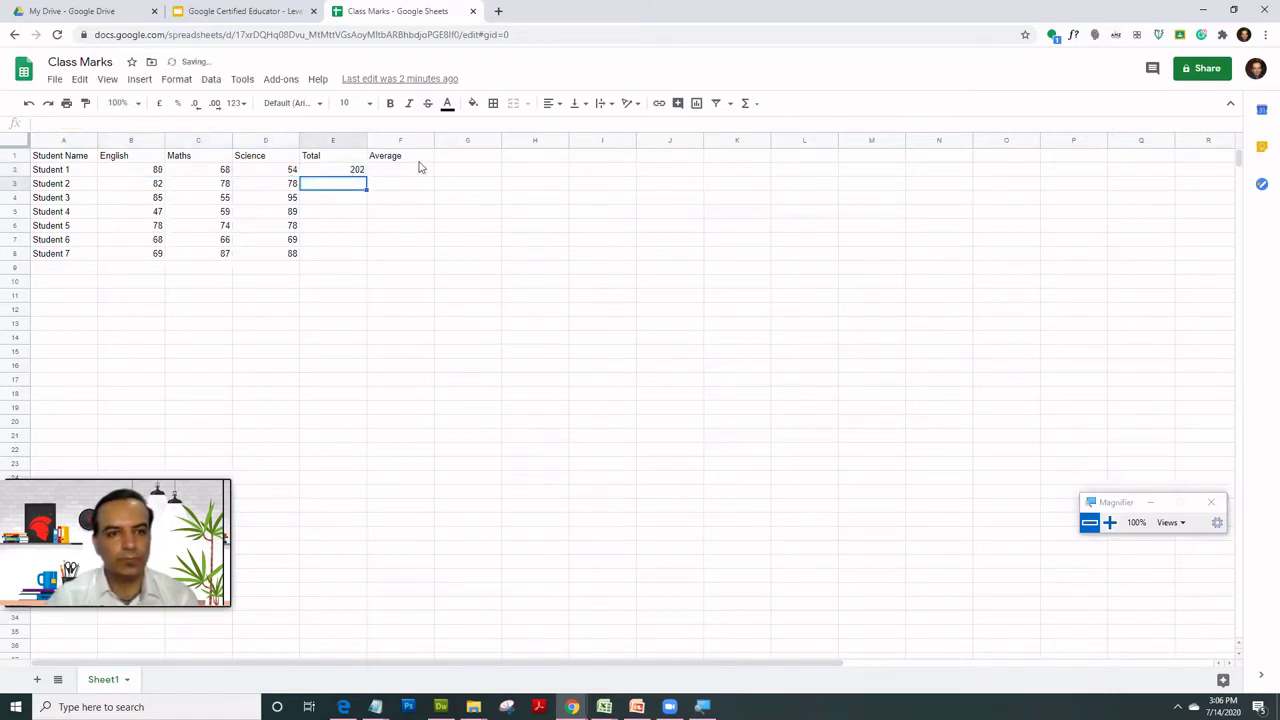
Fill the SUM formula from cell E2 down to E8 to total the marks of all seven students
{"action": "left_click", "coordinate": [331, 175]}
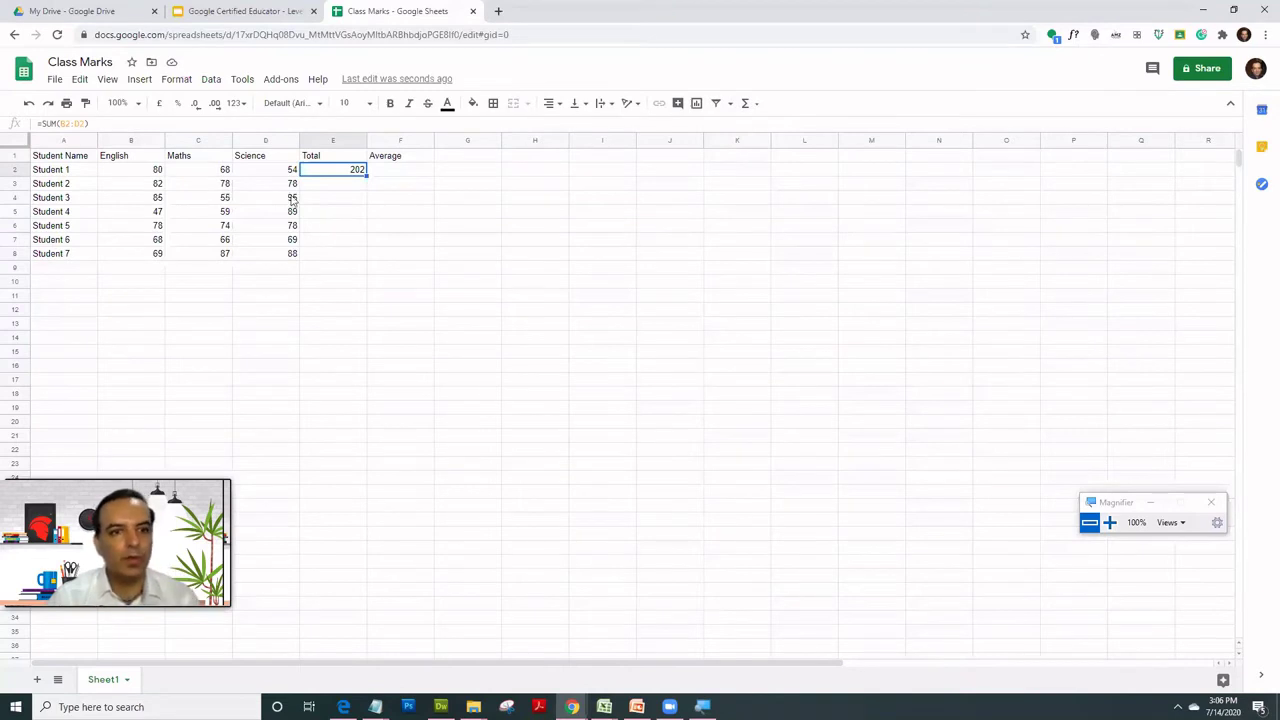
{"action": "left_click", "coordinate": [328, 199]}
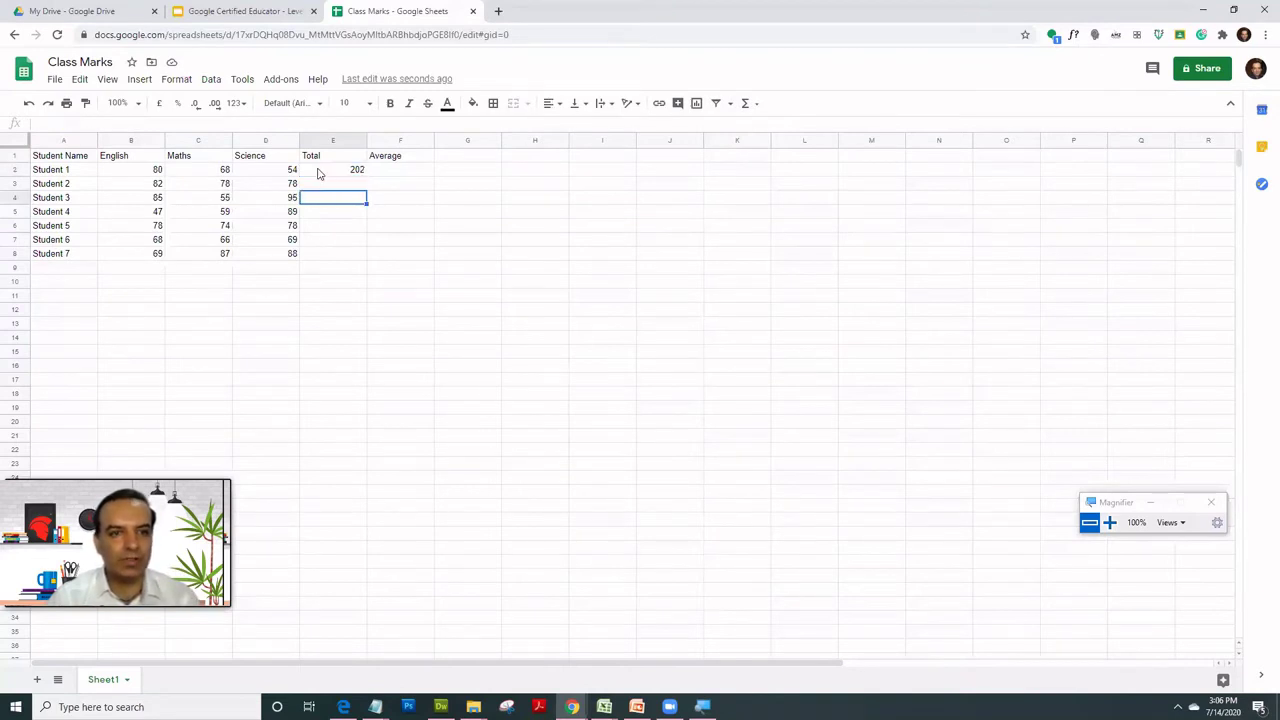
{"action": "left_click", "coordinate": [320, 172]}
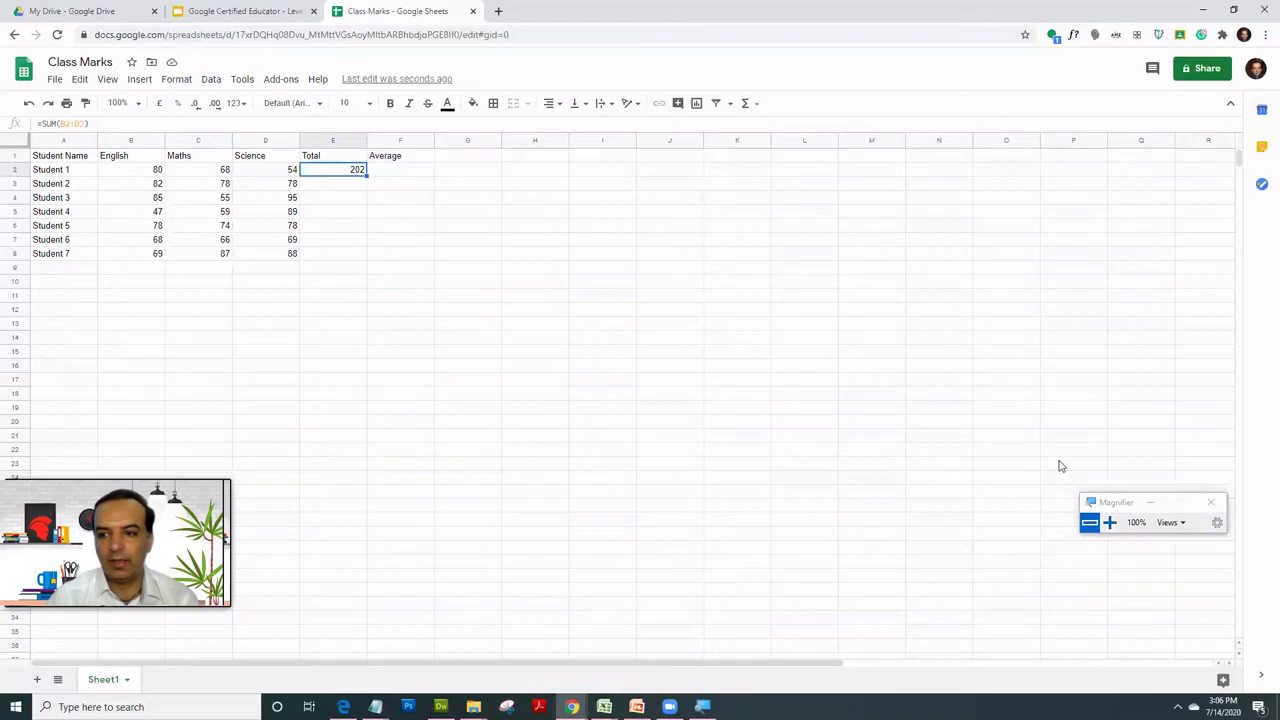
{"action": "left_click", "coordinate": [1110, 522]}
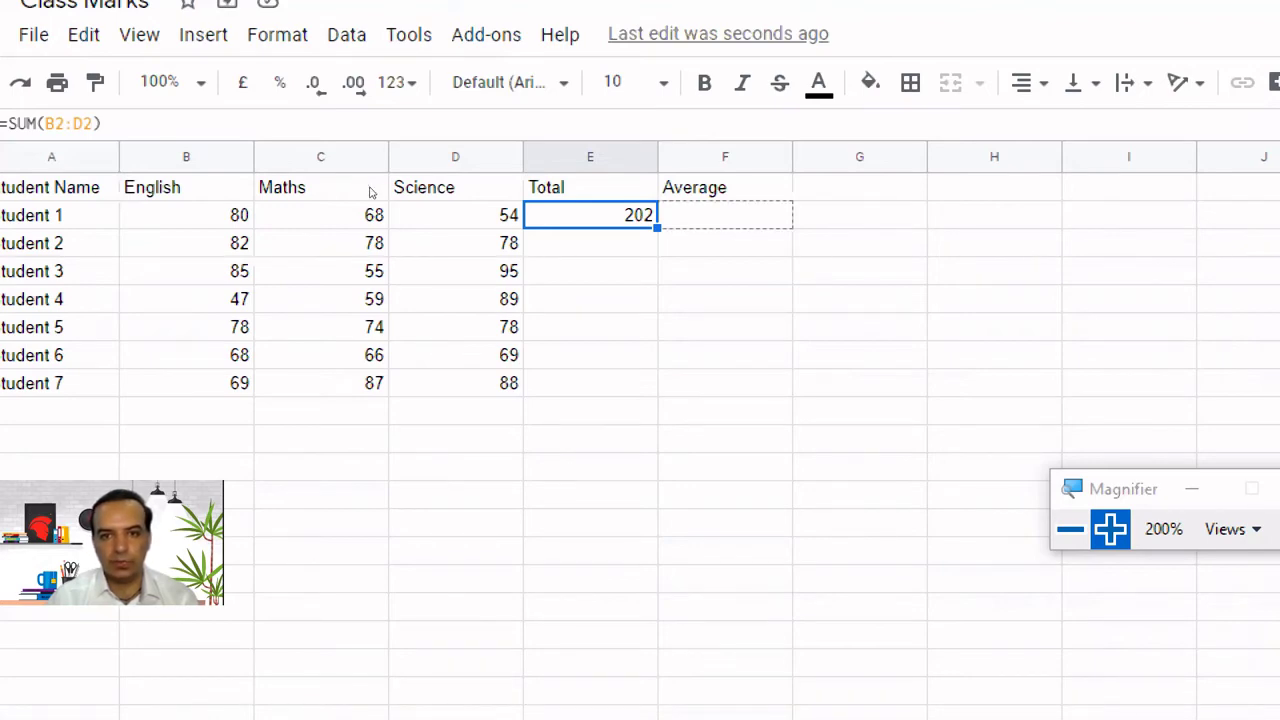
{"action": "left_click_drag", "start_coordinate": [371, 191], "coordinate": [367, 256]}
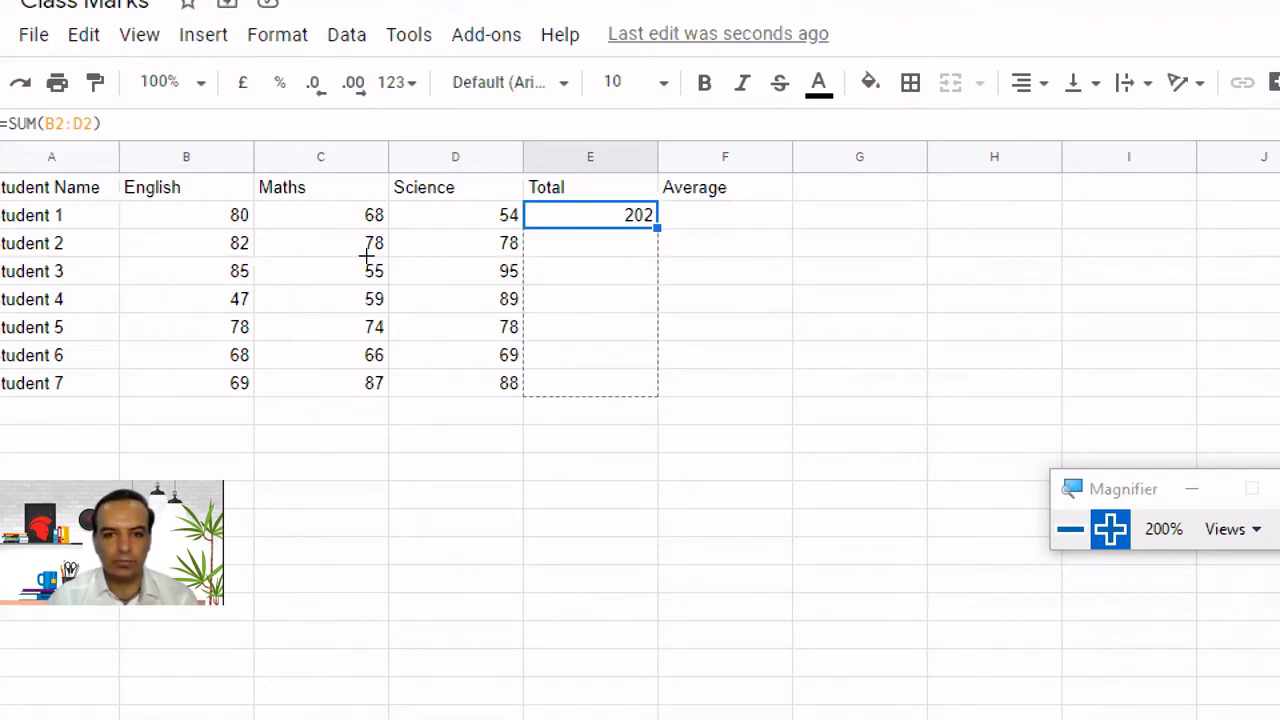
{"action": "left_click_drag", "start_coordinate": [367, 256], "coordinate": [367, 256]}
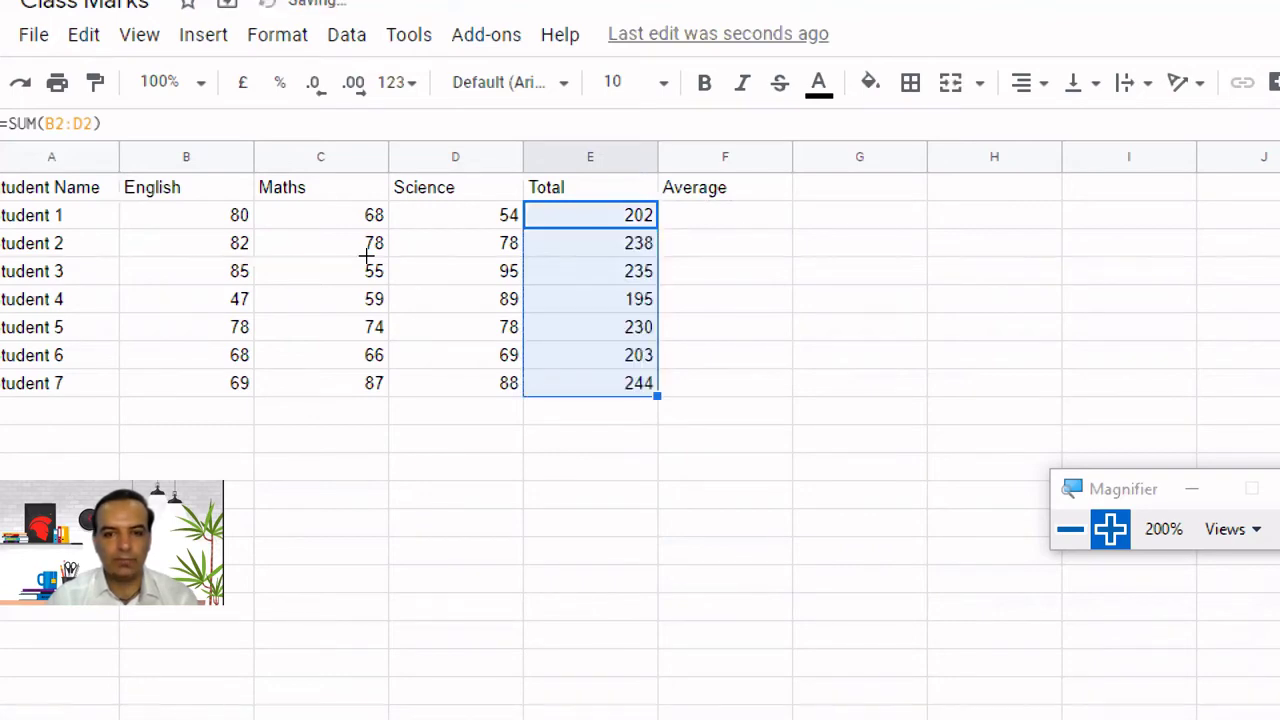
Examine the SUM formulas in the Total column row by row to check which cell range each one uses
{"action": "key", "text": "Right"}
{"action": "key", "text": "Down"}
{"action": "key", "text": "Down"}
{"action": "key", "text": "Down"}
{"action": "key", "text": "Down"}
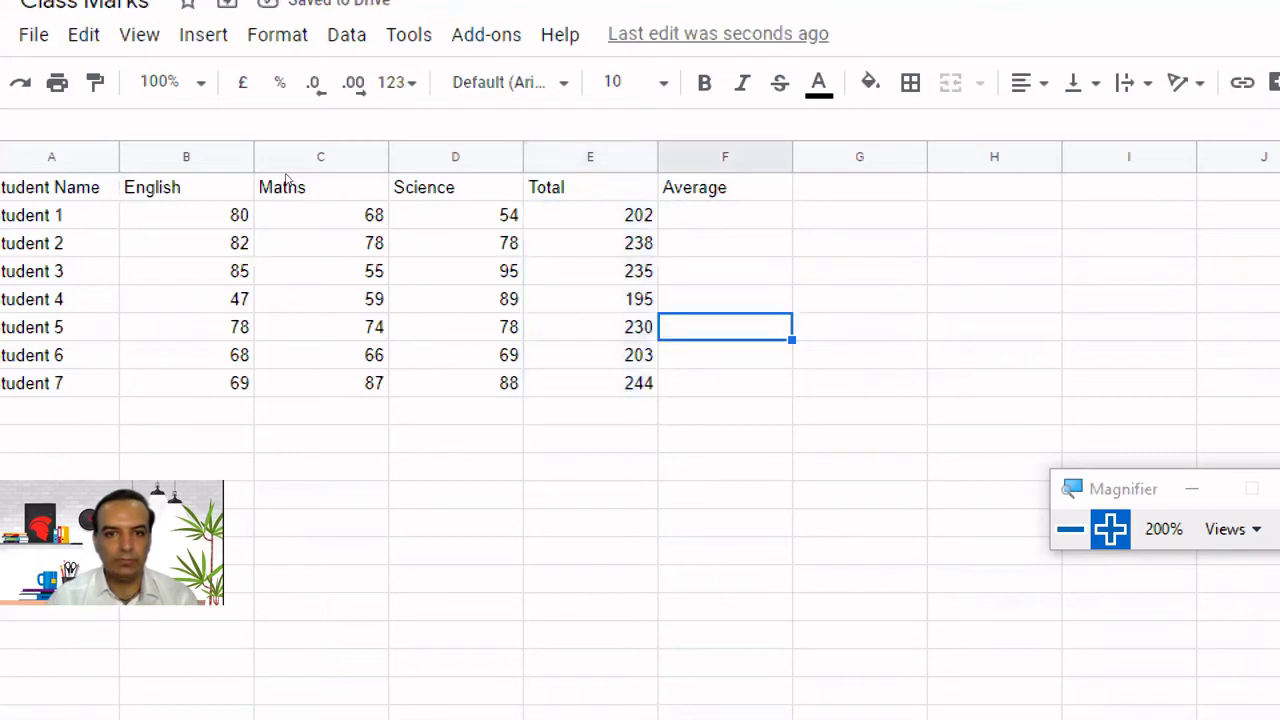
{"action": "key", "text": "Left"}
{"action": "key", "text": "Up"}
{"action": "key", "text": "Up"}
{"action": "key", "text": "Up"}
{"action": "key", "text": "Up"}
{"action": "key", "text": "Up"}
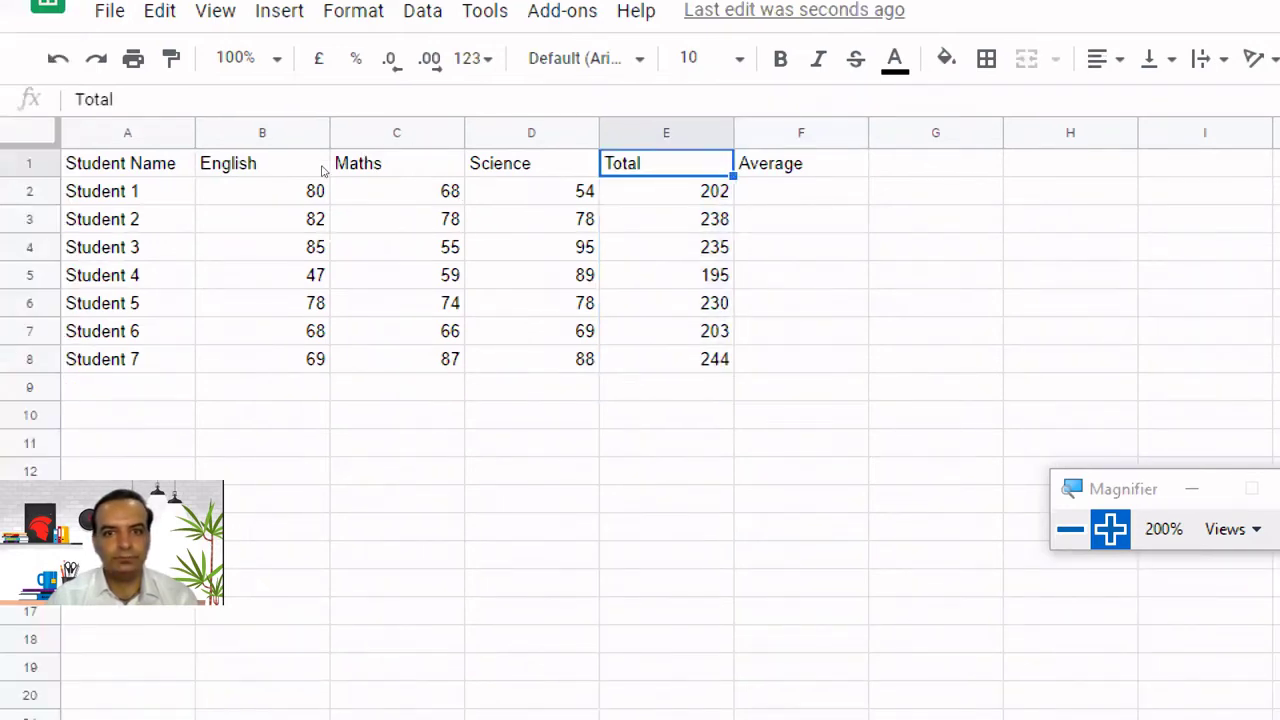
{"action": "key", "text": "Down"}
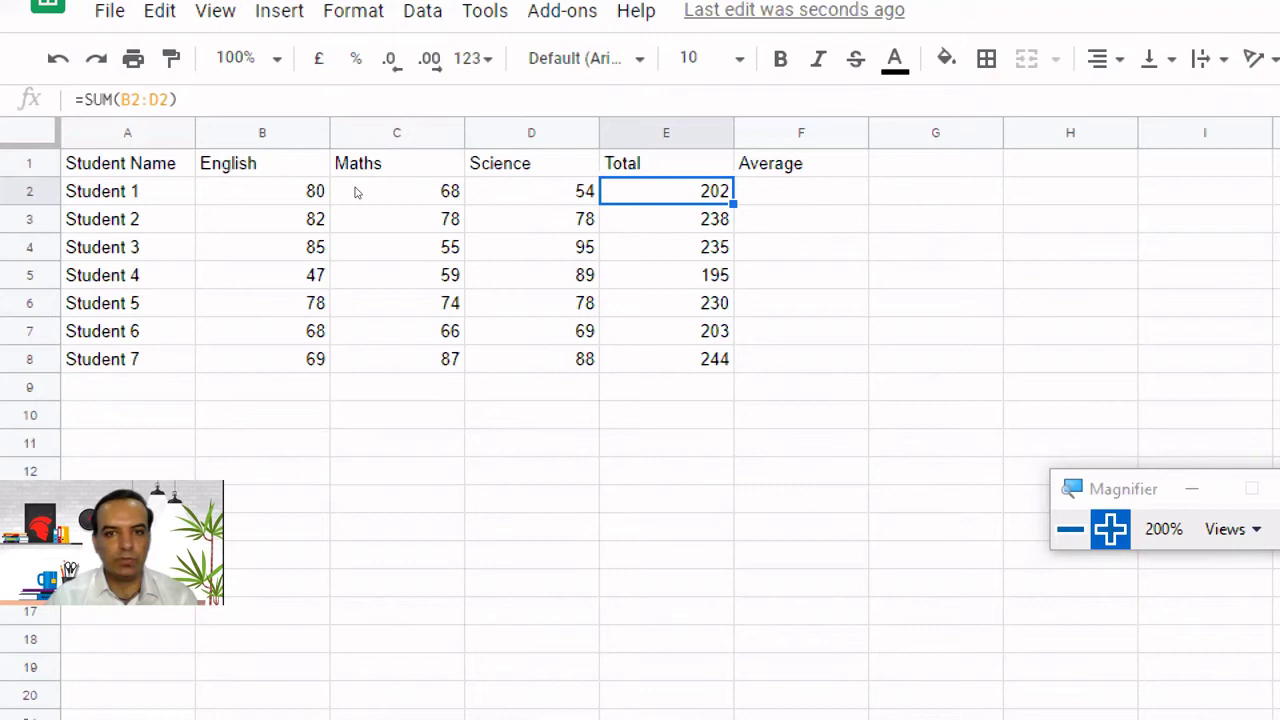
{"action": "key", "text": "Down"}
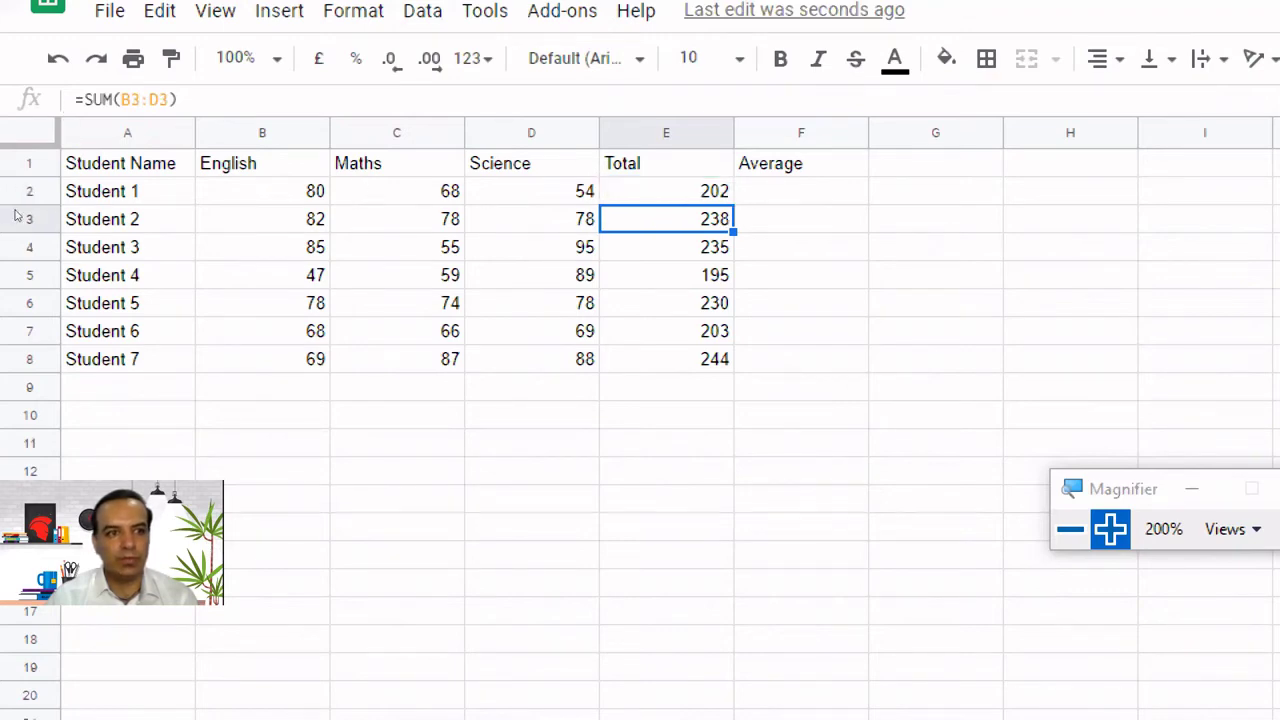
{"action": "key", "text": "Down"}
{"action": "key", "text": "Down"}
{"action": "key", "text": "Down"}
{"action": "key", "text": "Down"}
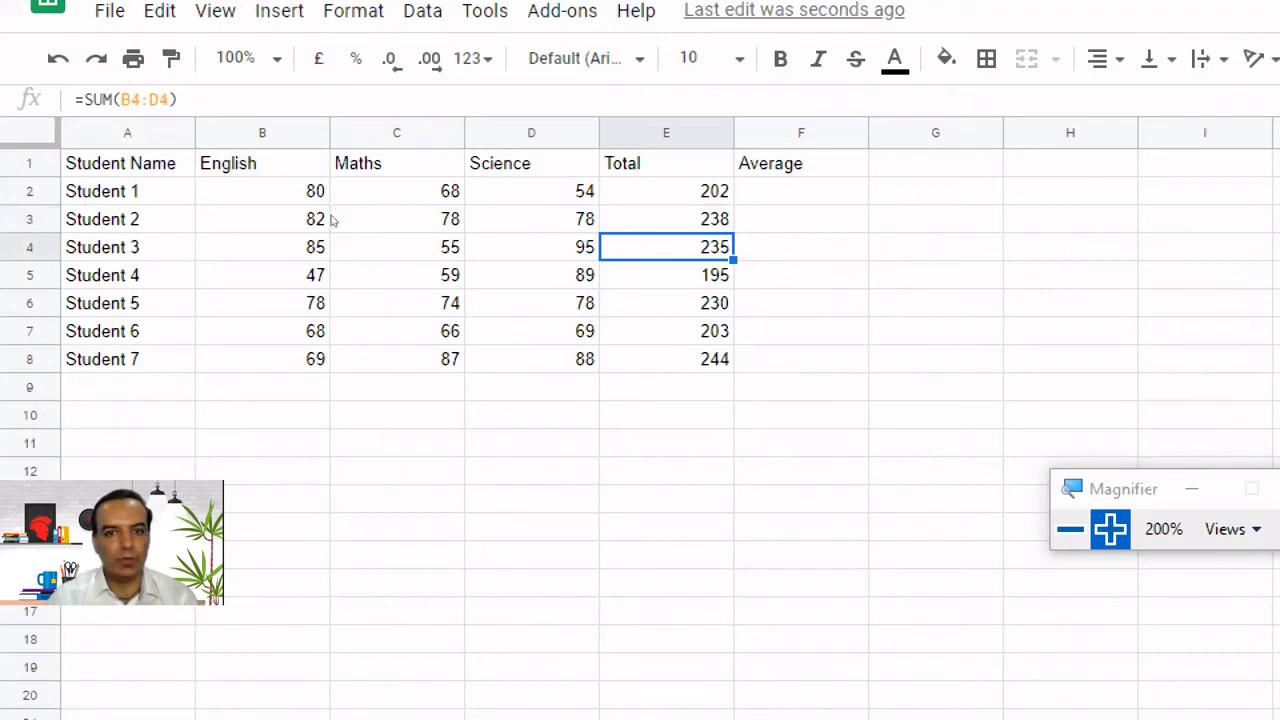
{"action": "key", "text": "Down"}
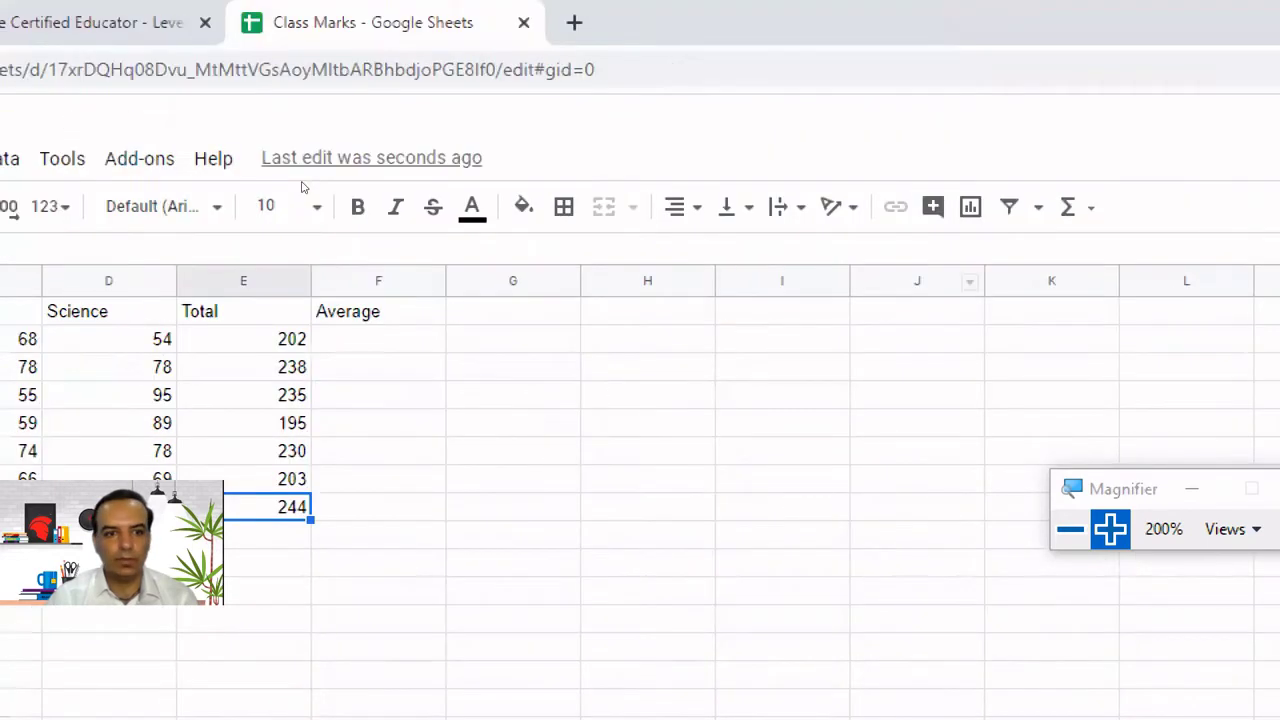
Calculate Student 1's average in cell F2 with the AVERAGE function over the marks in B2:D2
{"action": "key", "text": "ctrl+Up"}
{"action": "key", "text": "Right"}
{"action": "key", "text": "Down"}
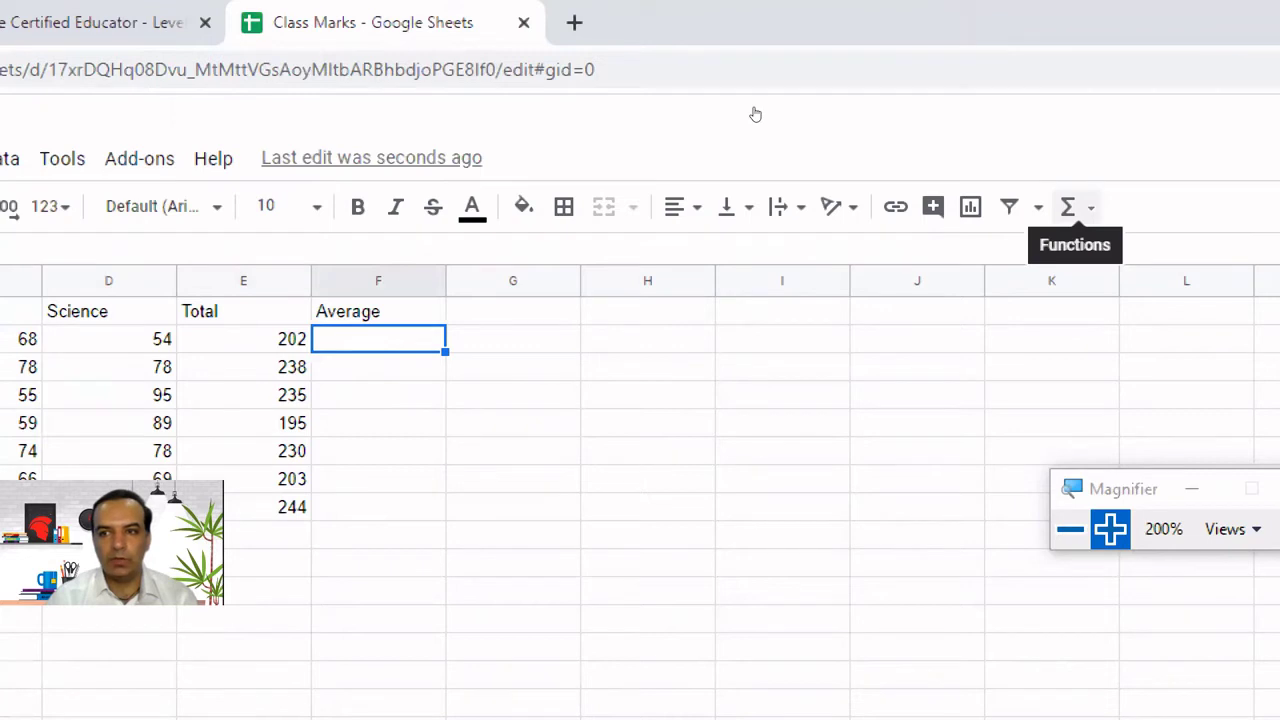
{"action": "left_click", "coordinate": [1068, 206]}
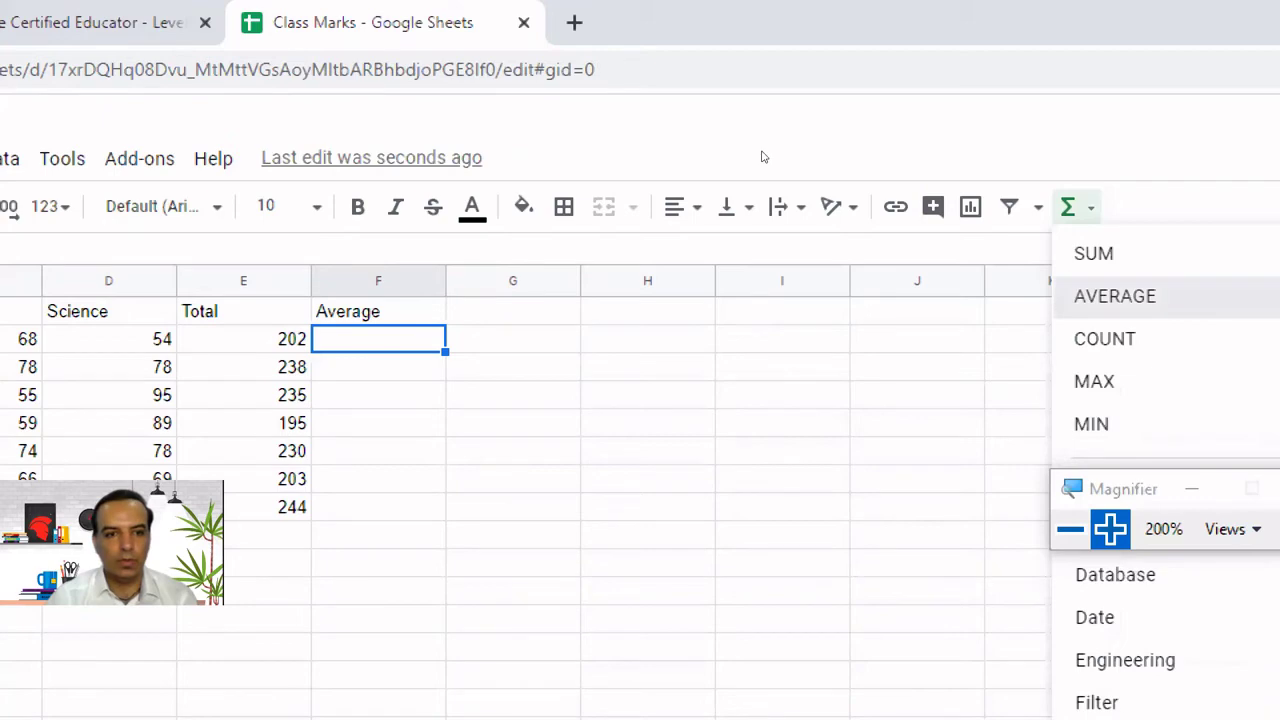
{"action": "key", "text": "Return"}
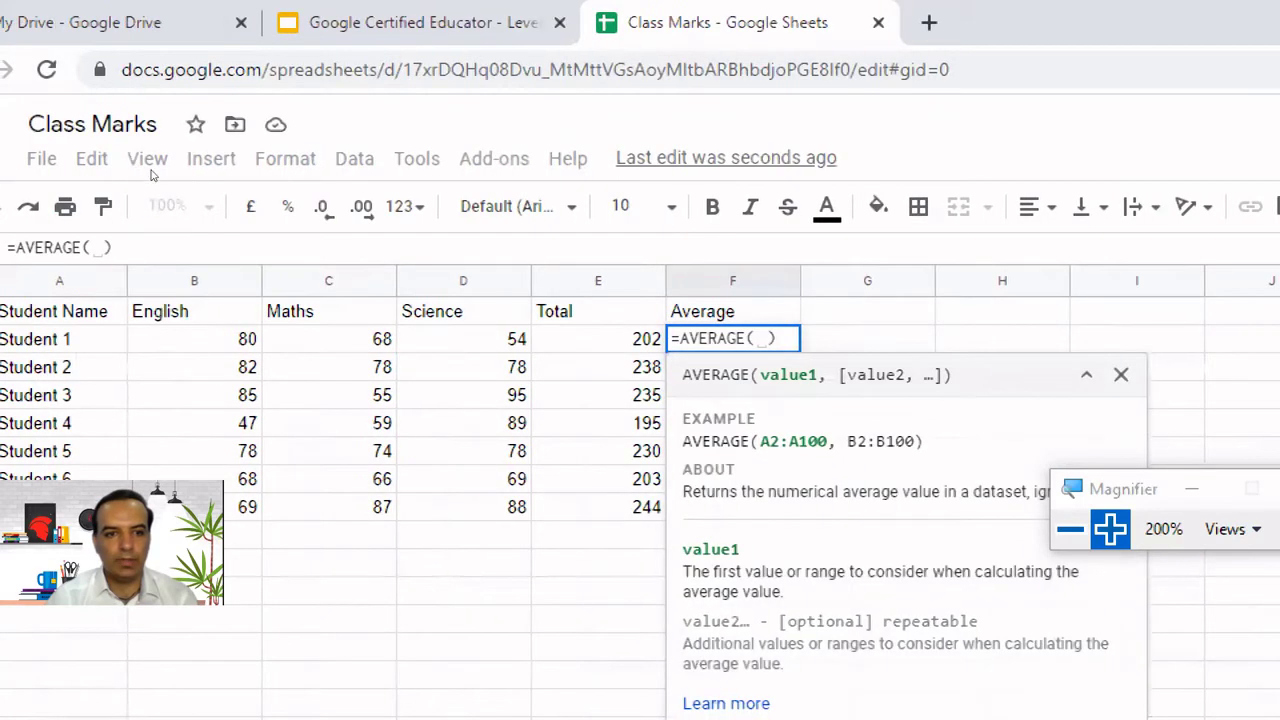
{"action": "left_click_drag", "start_coordinate": [149, 163], "coordinate": [286, 170]}
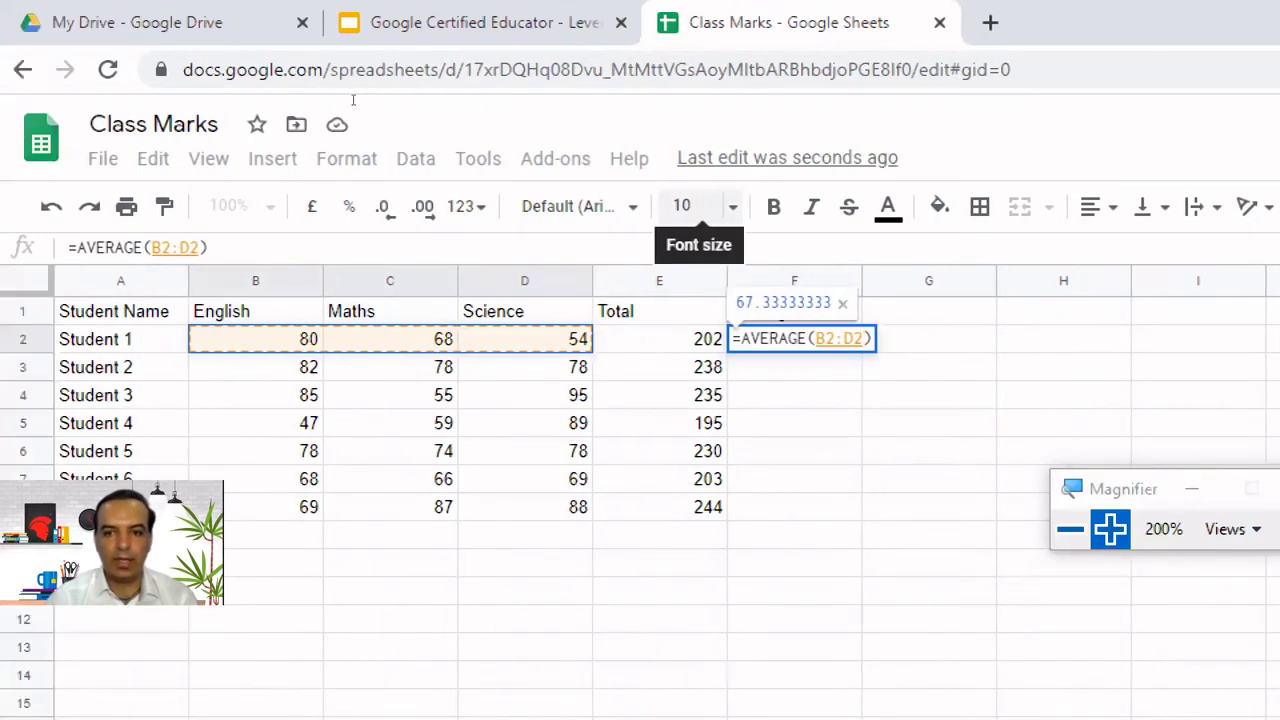
{"action": "key", "text": "Return"}
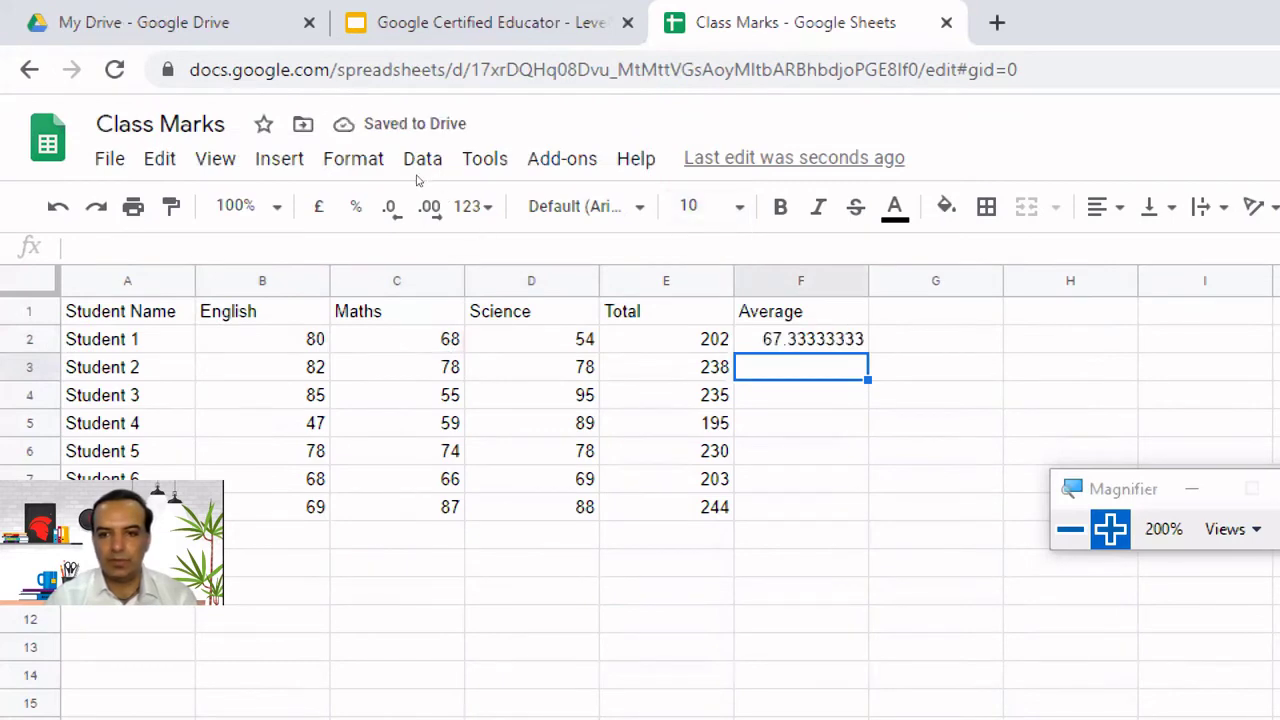
Fill the AVERAGE formula from cell F2 down to F8 to average the marks of all seven students
{"action": "key", "text": "Up"}
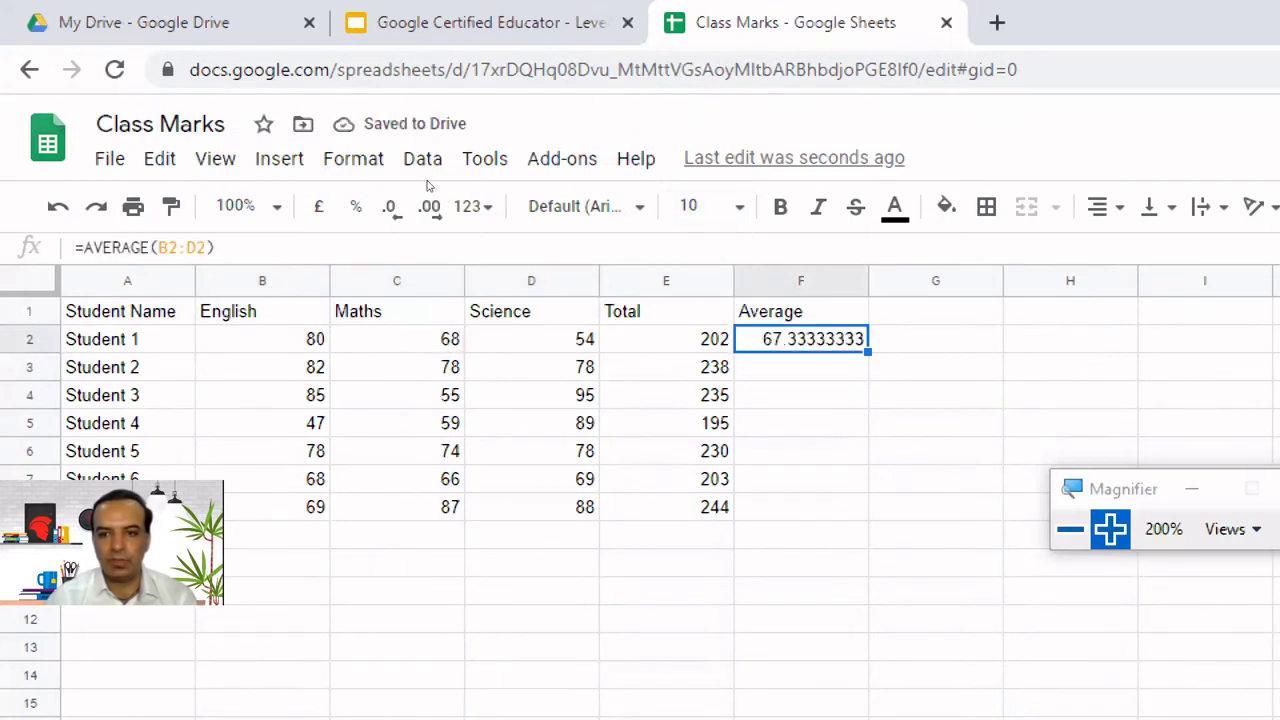
{"action": "left_click_drag", "start_coordinate": [868, 352], "coordinate": [856, 516]}
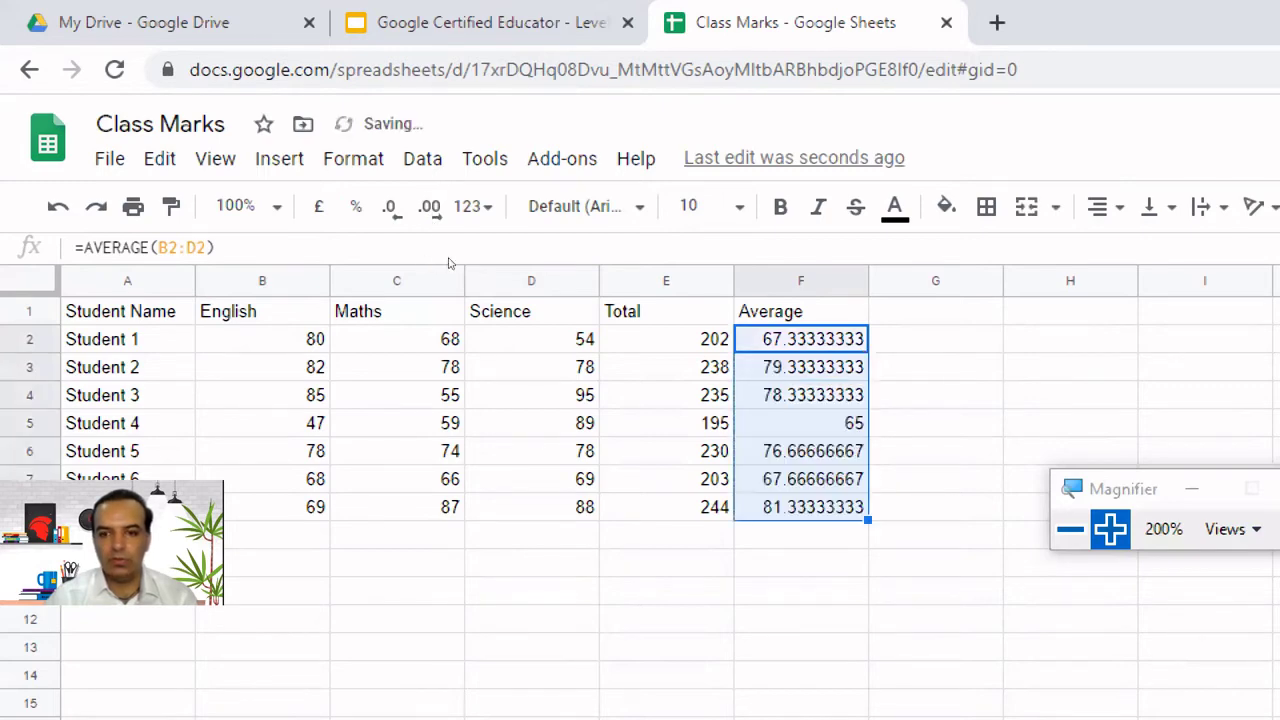
{"action": "left_click", "coordinate": [1070, 529]}
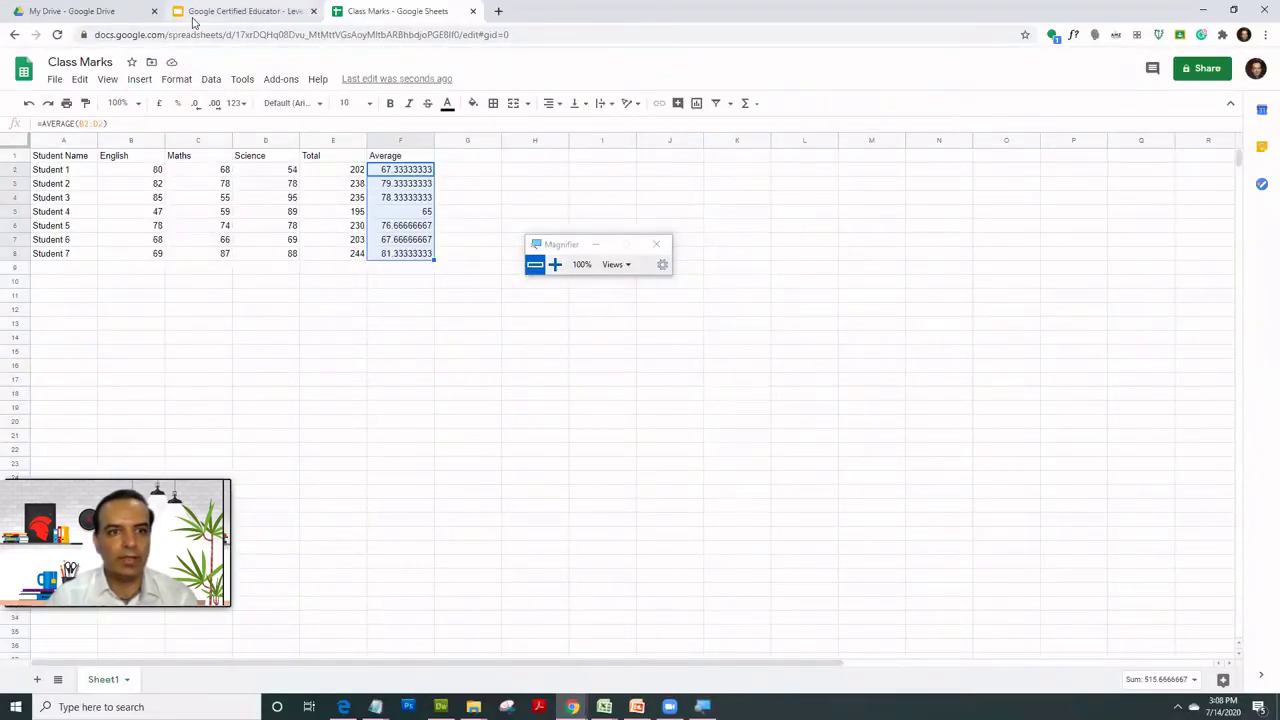
Make the column headings in row 1 bold and move the Magnifier window clear of the data
{"action": "left_click", "coordinate": [326, 266]}
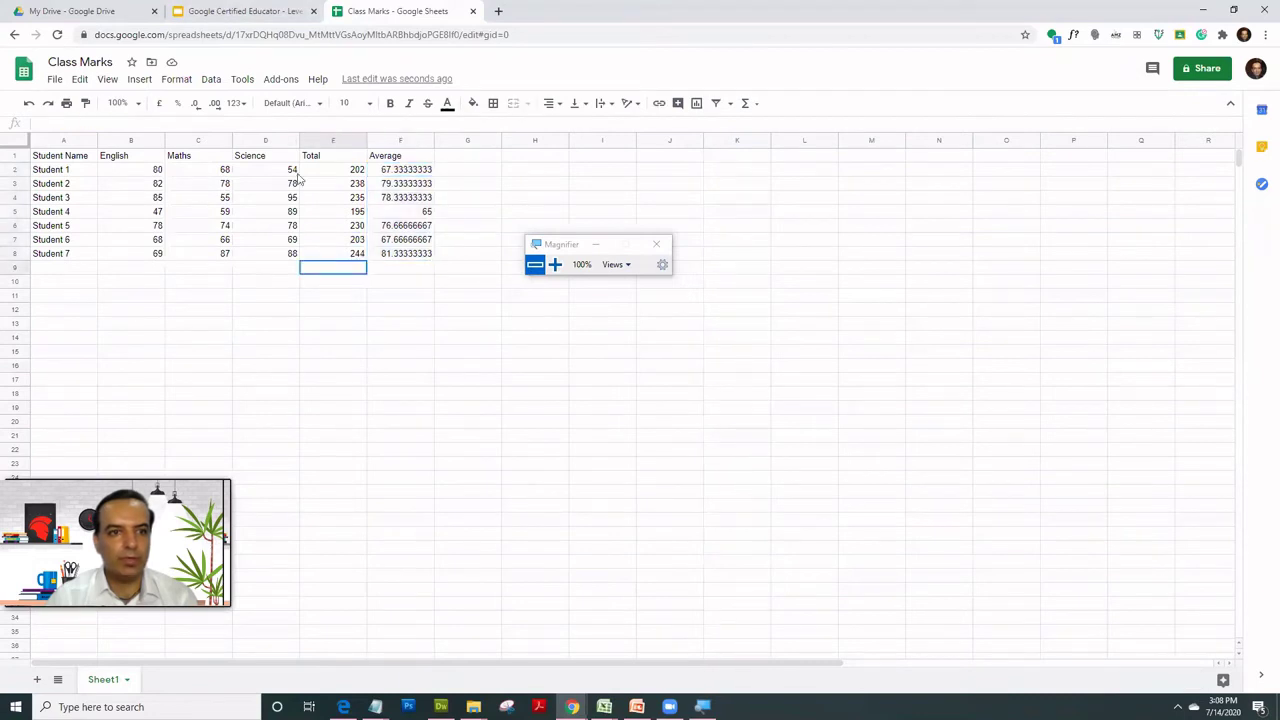
{"action": "left_click", "coordinate": [15, 155]}
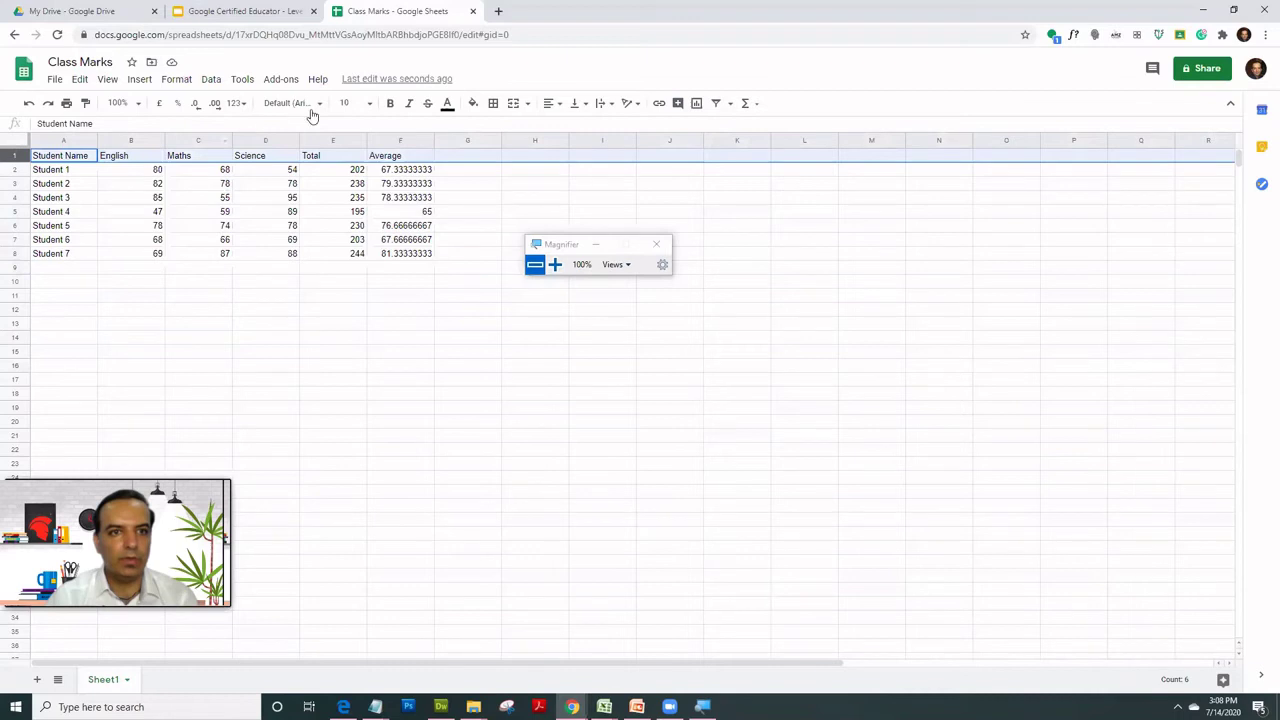
{"action": "left_click", "coordinate": [390, 104]}
{"action": "left_click", "coordinate": [374, 284]}
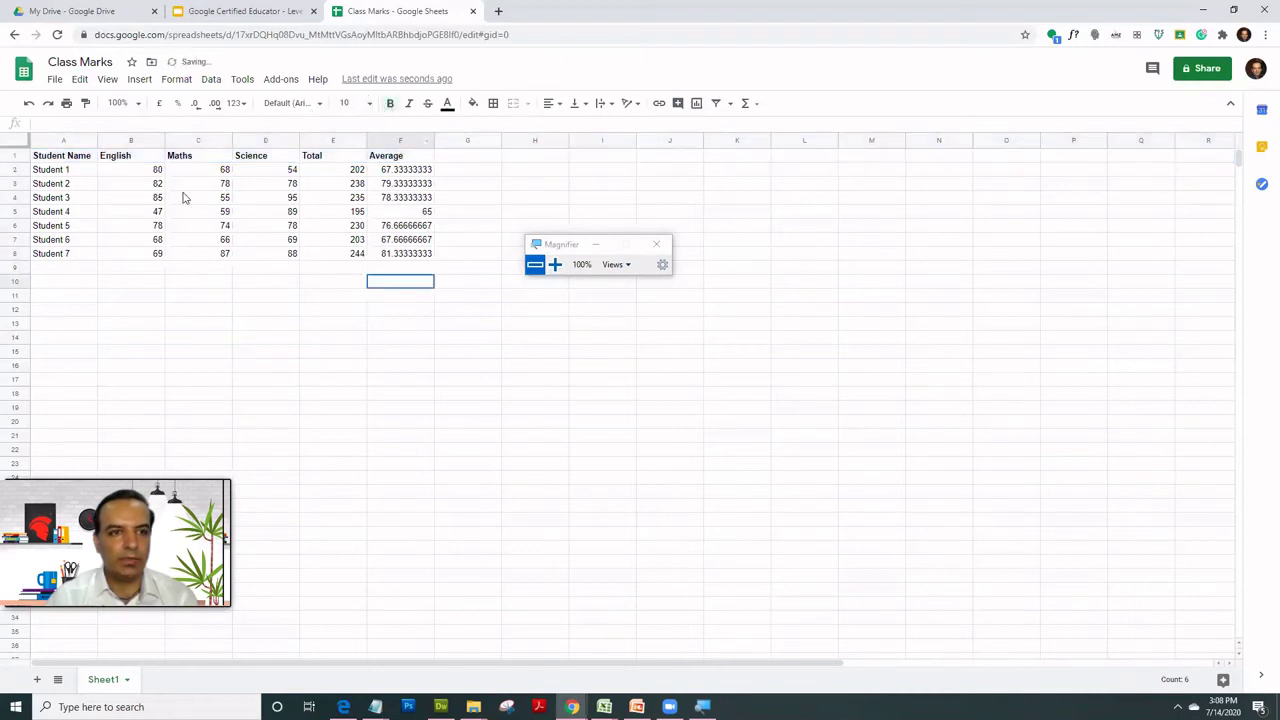
{"action": "left_click_drag", "start_coordinate": [563, 243], "coordinate": [1153, 627]}
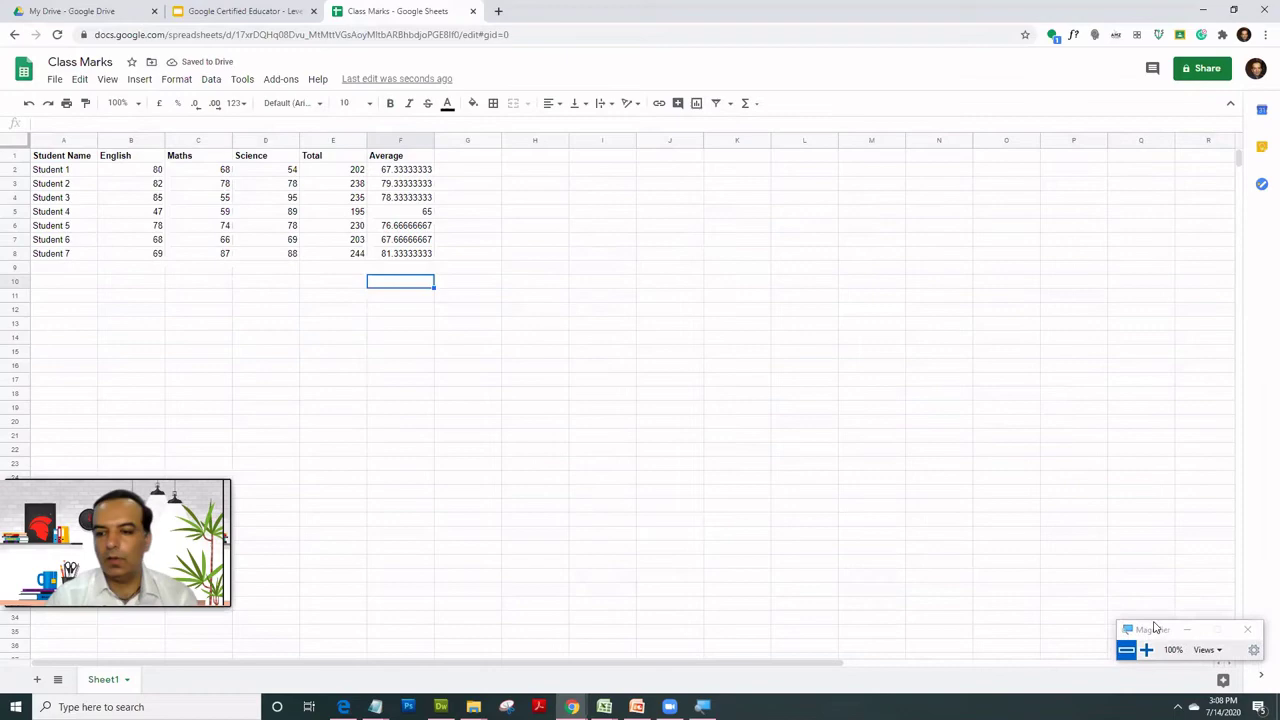
Check the sorting task on the Module 2 - Sheets slide and return to the Class Marks spreadsheet
{"action": "left_click", "coordinate": [240, 11]}
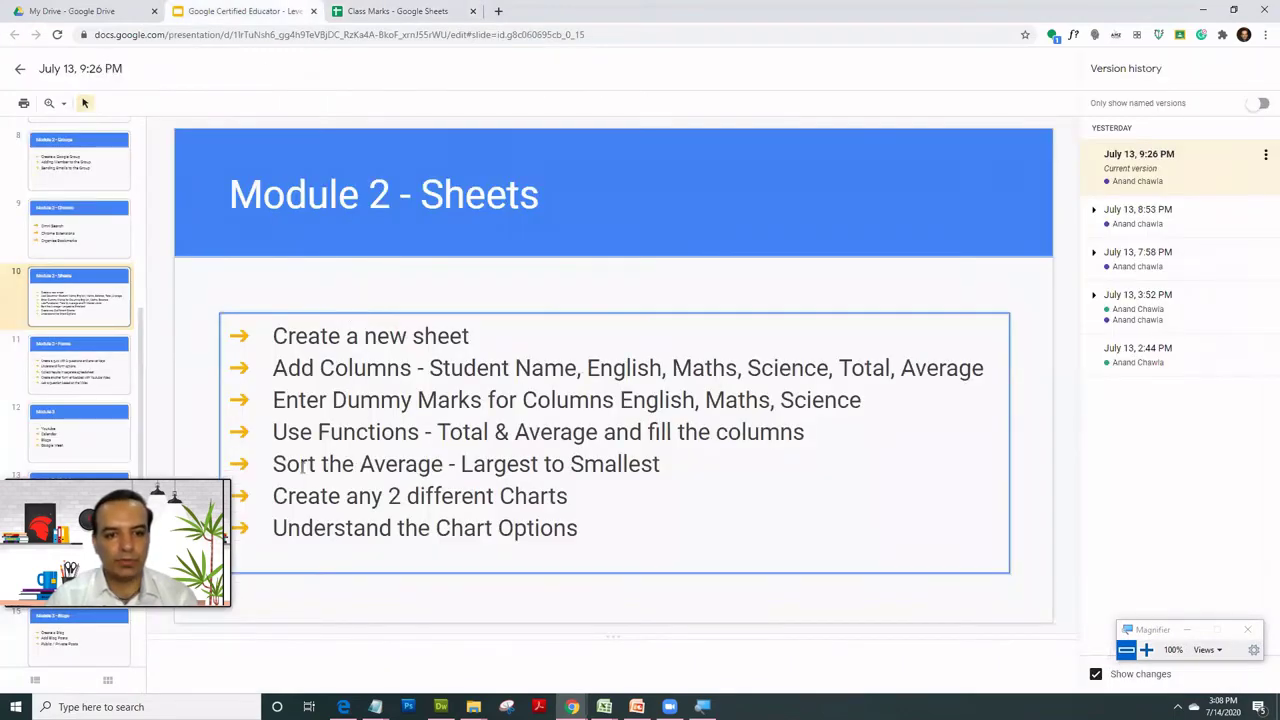
{"action": "left_click_drag", "start_coordinate": [274, 463], "coordinate": [656, 455]}
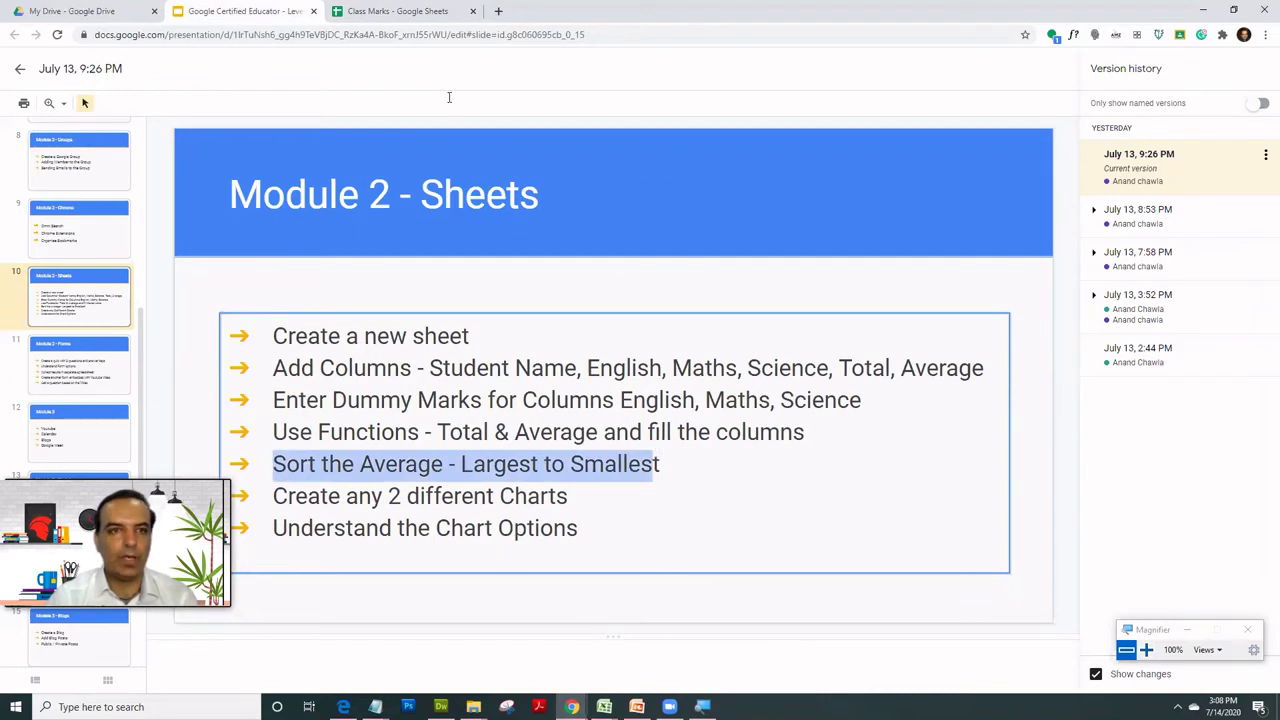
{"action": "left_click", "coordinate": [390, 10]}
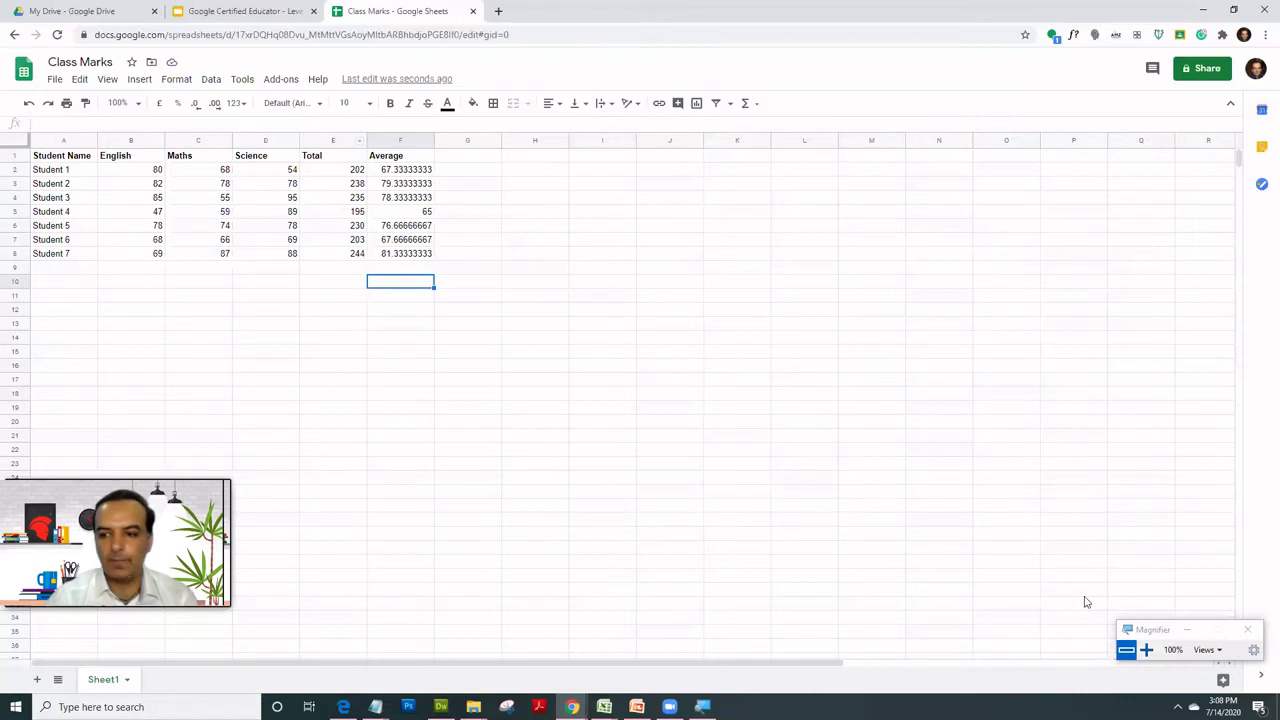
{"action": "left_click", "coordinate": [1146, 650]}
{"action": "key", "text": "super+plus"}
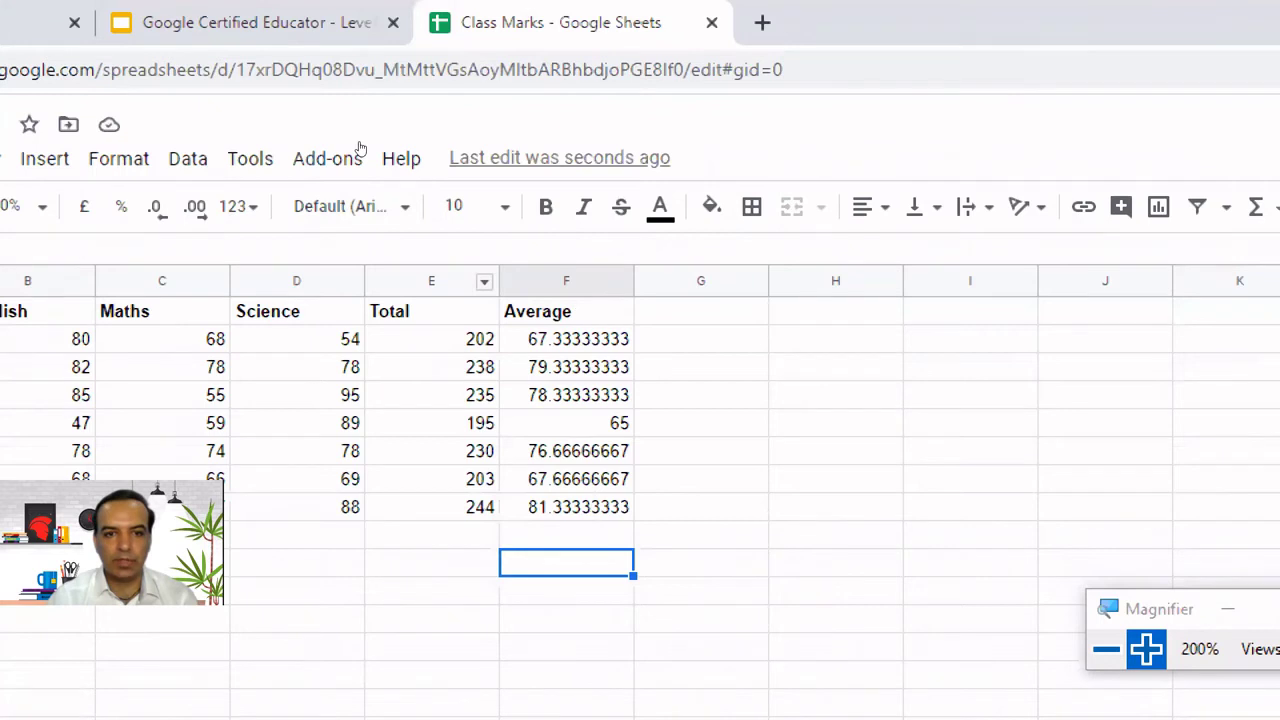
{"action": "left_click", "coordinate": [484, 281]}
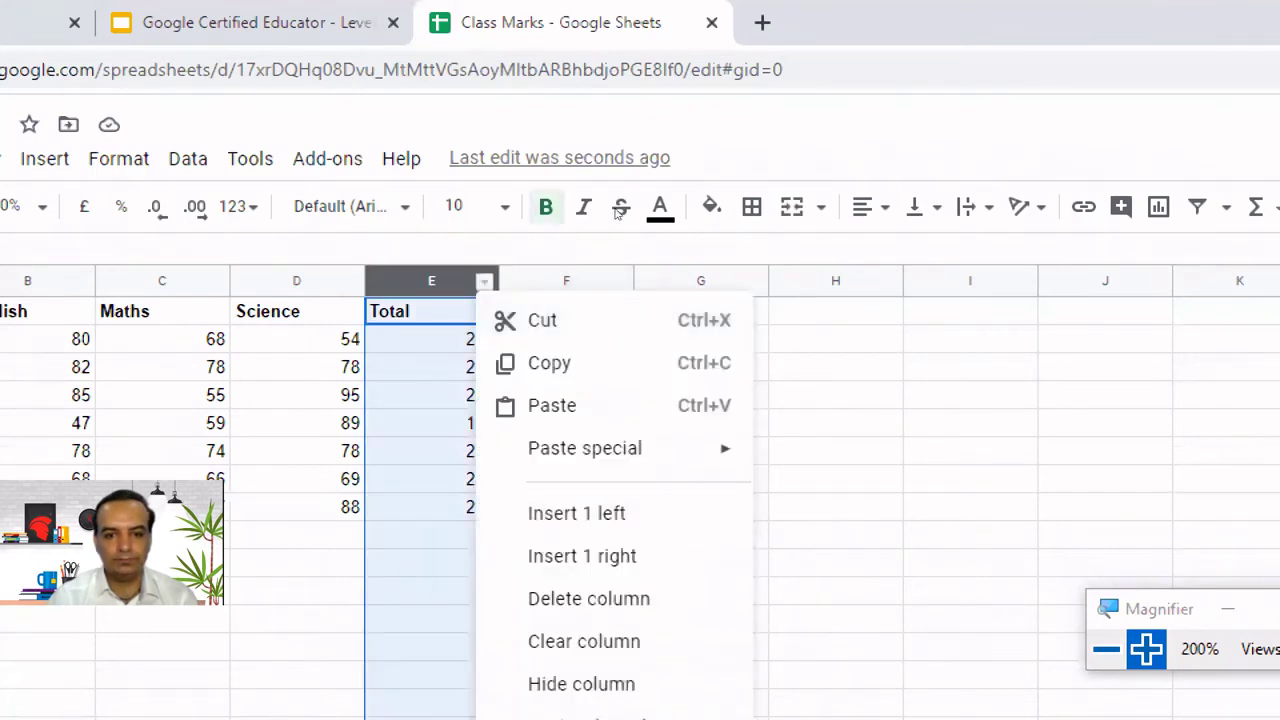
{"action": "scroll", "coordinate": [543, 343], "scroll_direction": "down", "scroll_amount": 5}
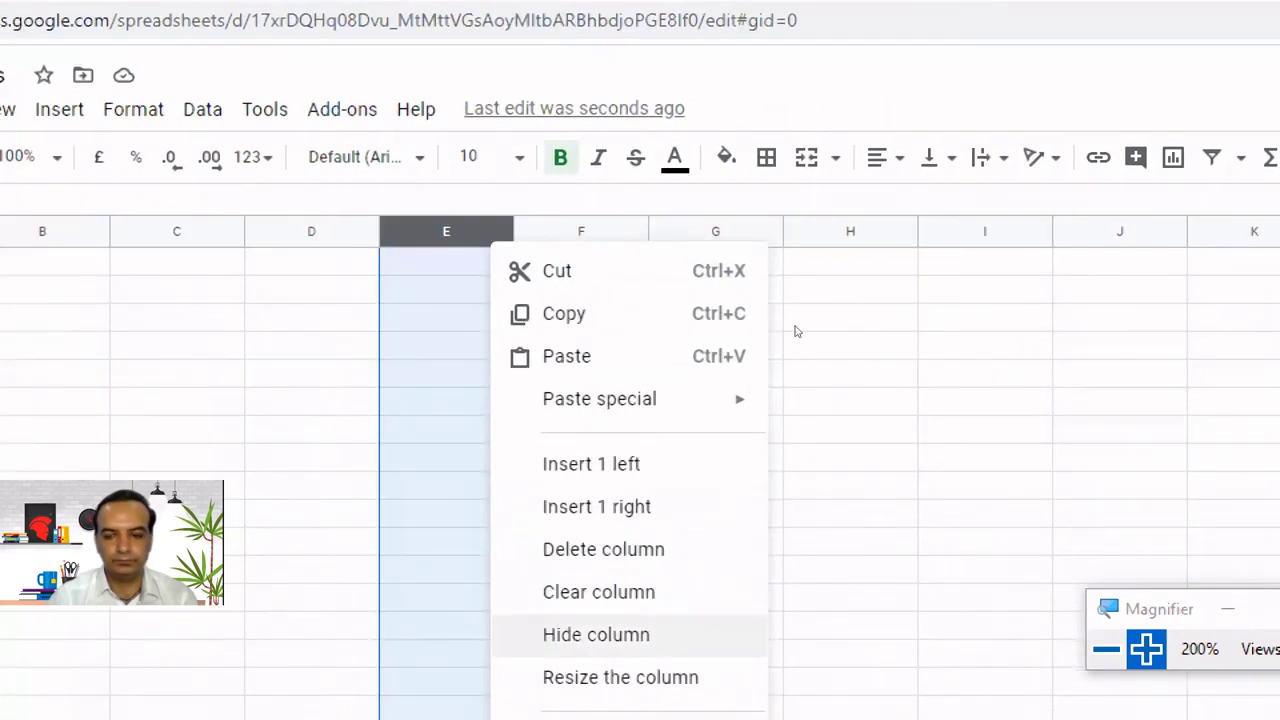
{"action": "key", "text": "super+minus"}
{"action": "key", "text": "super+minus"}
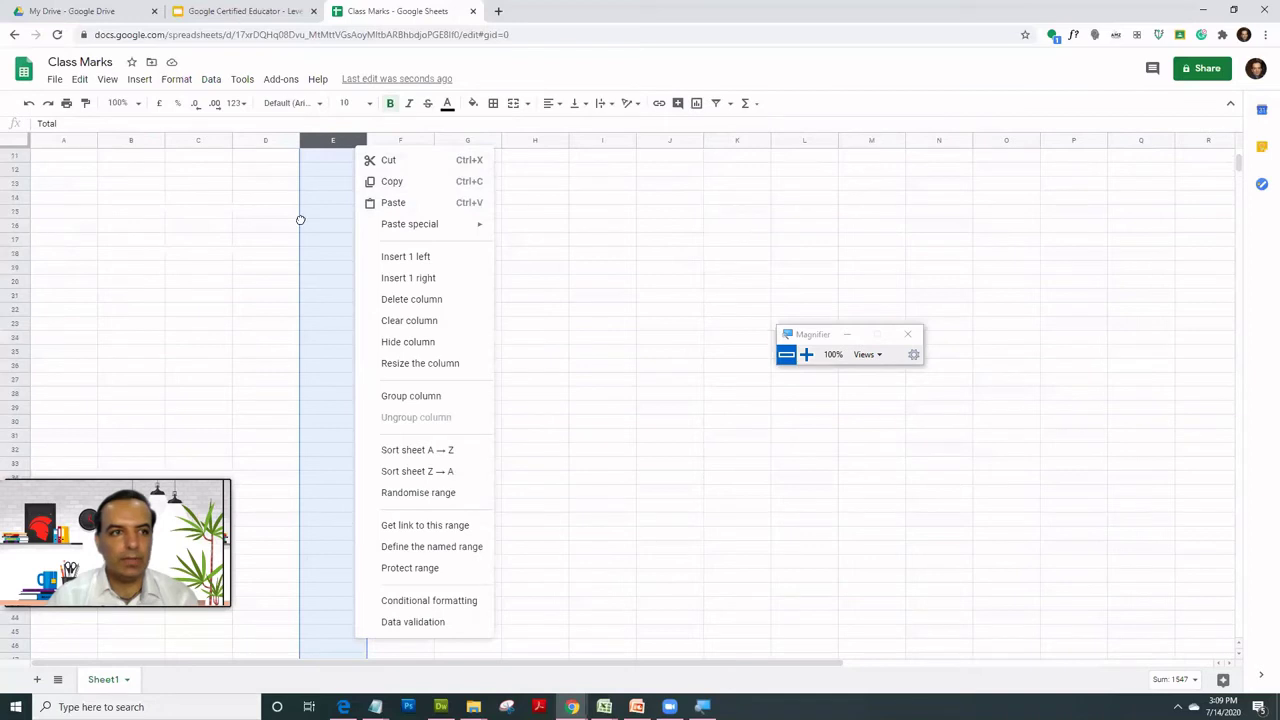
{"action": "key", "text": "Escape"}
{"action": "scroll", "coordinate": [302, 222], "scroll_direction": "up", "scroll_amount": 5}
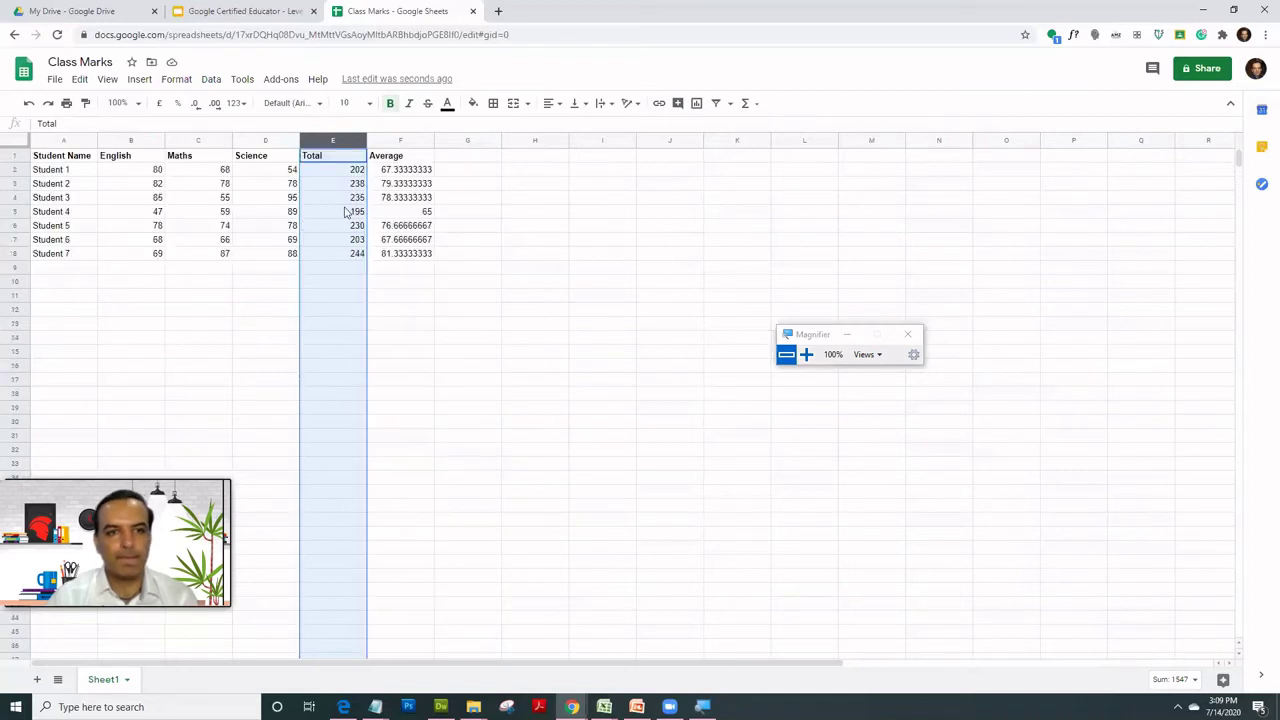
Sort the sheet by the Total column in descending order (Z → A)
{"action": "left_click", "coordinate": [359, 140]}
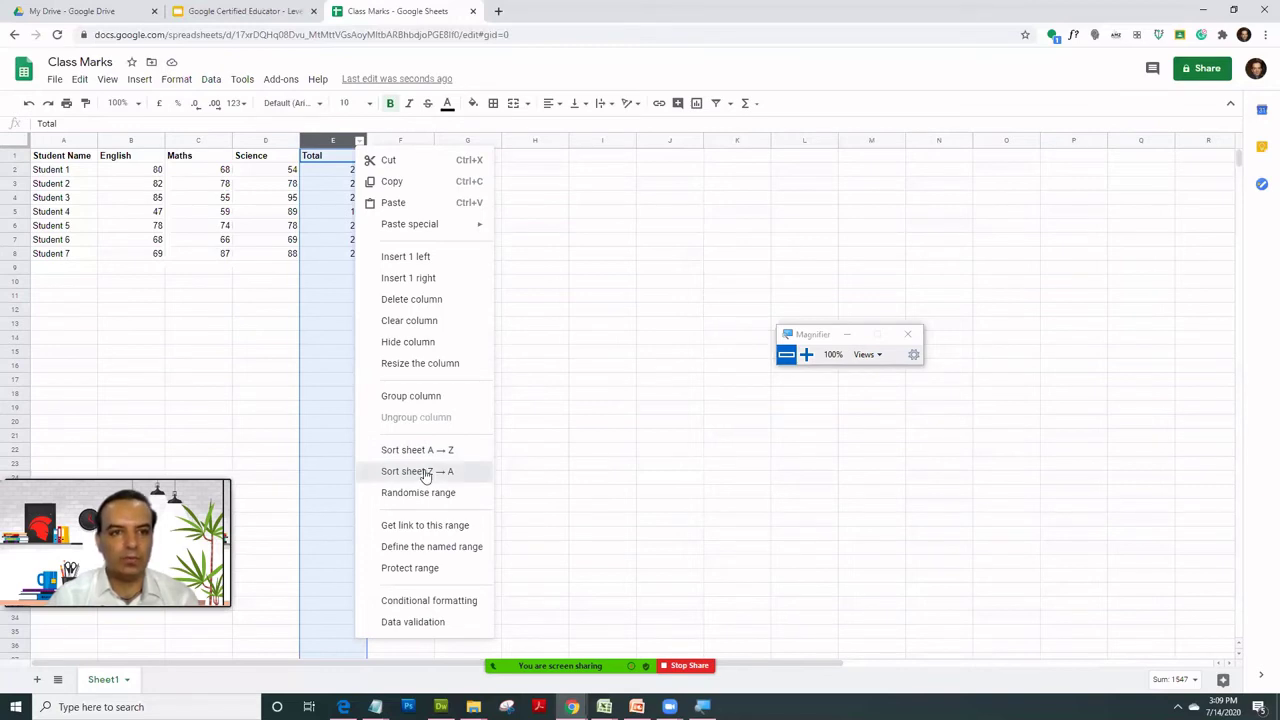
{"action": "left_click", "coordinate": [425, 475]}
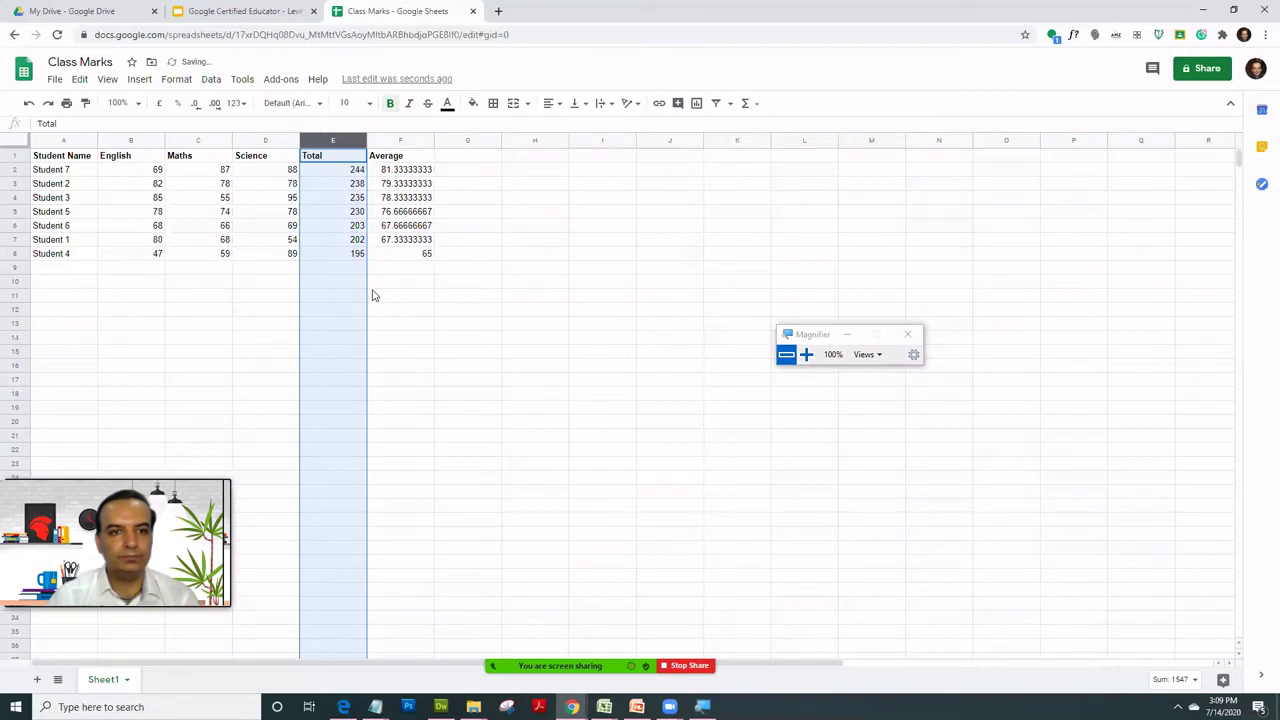
{"action": "left_click", "coordinate": [360, 182]}
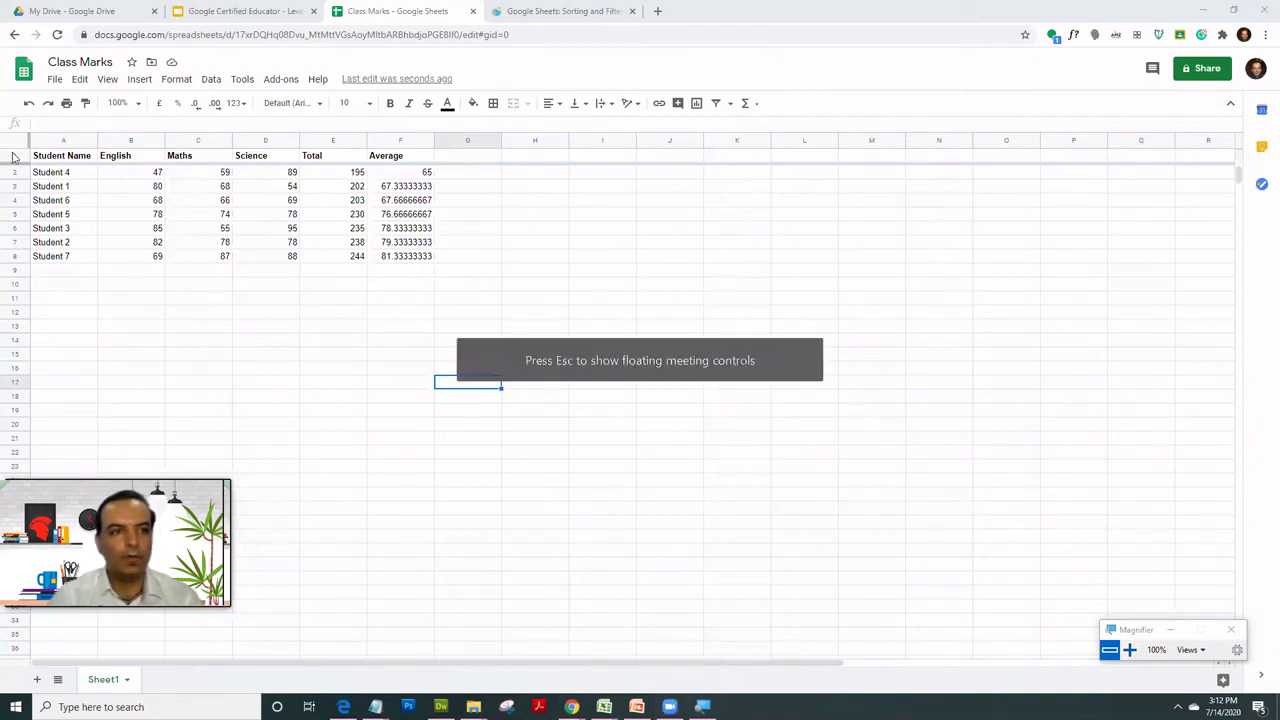
Freeze the first row so that the column headings stay out of the sorting
{"action": "left_click", "coordinate": [91, 203]}
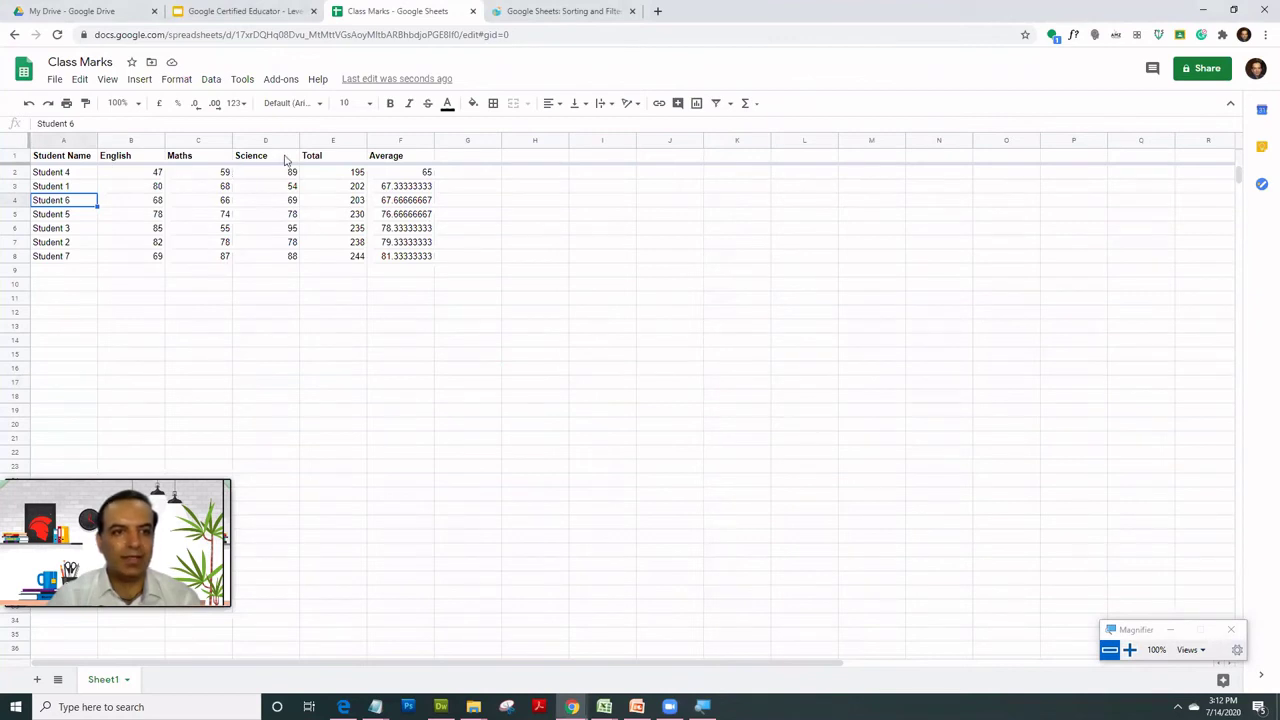
{"action": "left_click", "coordinate": [14, 156]}
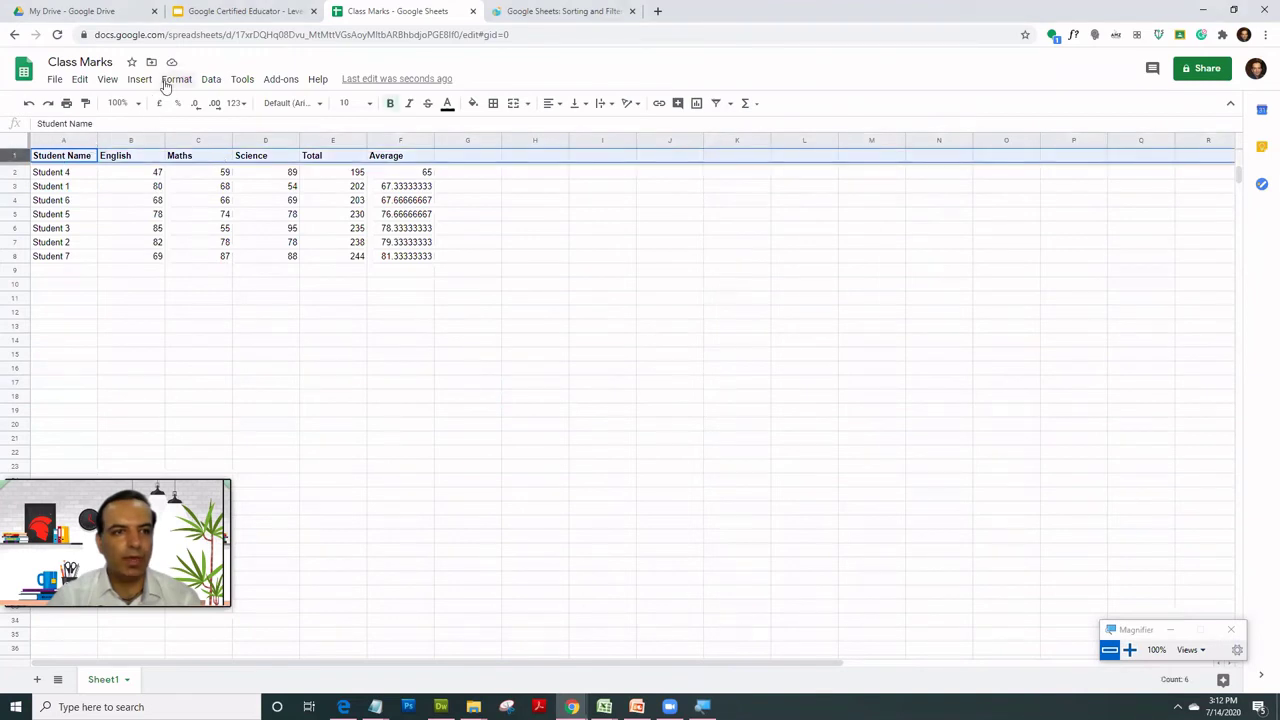
{"action": "left_click", "coordinate": [130, 80]}
{"action": "mouse_move", "coordinate": [107, 80]}
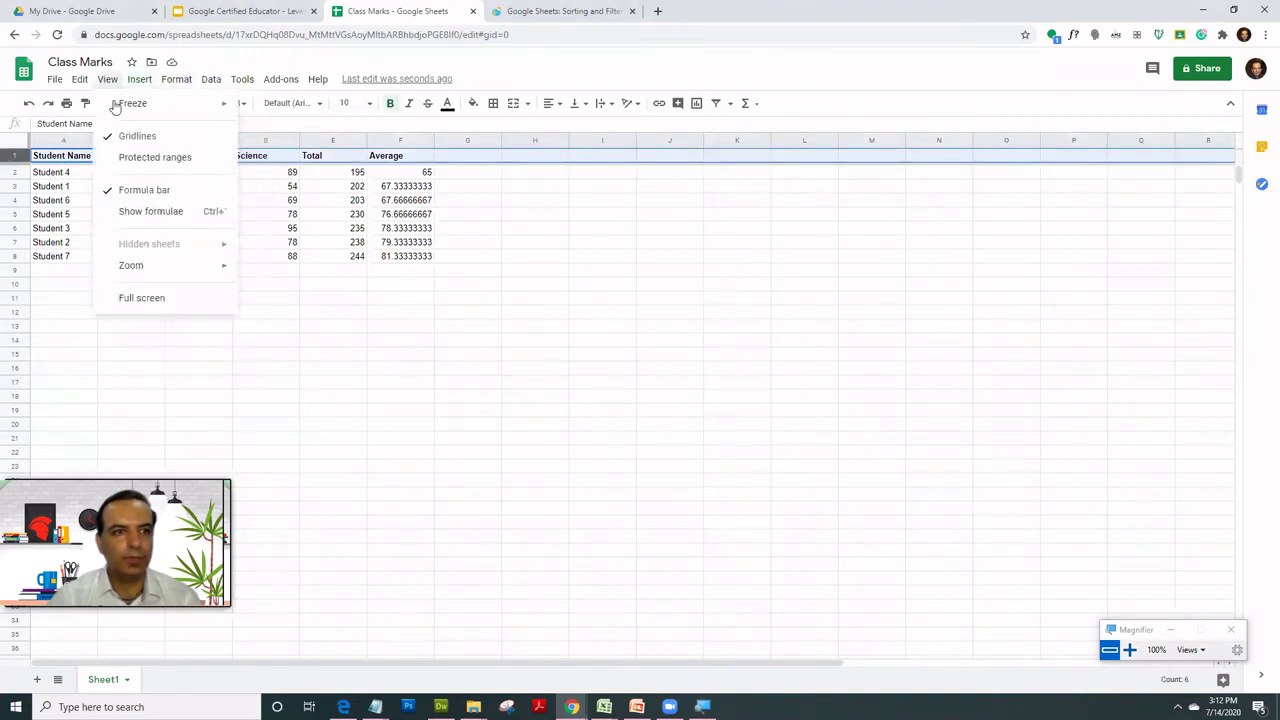
{"action": "mouse_move", "coordinate": [230, 104]}
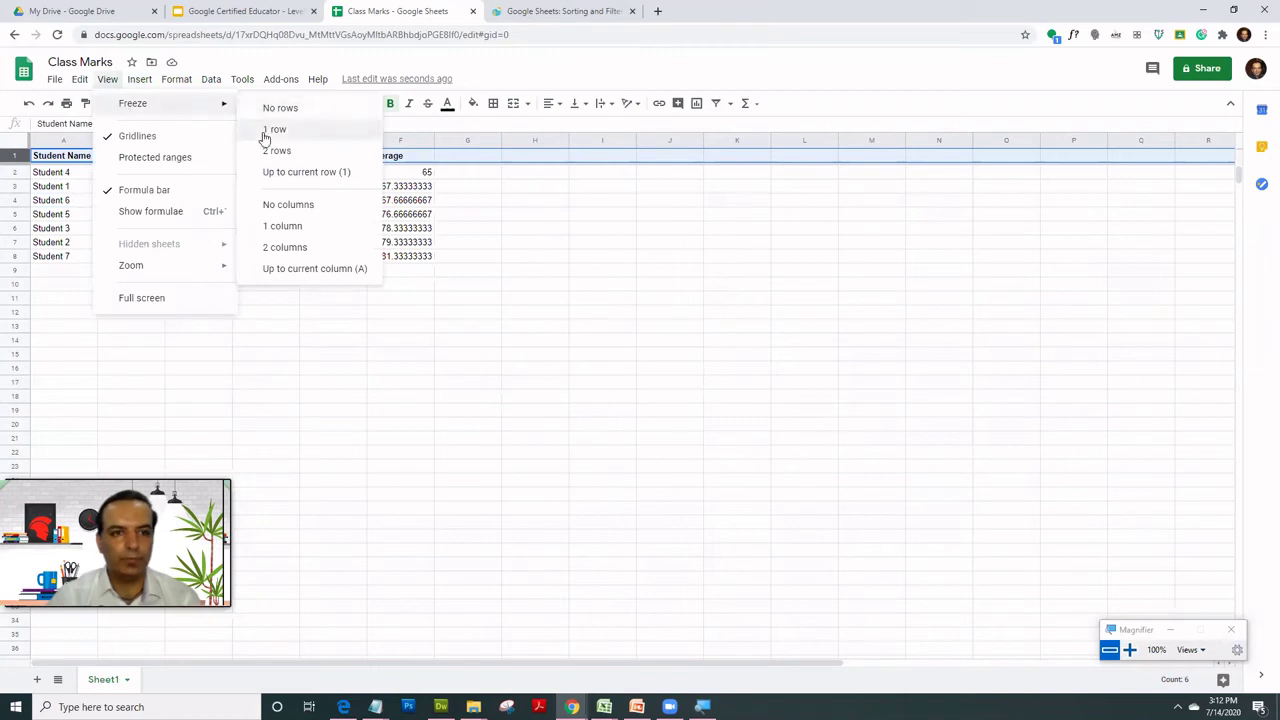
{"action": "left_click", "coordinate": [266, 137]}
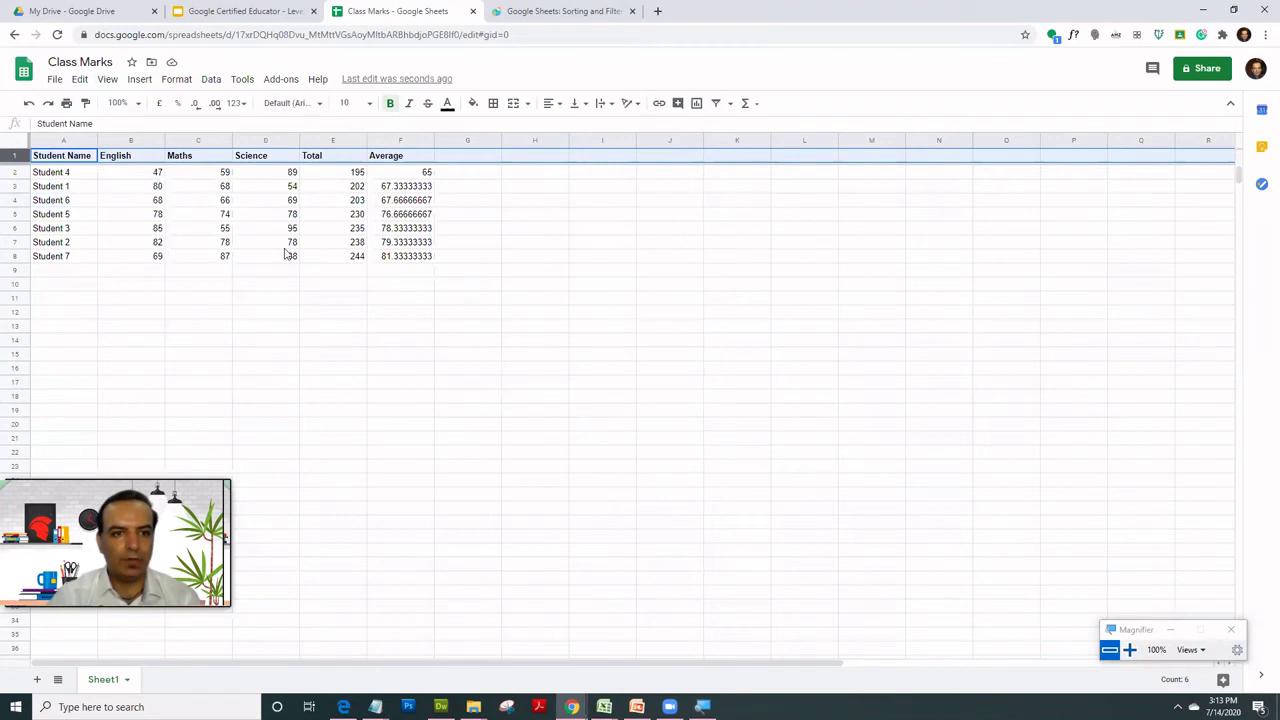
Sort the sheet by the Total column in ascending order (A → Z) and re-sort it in descending order (Z → A)
{"action": "left_click", "coordinate": [333, 175]}
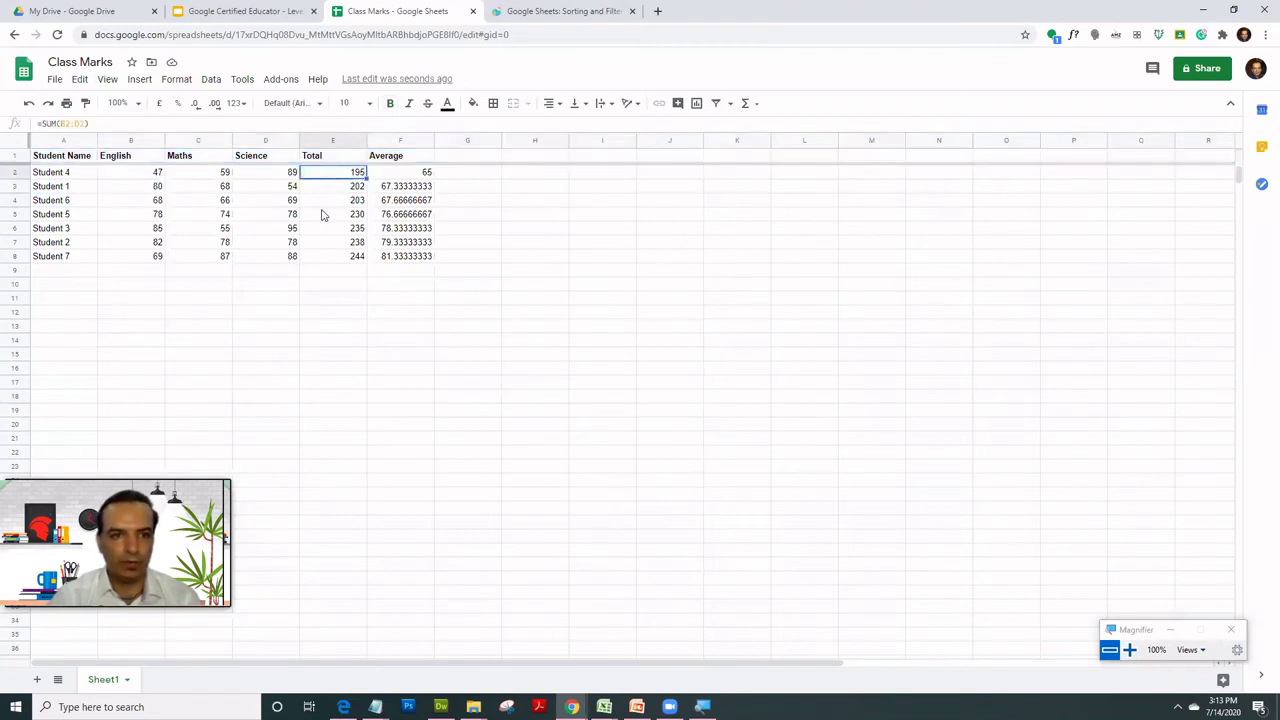
{"action": "left_click", "coordinate": [322, 214]}
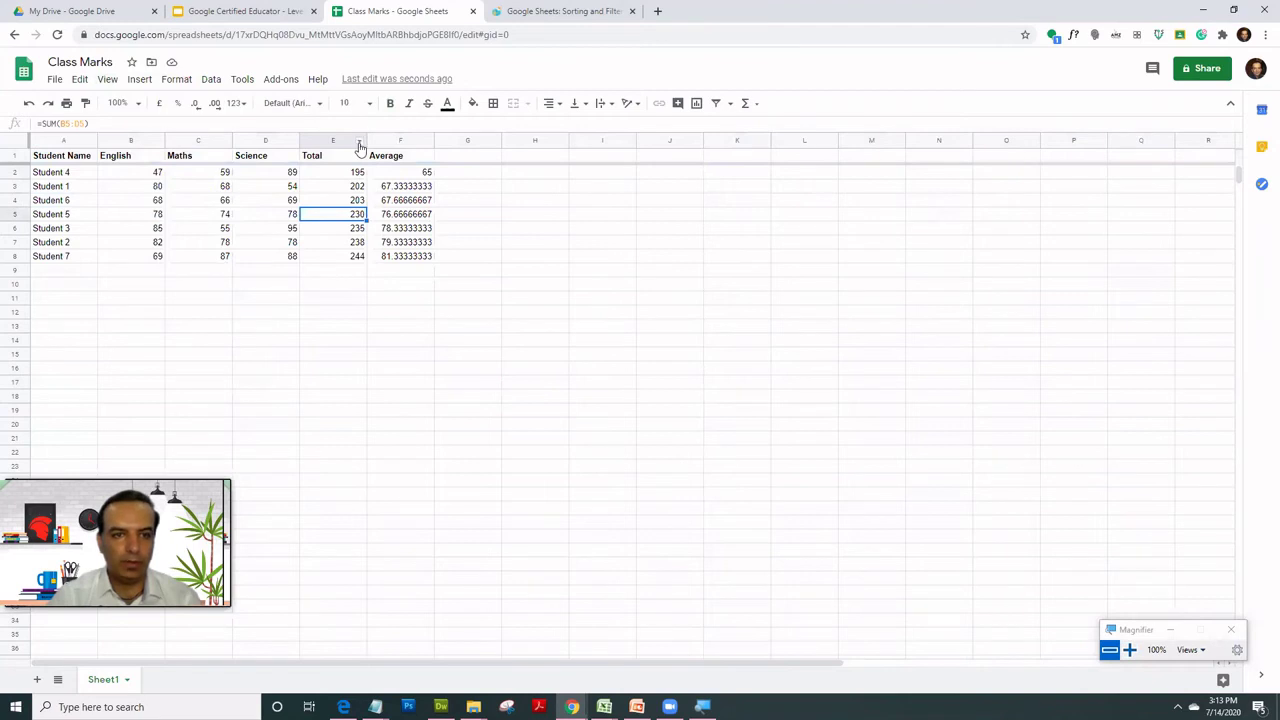
{"action": "left_click", "coordinate": [360, 147]}
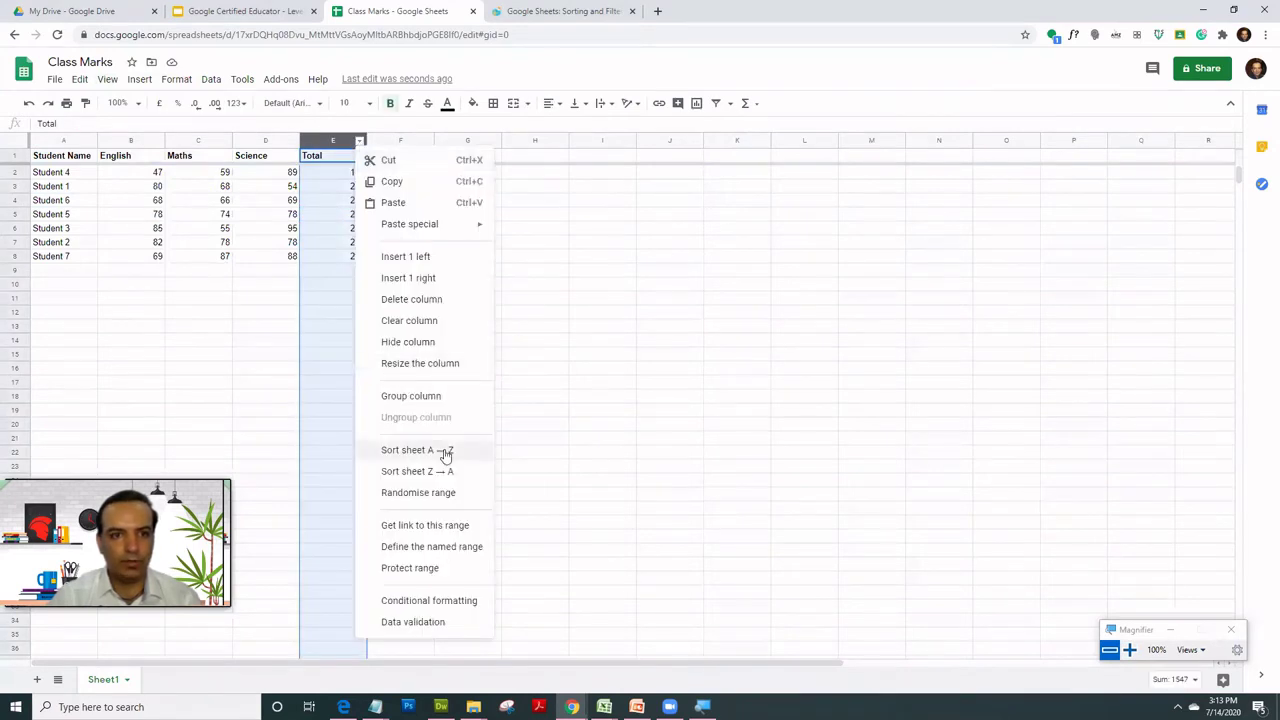
{"action": "left_click", "coordinate": [444, 451]}
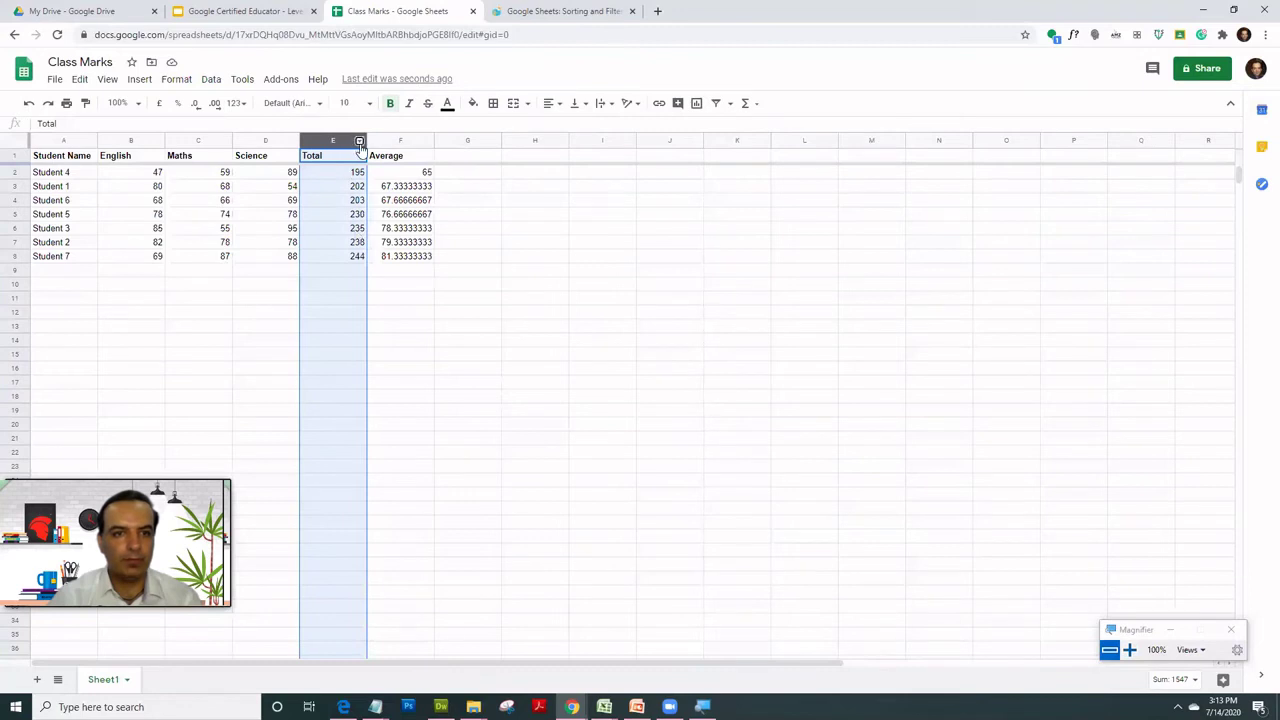
{"action": "left_click", "coordinate": [360, 140]}
{"action": "left_click", "coordinate": [443, 475]}
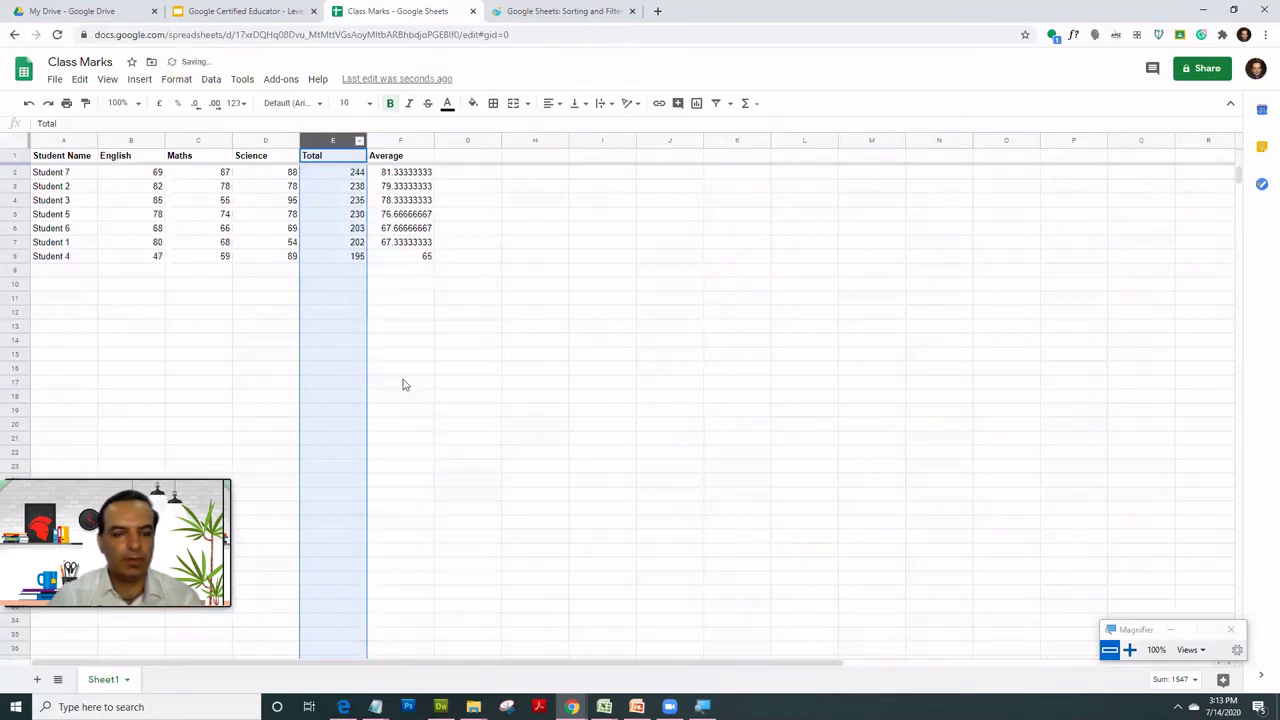
Sort the sheet by the Average column from largest to smallest (Z → A)
{"action": "left_click", "coordinate": [397, 172]}
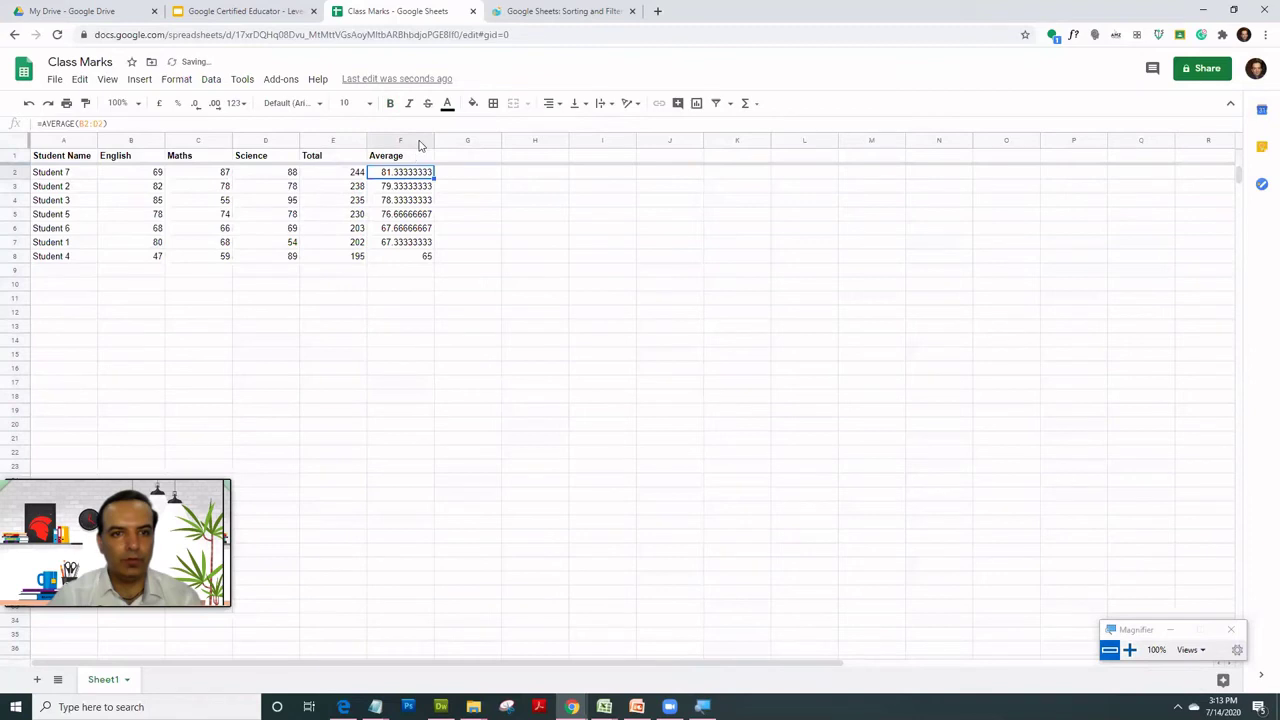
{"action": "left_click", "coordinate": [427, 140]}
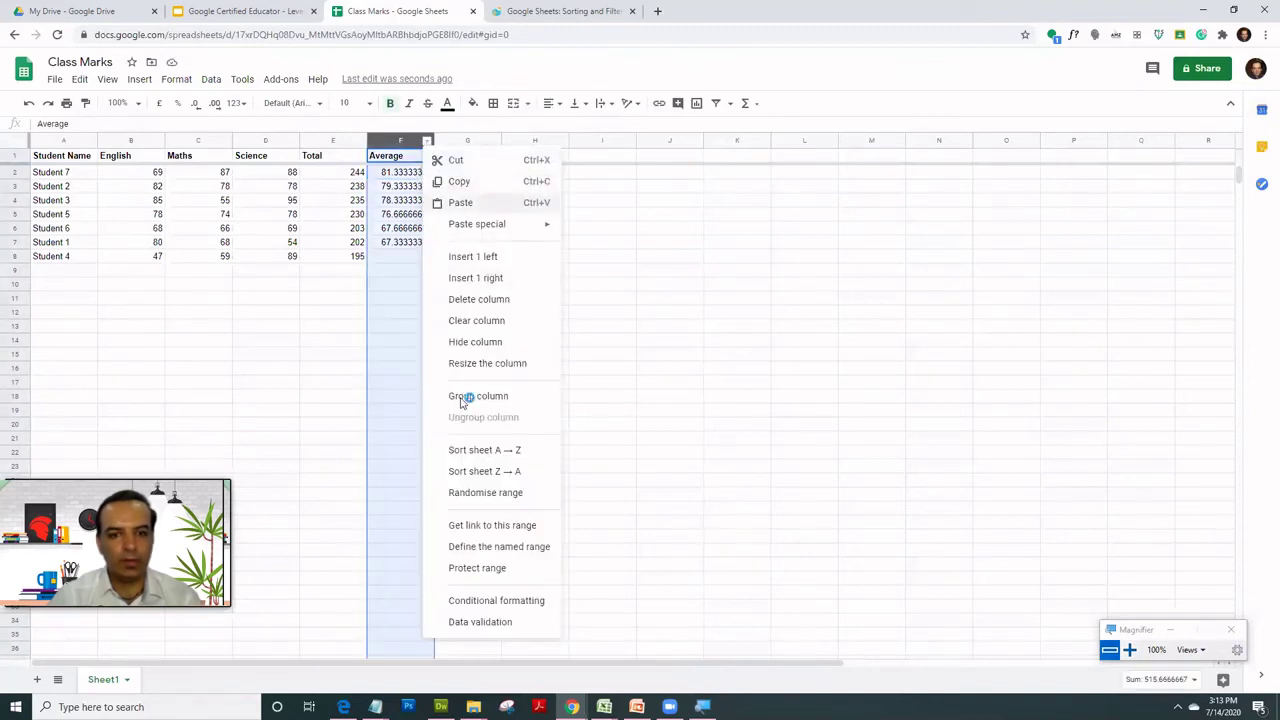
{"action": "left_click", "coordinate": [478, 478]}
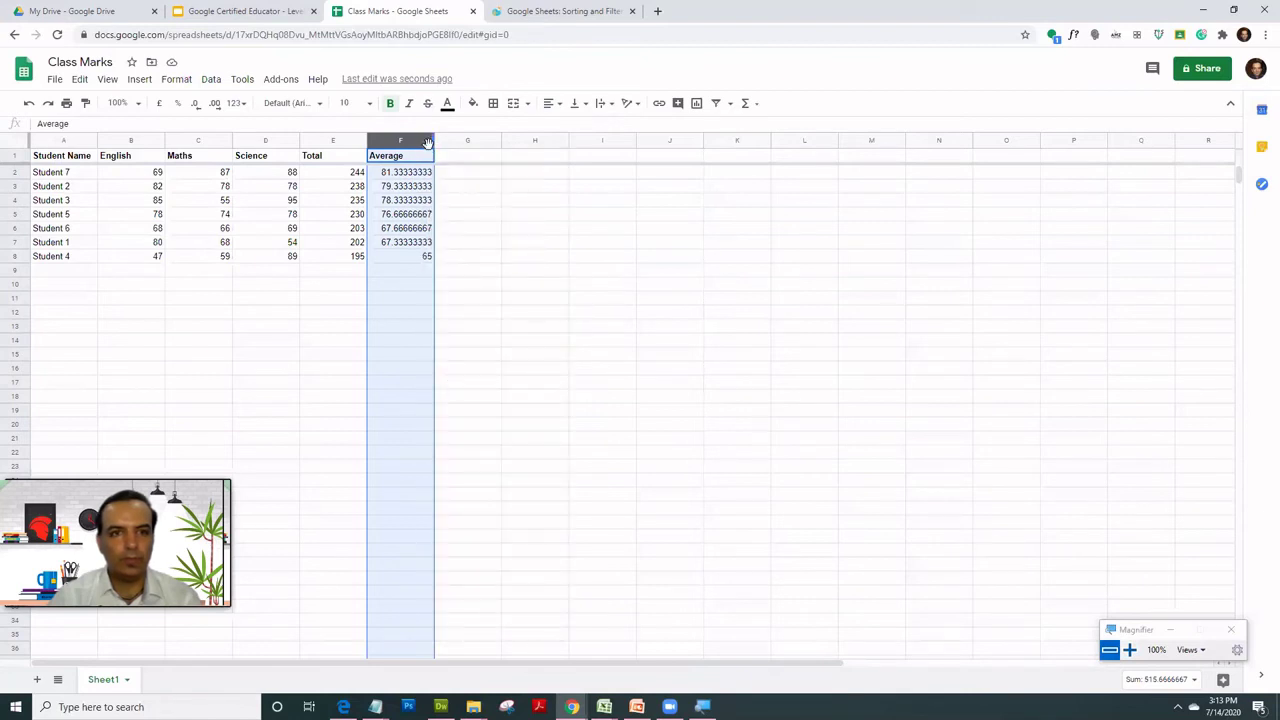
Sort the sheet by the Average column from smallest to largest (A → Z)
{"action": "left_click", "coordinate": [428, 143]}
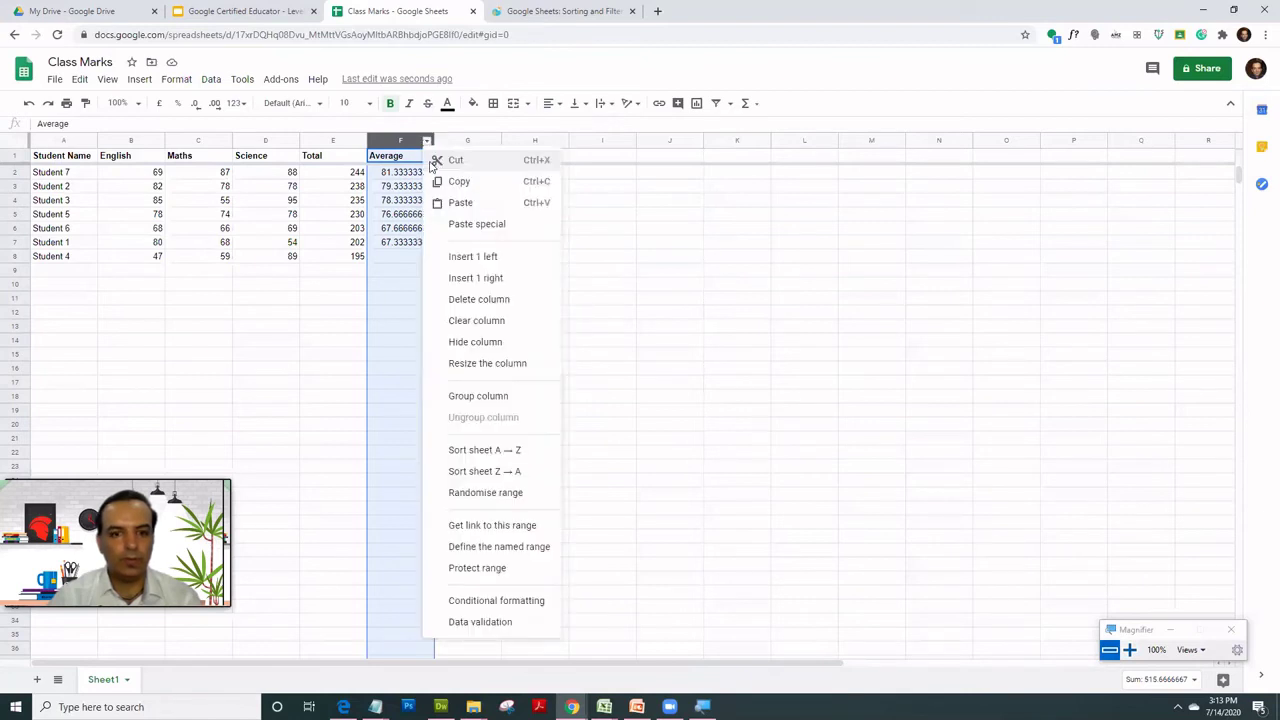
{"action": "left_click", "coordinate": [481, 450]}
{"action": "left_click", "coordinate": [414, 356]}
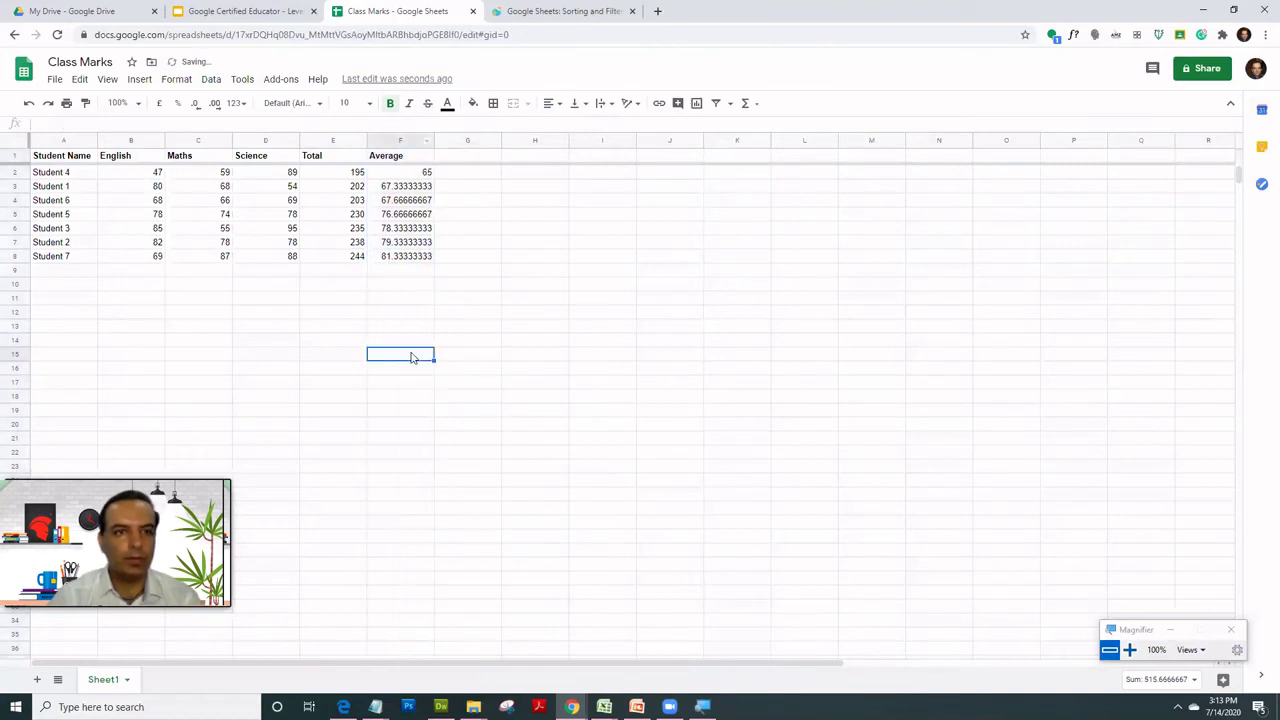
Review the "Sort the Average - Largest to Smallest" task in the Module 2 - Sheets slide
{"action": "left_click", "coordinate": [287, 10]}
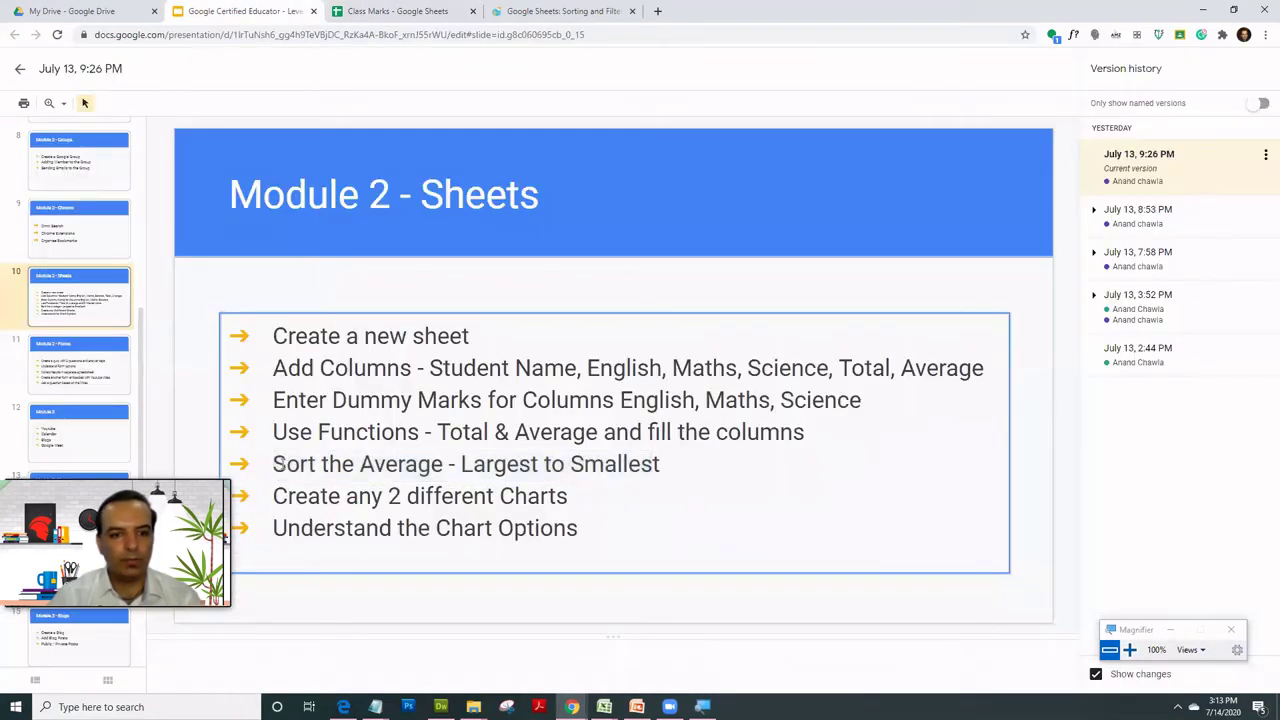
{"action": "left_click_drag", "start_coordinate": [272, 465], "coordinate": [668, 470]}
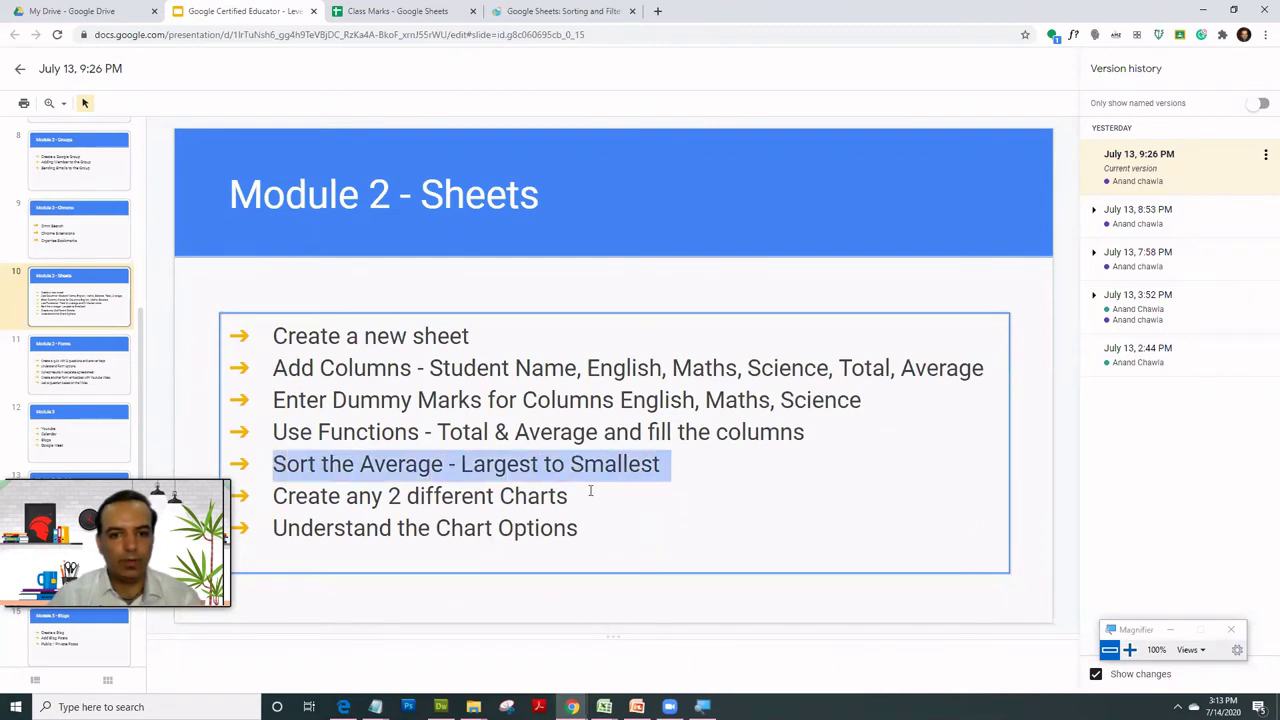
Review the "Create any 2 different Charts" task in the slide and return to the Class Marks sheet
{"action": "left_click_drag", "start_coordinate": [590, 490], "coordinate": [276, 504]}
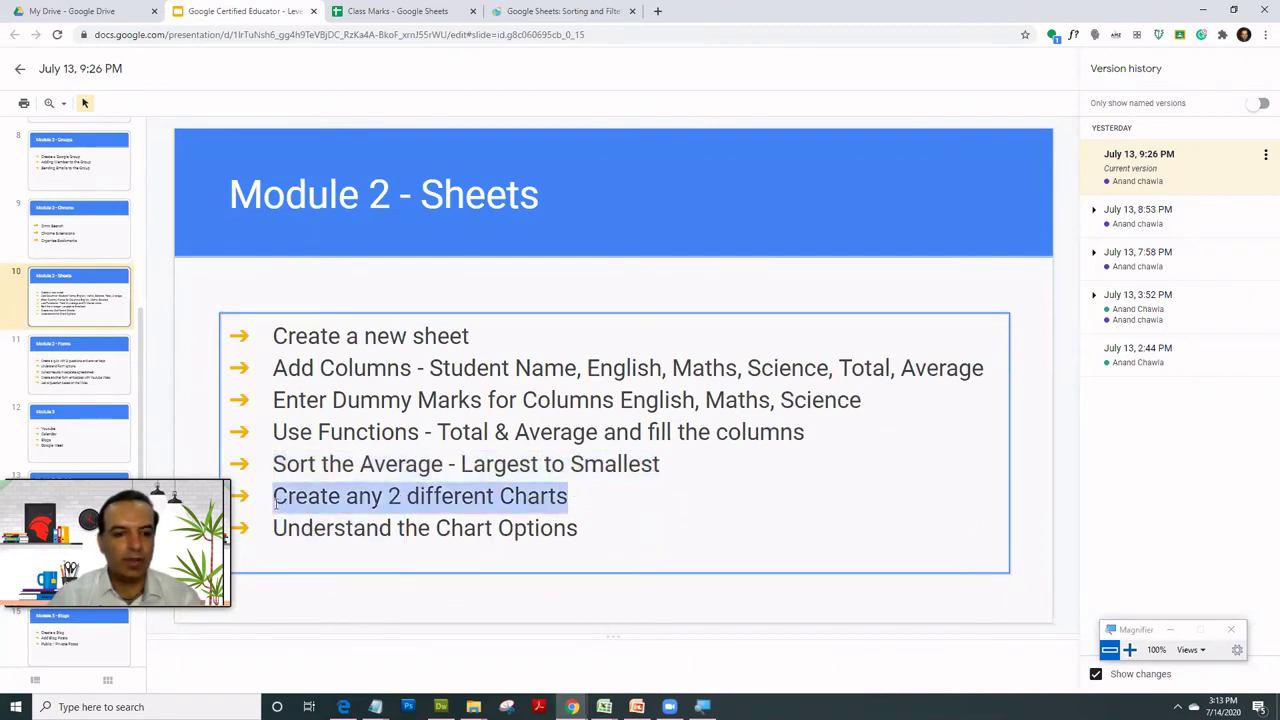
{"action": "left_click", "coordinate": [322, 529]}
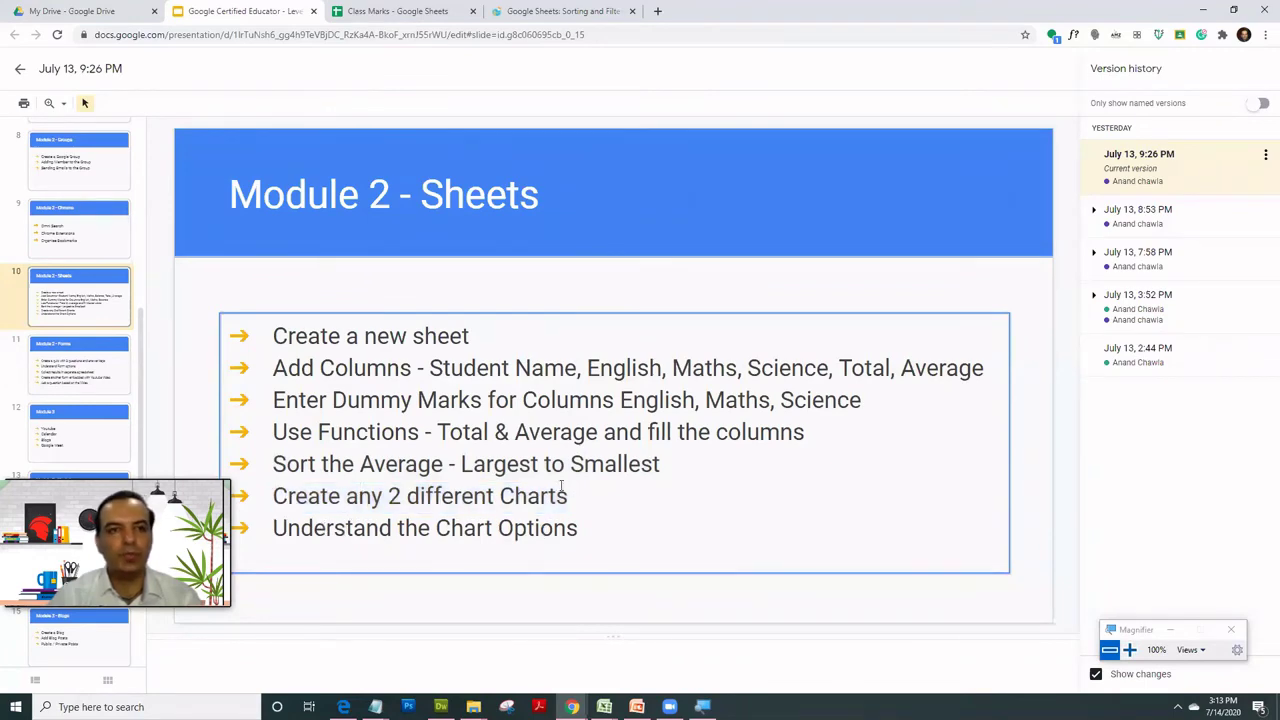
{"action": "left_click", "coordinate": [418, 12]}
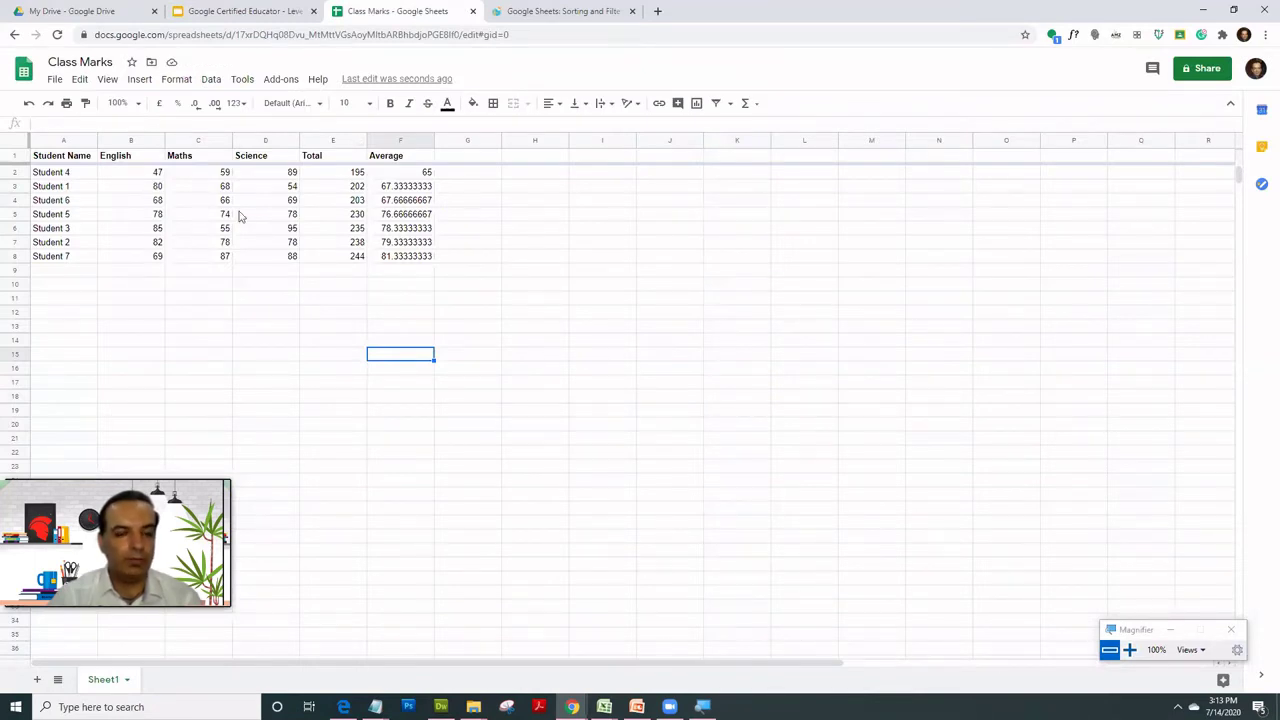
Insert a stacked column chart from the full marks table A1:F8, including the headings
{"action": "left_click", "coordinate": [196, 205]}
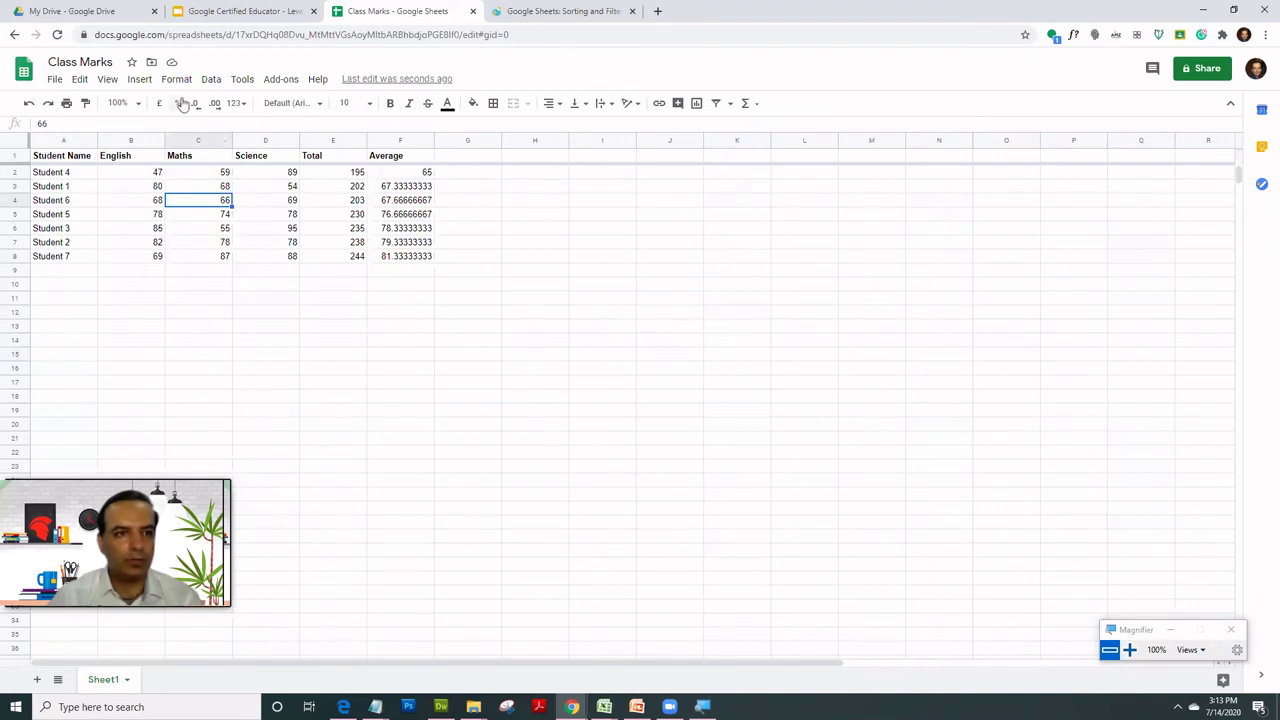
{"action": "left_click_drag", "start_coordinate": [57, 160], "coordinate": [406, 266]}
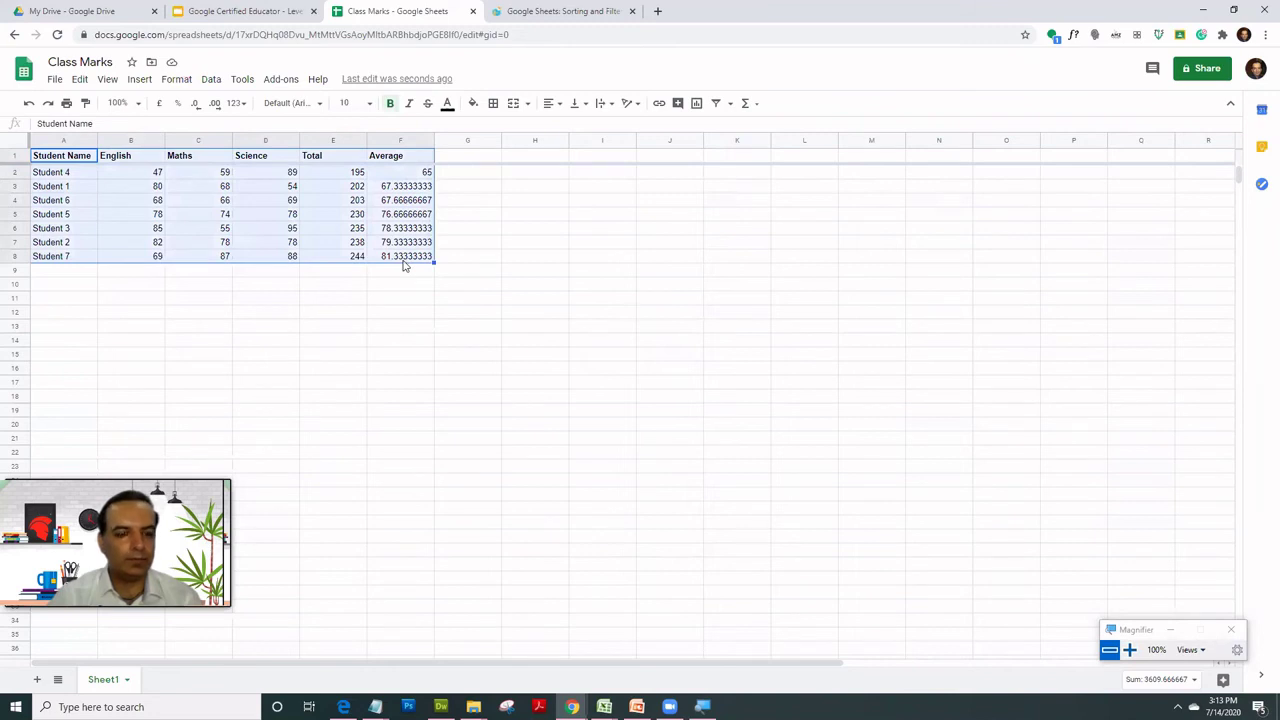
{"action": "left_click", "coordinate": [141, 80]}
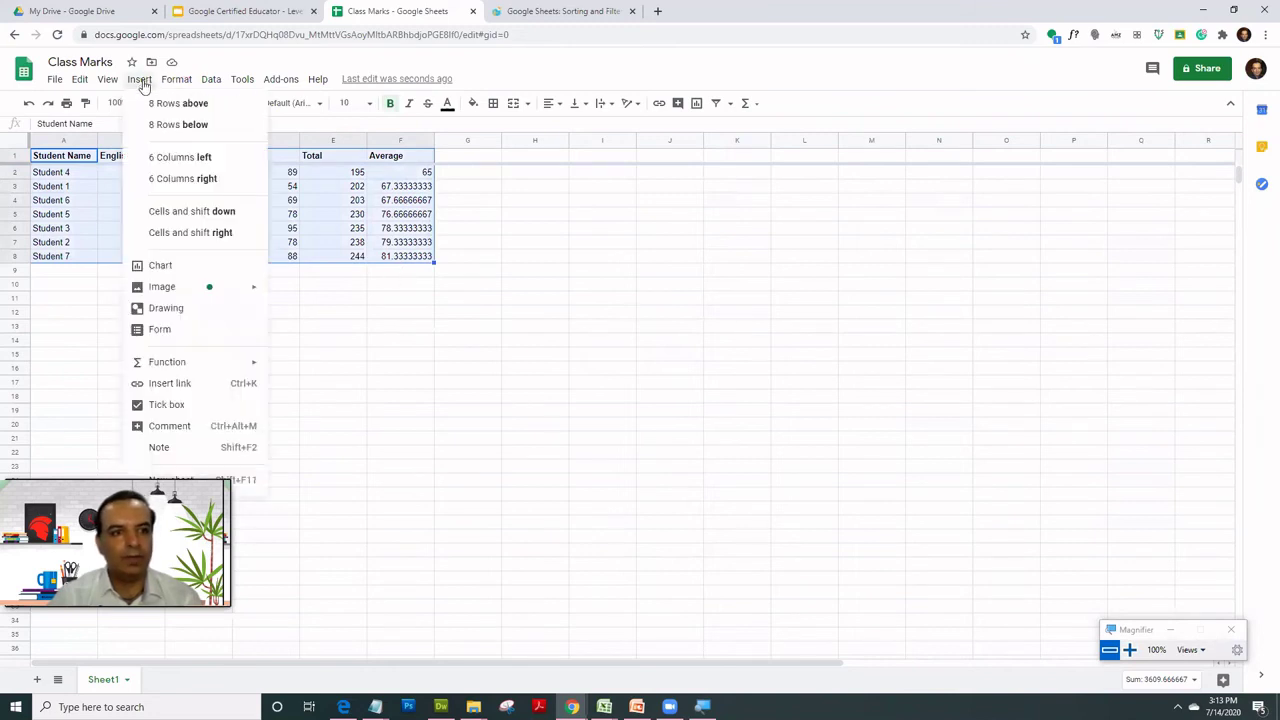
{"action": "left_click", "coordinate": [192, 266]}
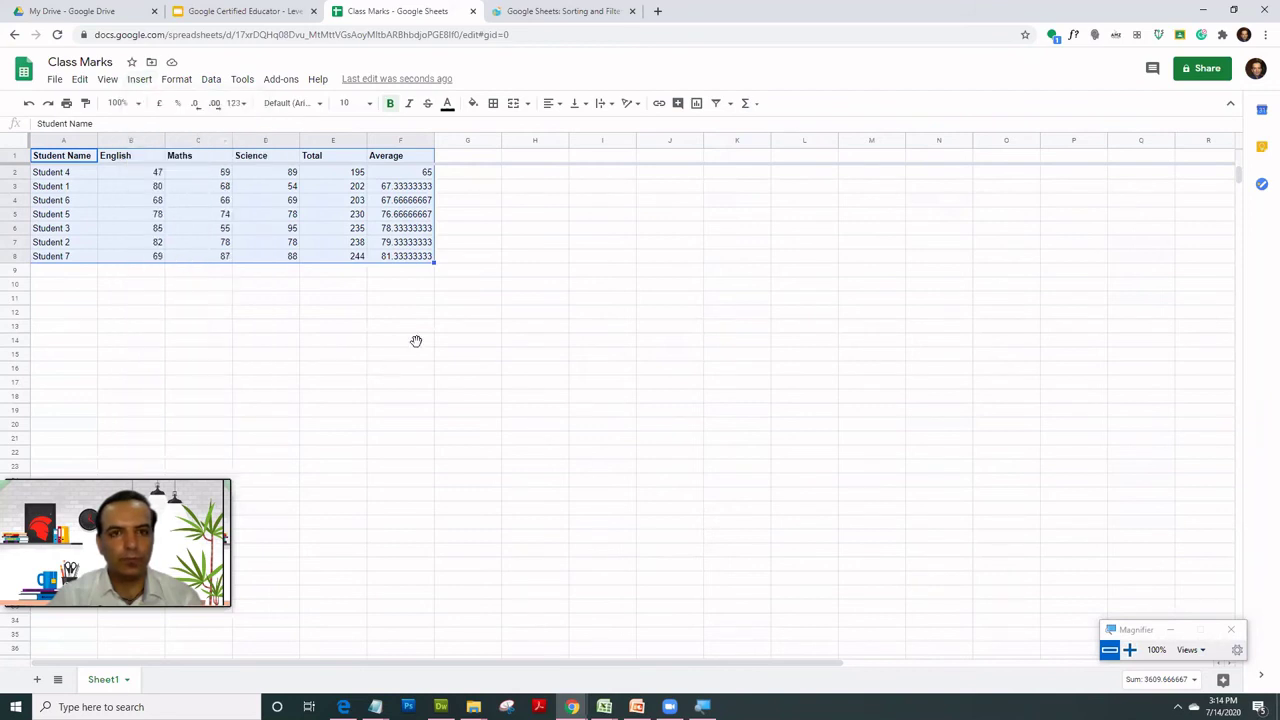
{"action": "left_click", "coordinate": [508, 398]}
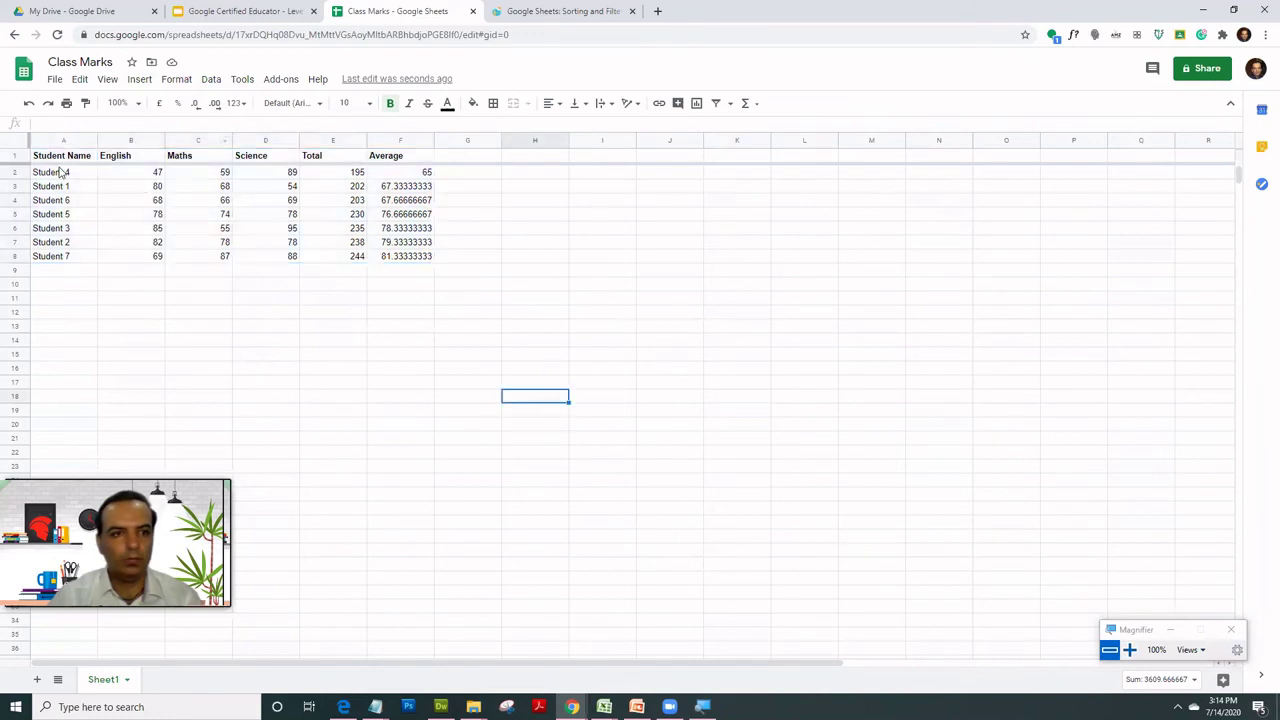
{"action": "left_click", "coordinate": [60, 170]}
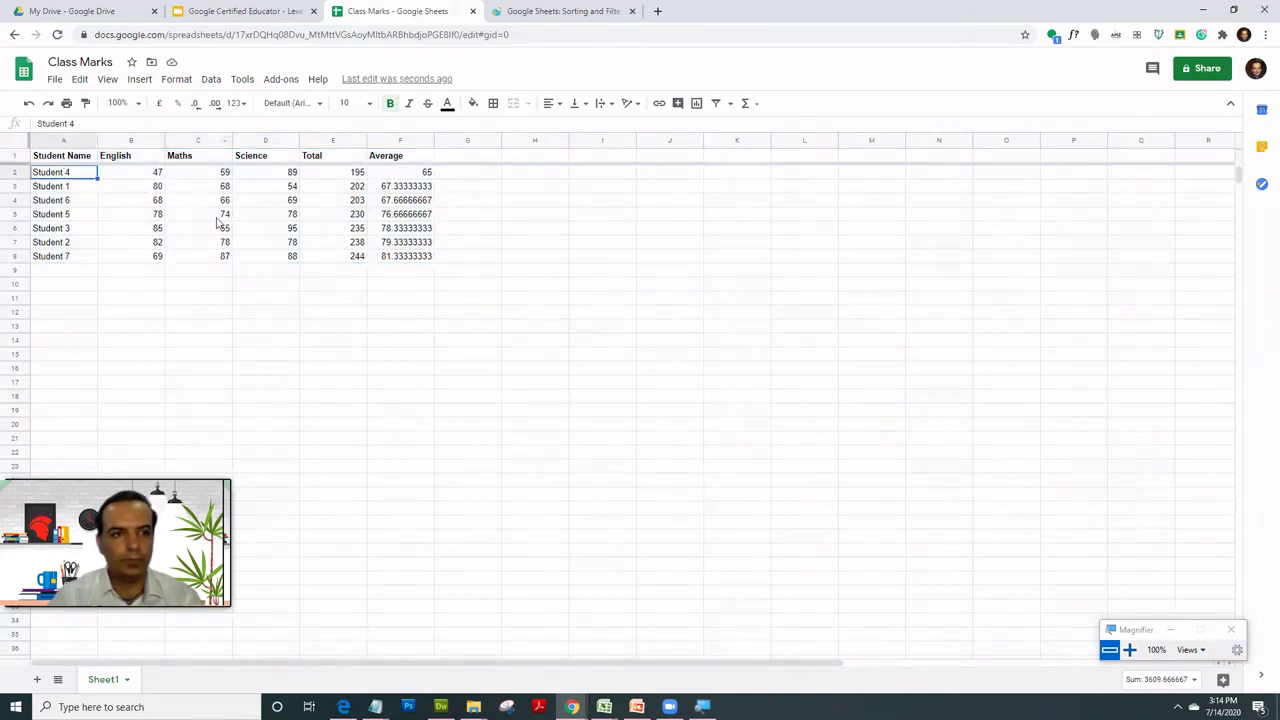
{"action": "key", "text": "ctrl+z"}
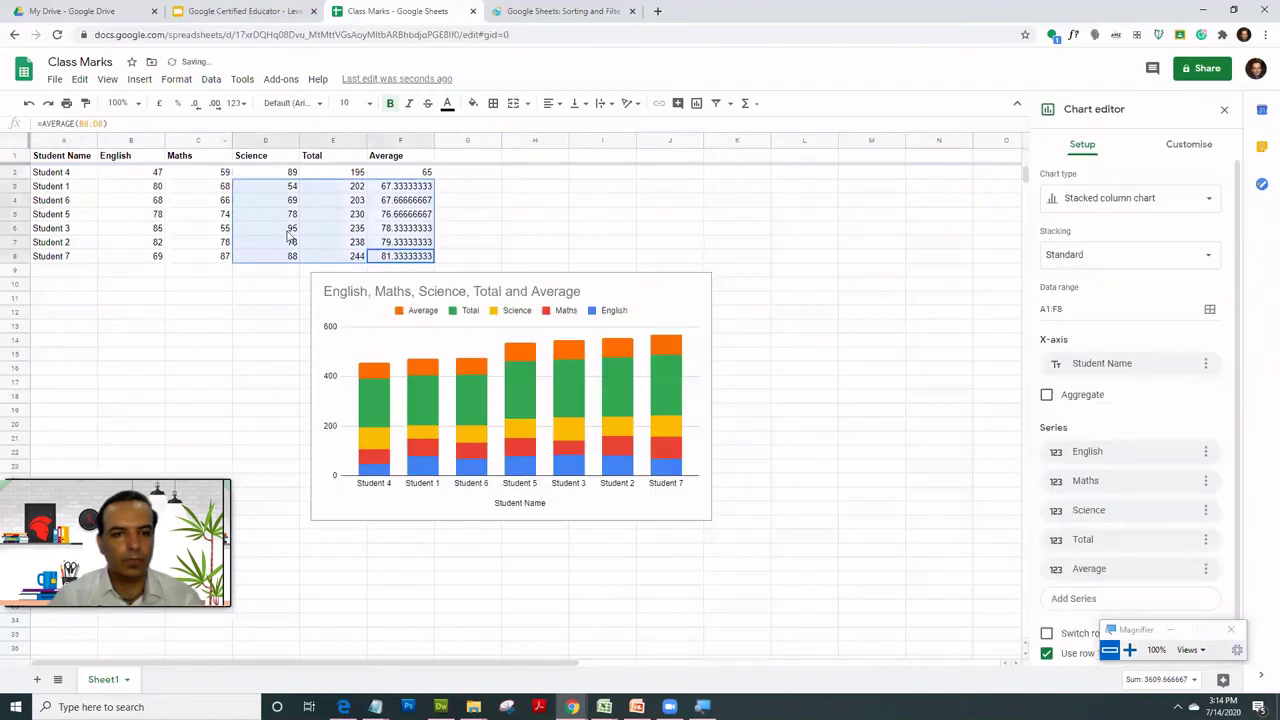
Move the stacked column chart left so it sits directly below the marks table, starting around column B
{"action": "left_click", "coordinate": [528, 291]}
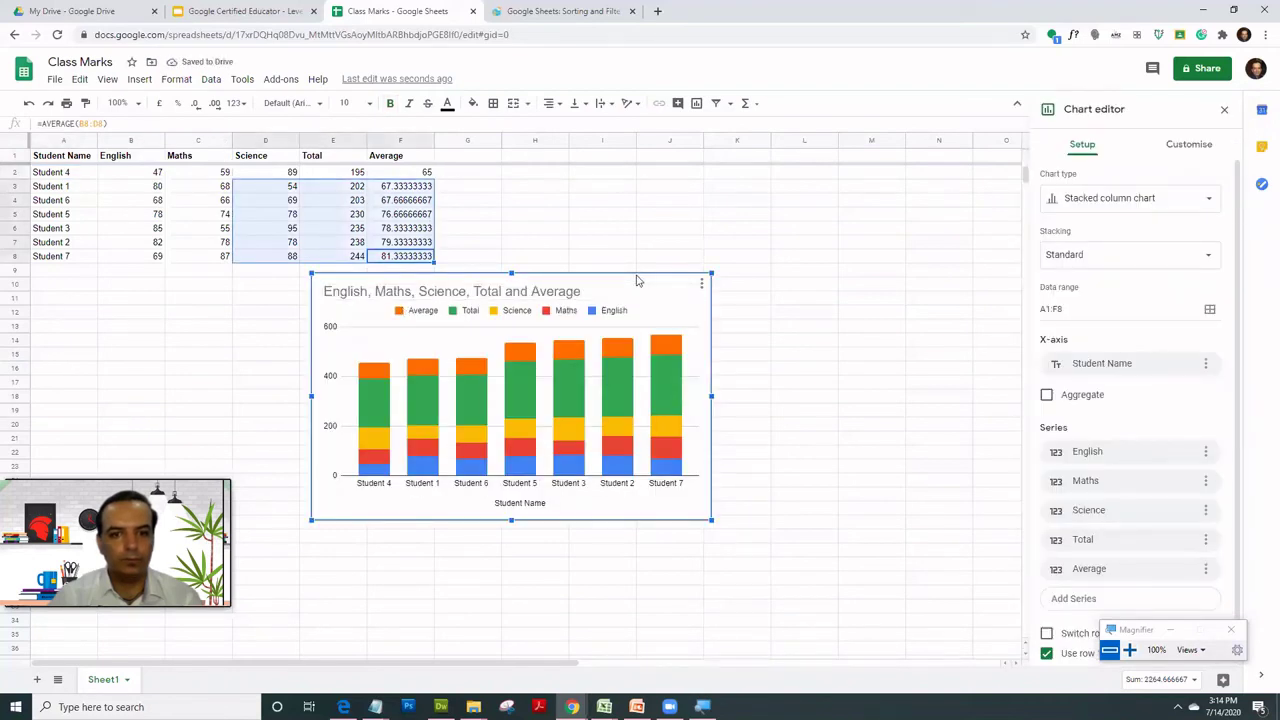
{"action": "left_click_drag", "start_coordinate": [641, 281], "coordinate": [407, 284]}
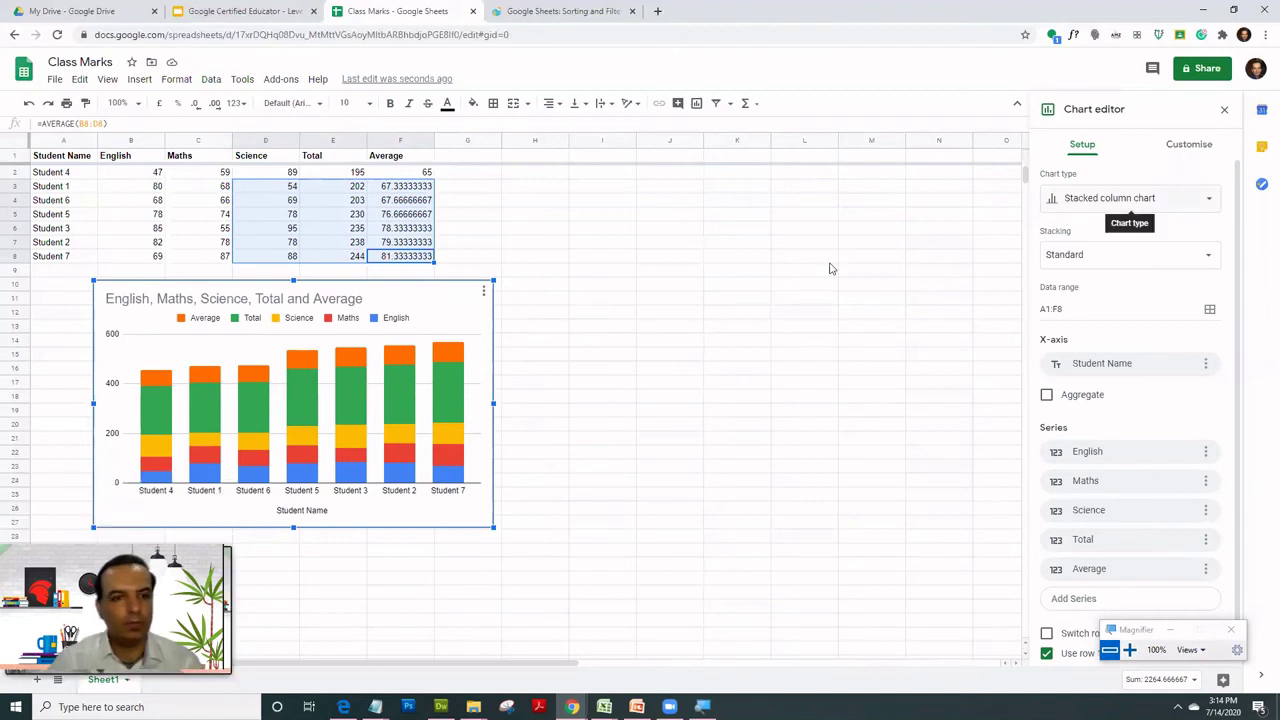
{"action": "left_click", "coordinate": [563, 355]}
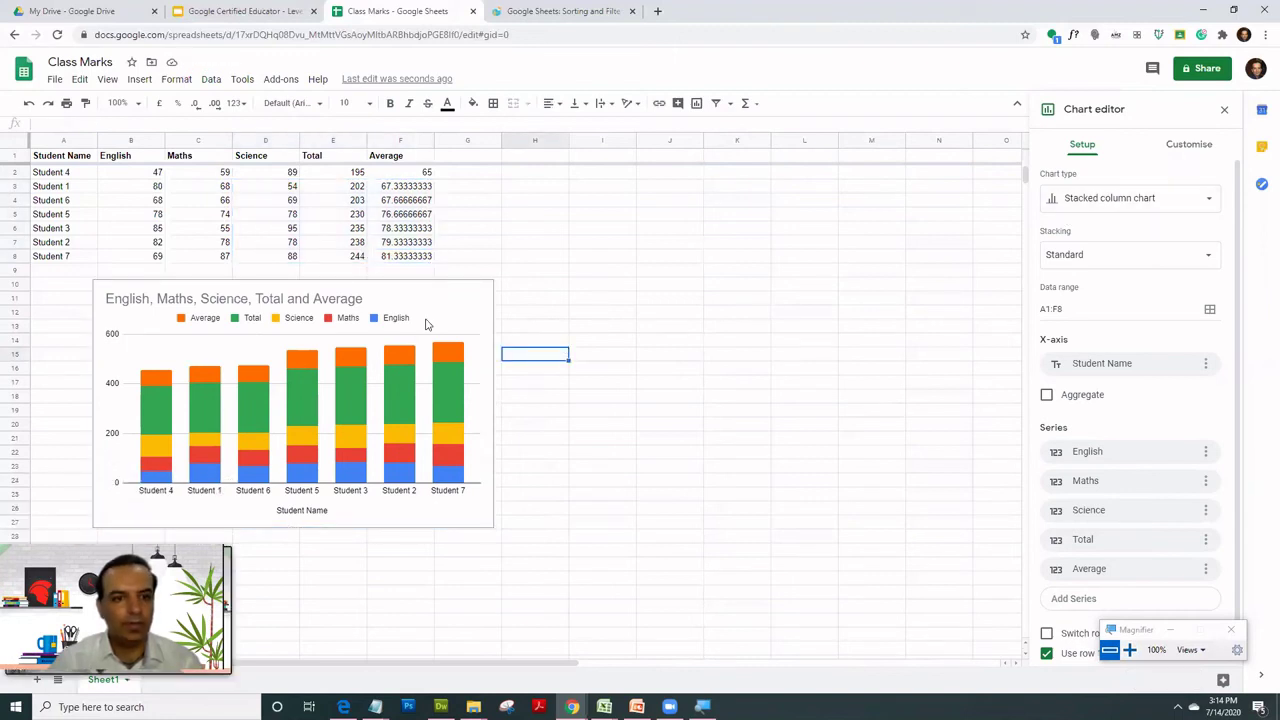
{"action": "left_click", "coordinate": [390, 318]}
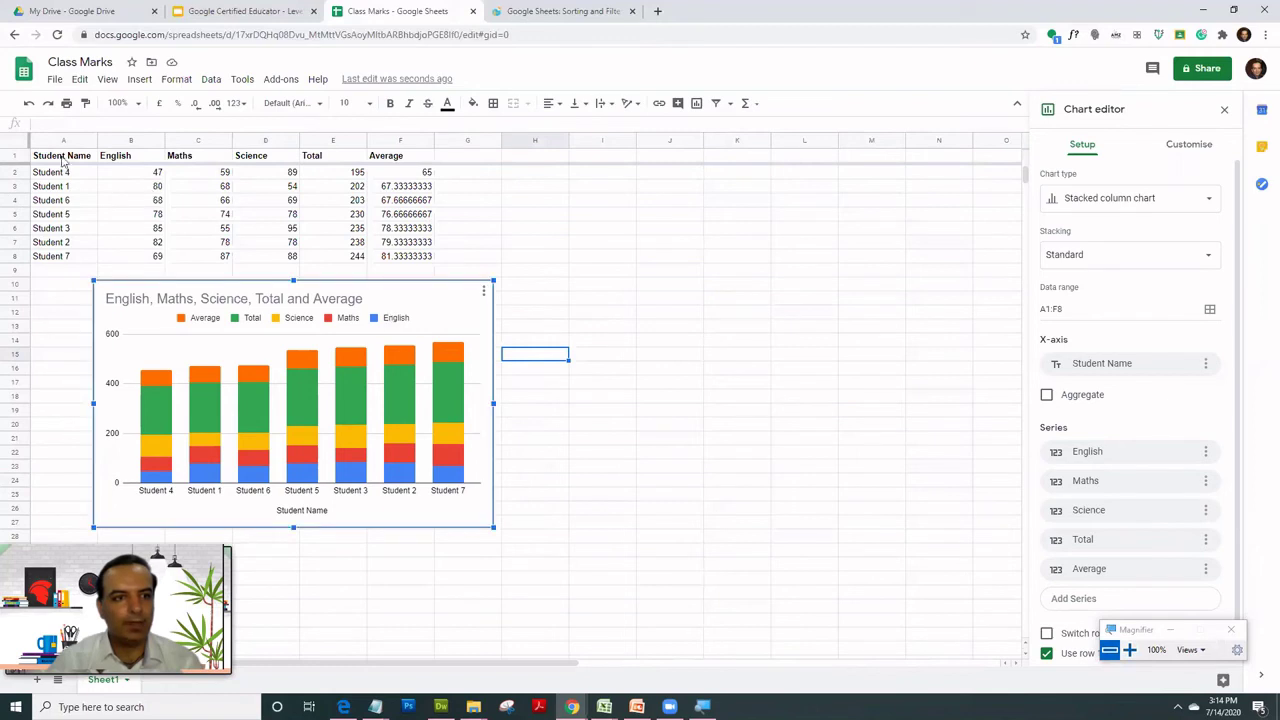
Insert a second chart from A1:F8 and place it beside the first chart, to its right
{"action": "left_click_drag", "start_coordinate": [60, 156], "coordinate": [395, 258]}
{"action": "left_click", "coordinate": [139, 79]}
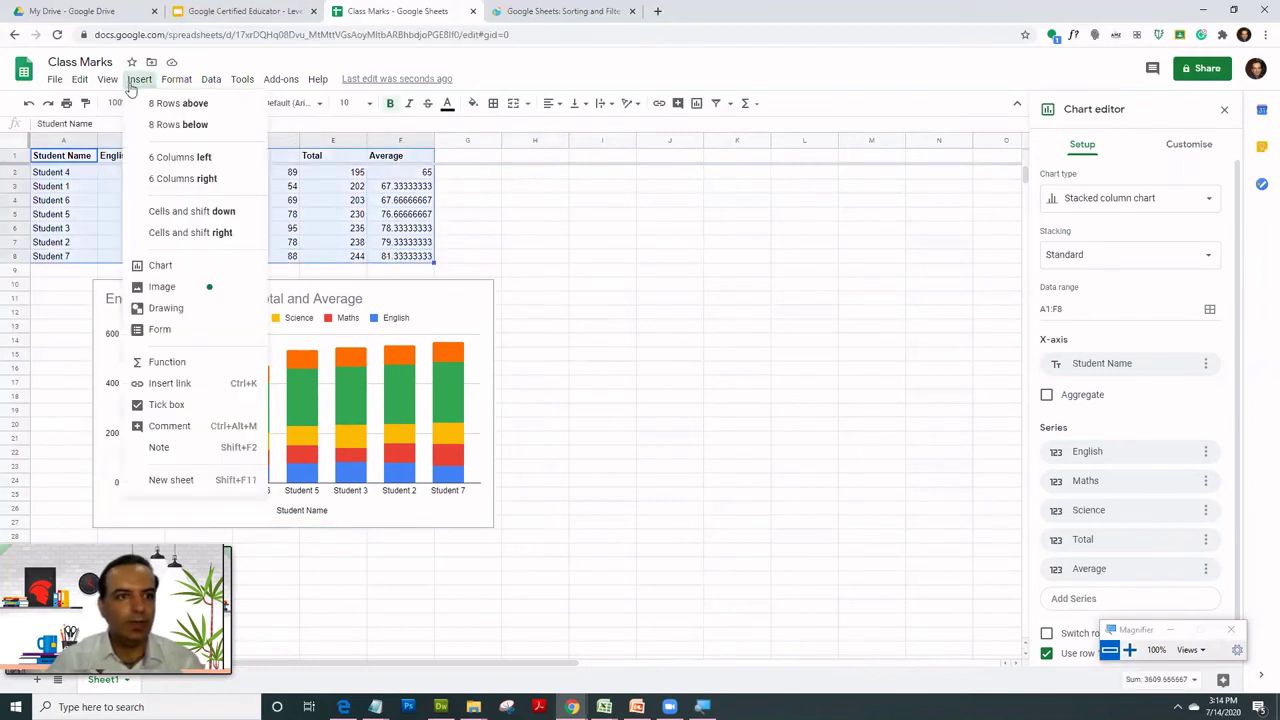
{"action": "left_click", "coordinate": [157, 266]}
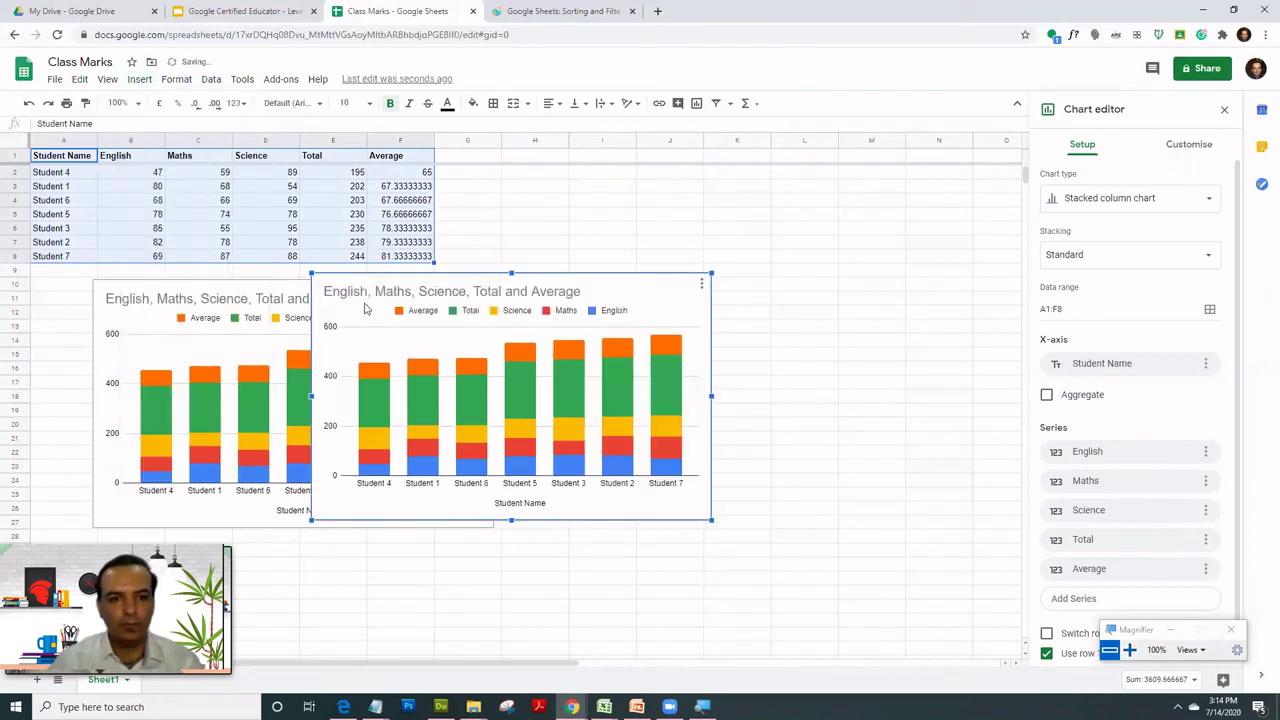
{"action": "left_click_drag", "start_coordinate": [345, 285], "coordinate": [577, 296]}
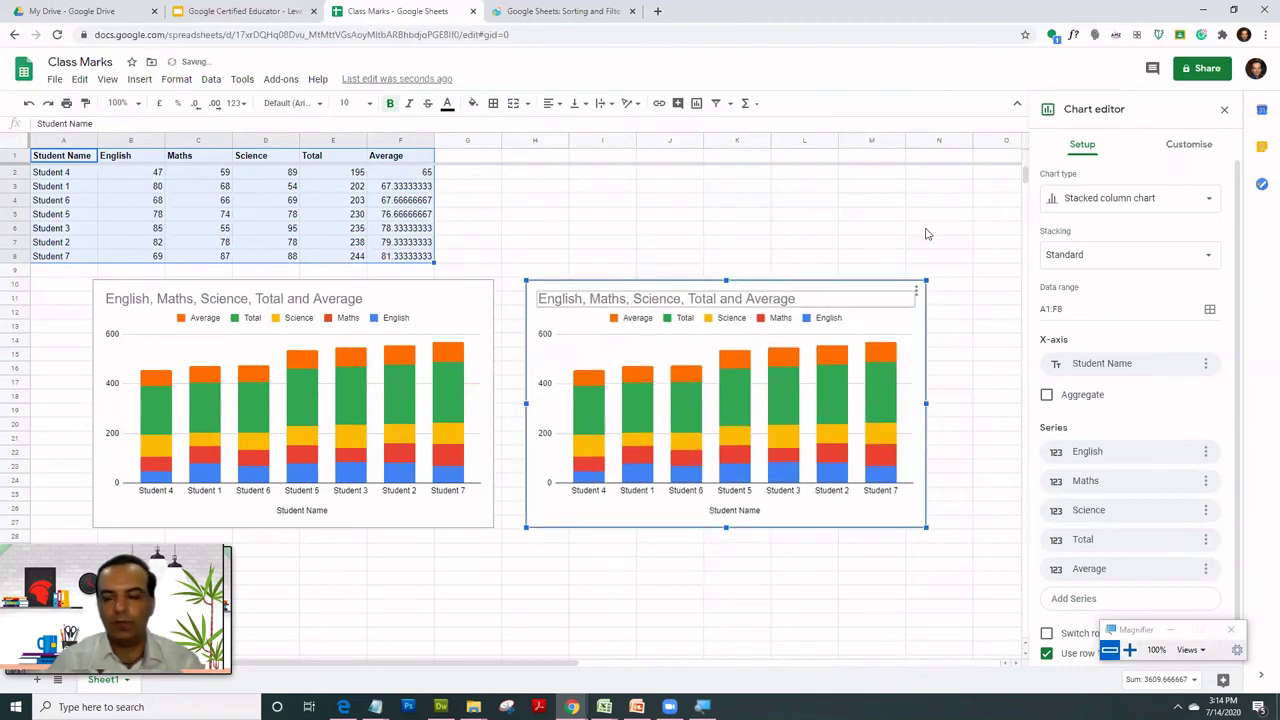
Change the second chart's type to the suggested unstacked Column chart
{"action": "left_click", "coordinate": [1124, 205]}
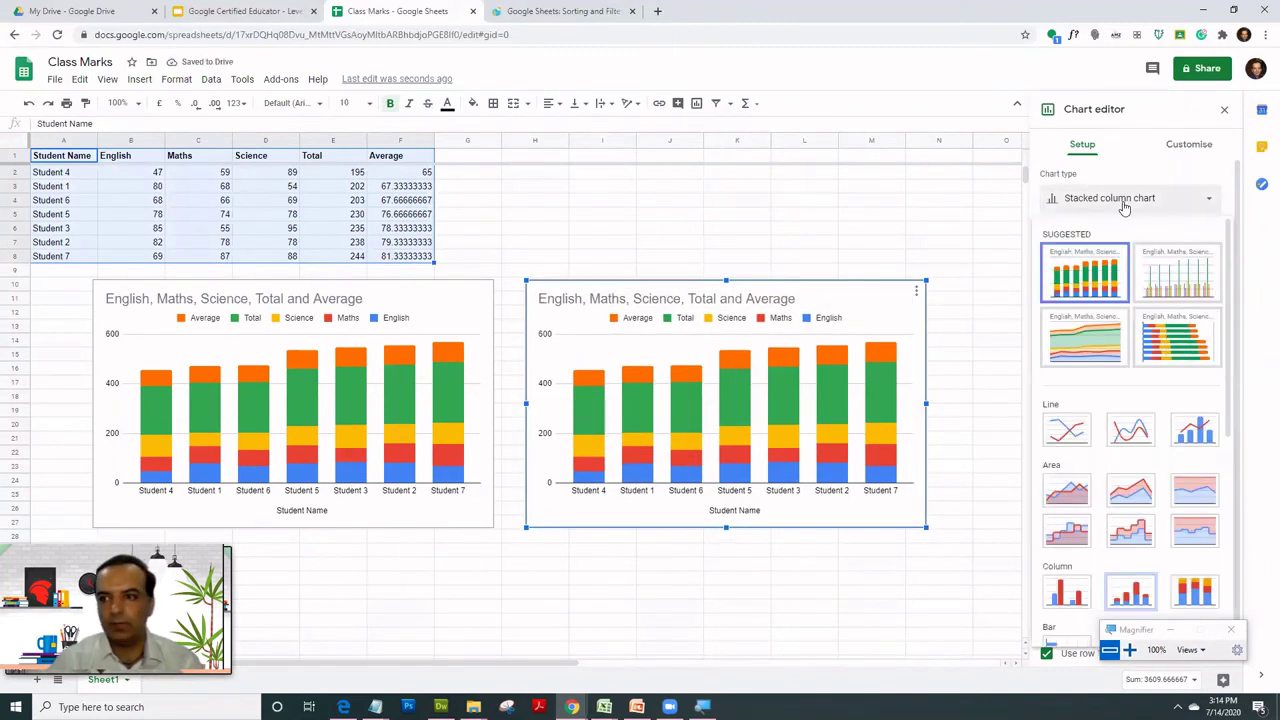
{"action": "left_click", "coordinate": [1163, 278]}
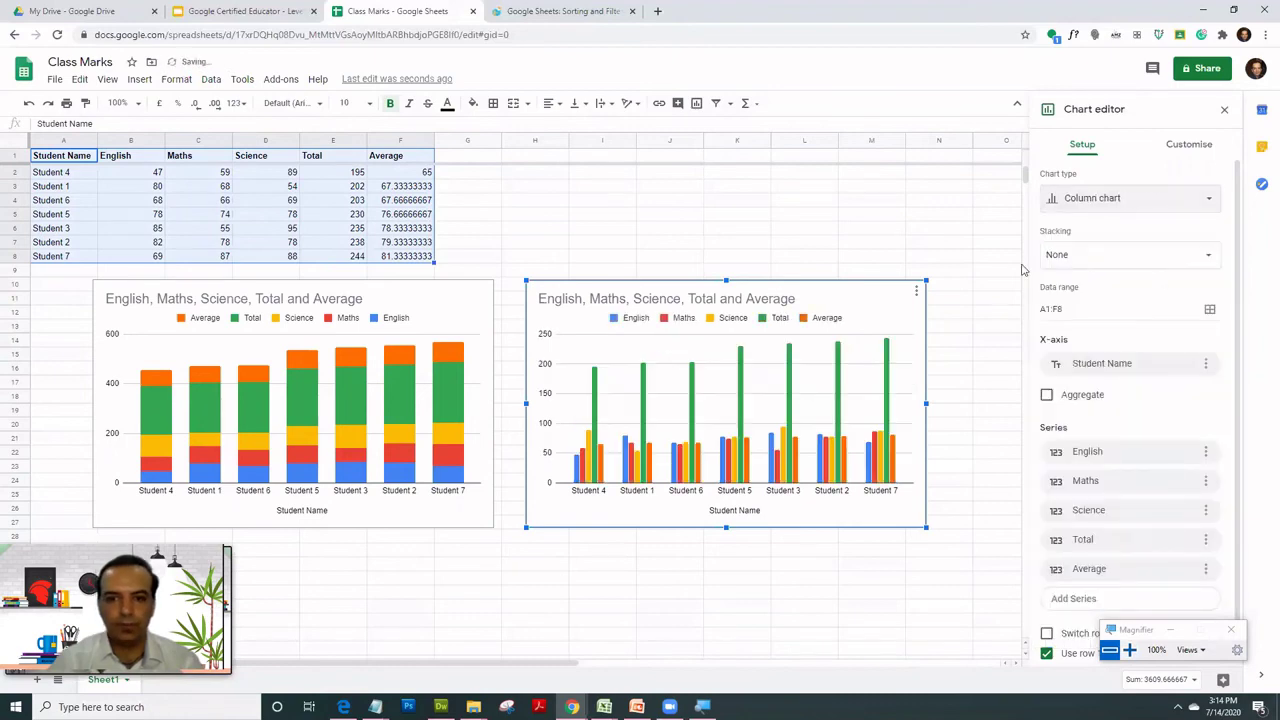
{"action": "left_click", "coordinate": [923, 230]}
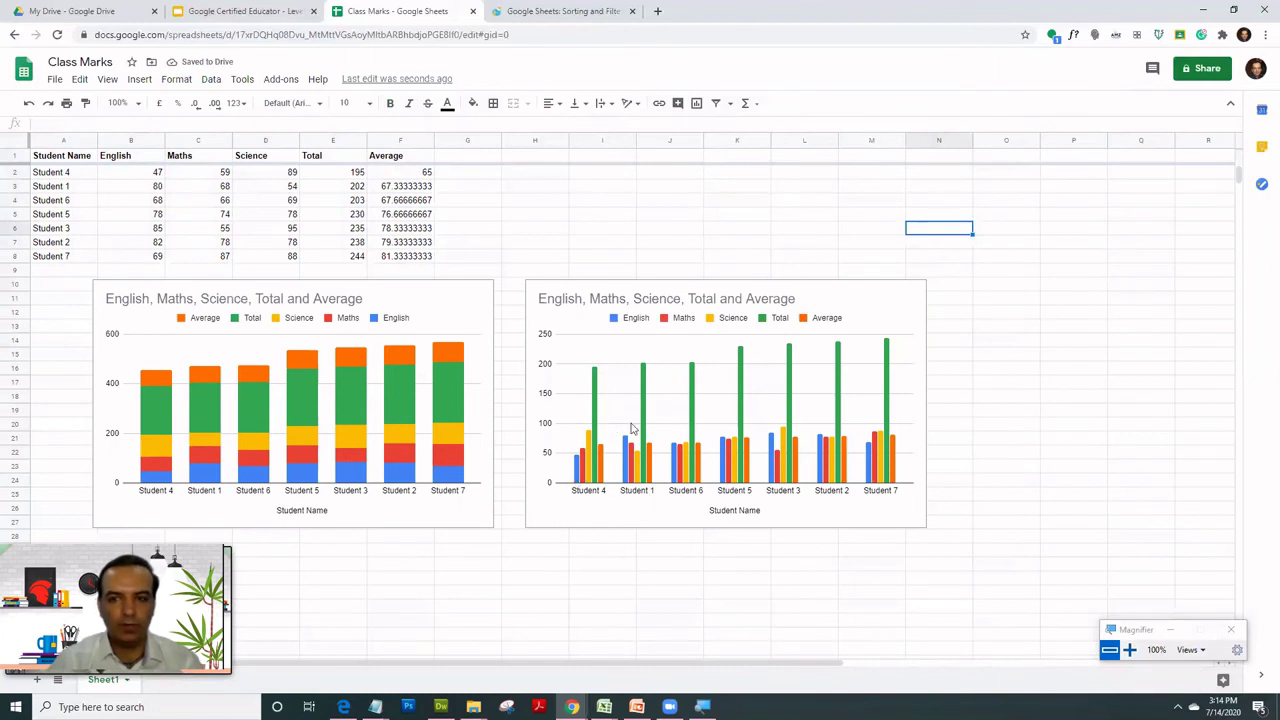
{"action": "left_click", "coordinate": [476, 512]}
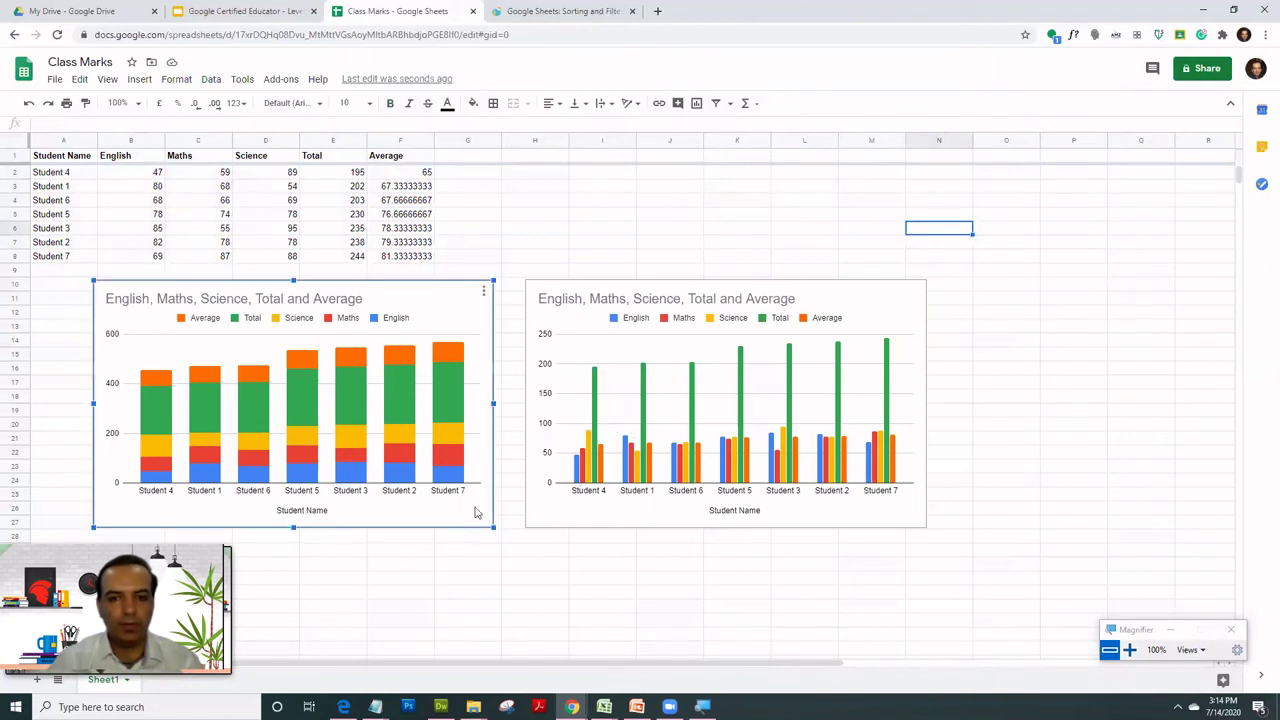
{"action": "left_click", "coordinate": [845, 301]}
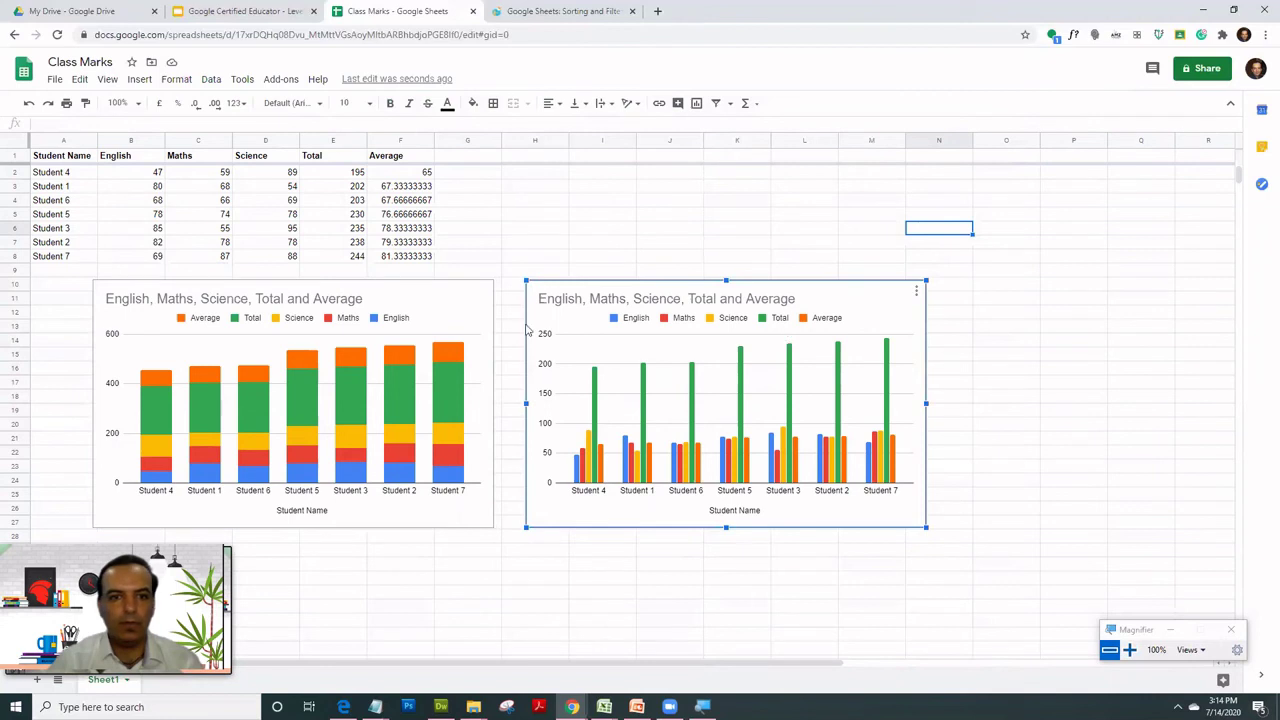
{"action": "left_click", "coordinate": [412, 362]}
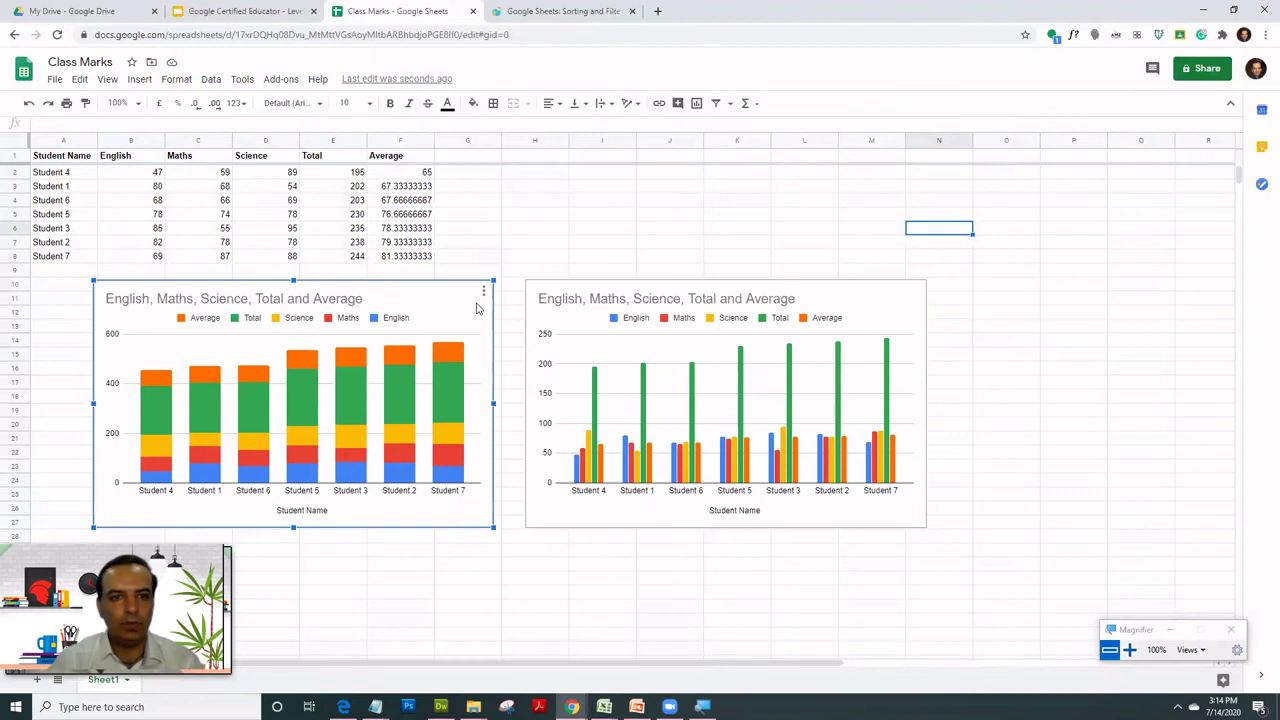
{"action": "left_click", "coordinate": [467, 564]}
Open the stacked column chart for editing and examine its setup and chart style options
{"action": "left_click", "coordinate": [406, 425]}
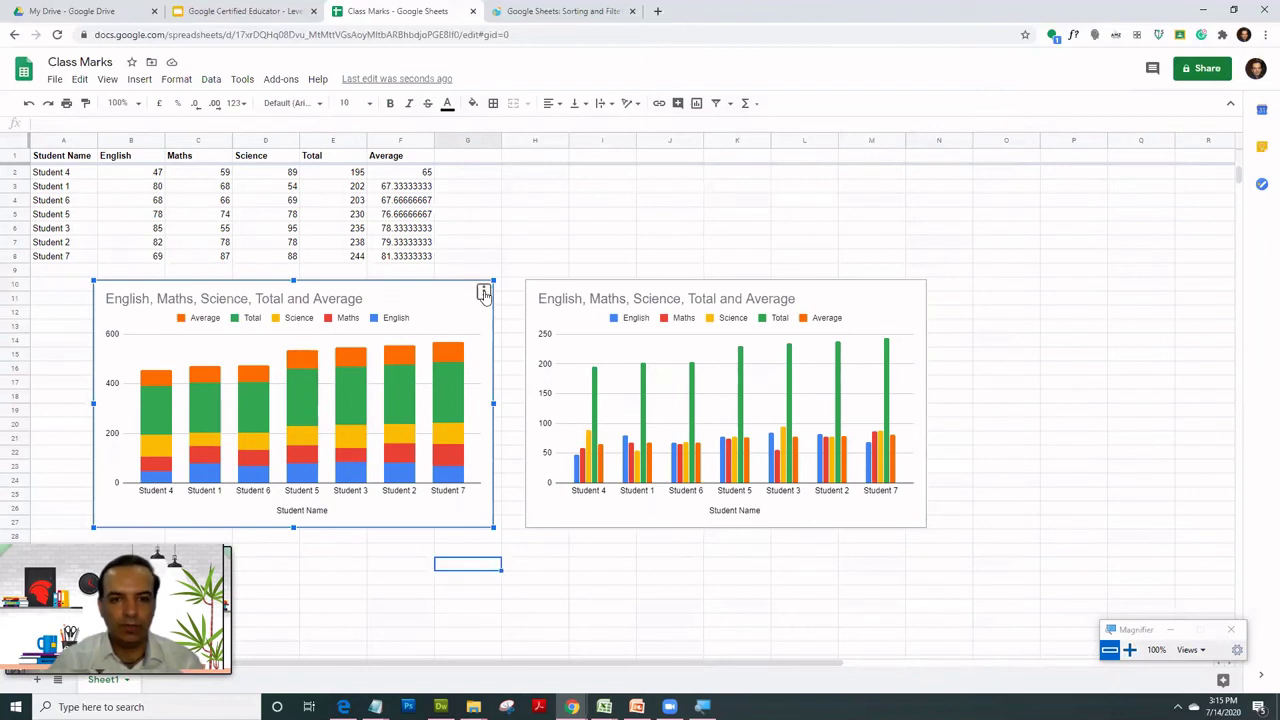
{"action": "left_click", "coordinate": [484, 293]}
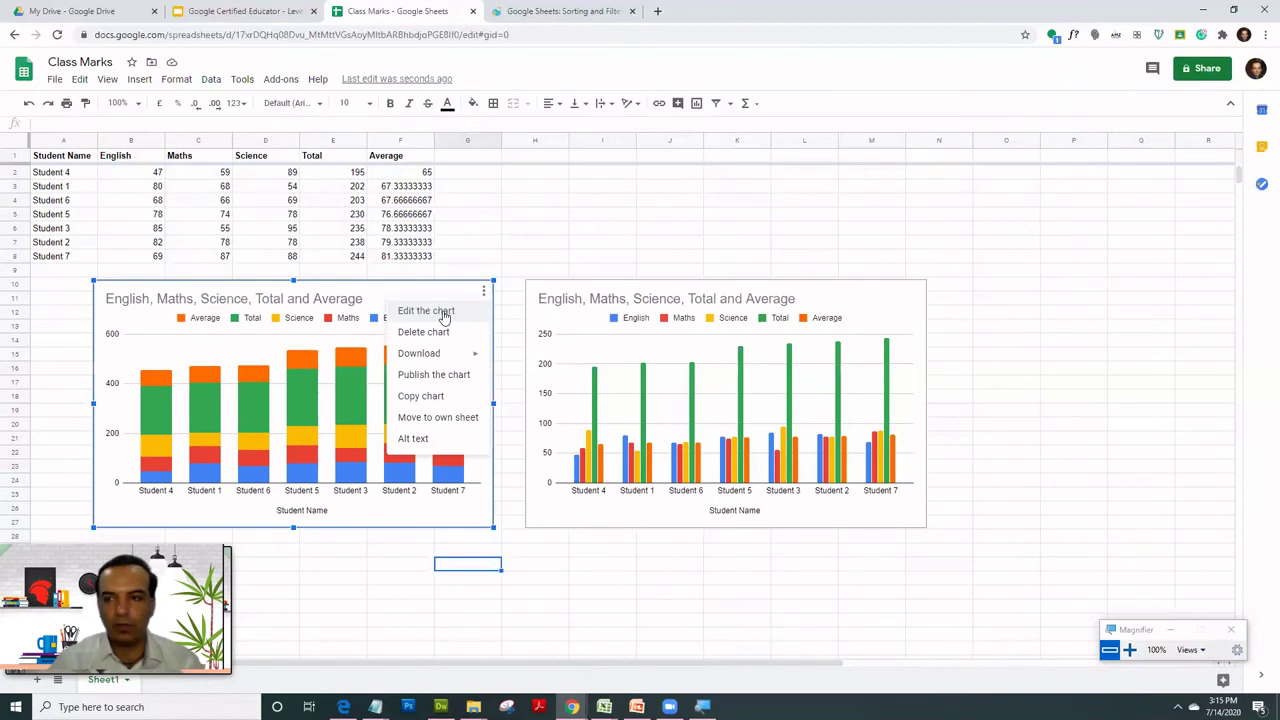
{"action": "left_click", "coordinate": [445, 313]}
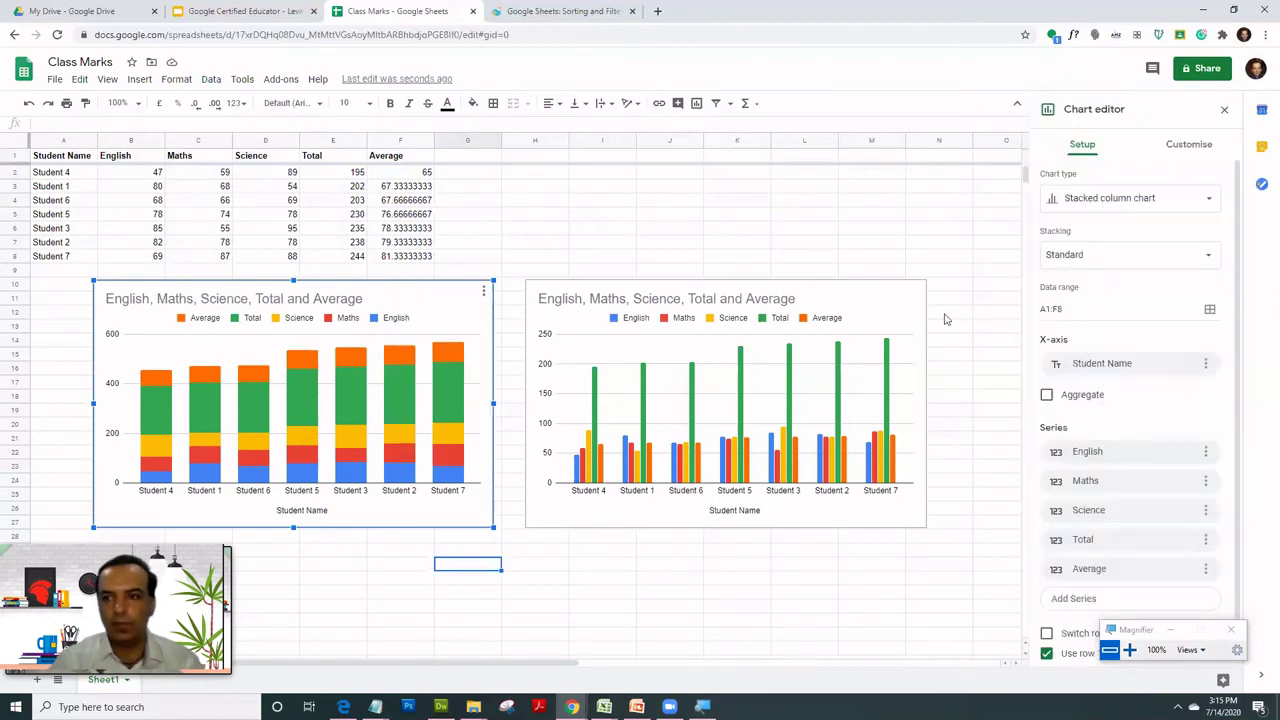
{"action": "scroll", "coordinate": [1088, 262], "scroll_direction": "down", "scroll_amount": 1}
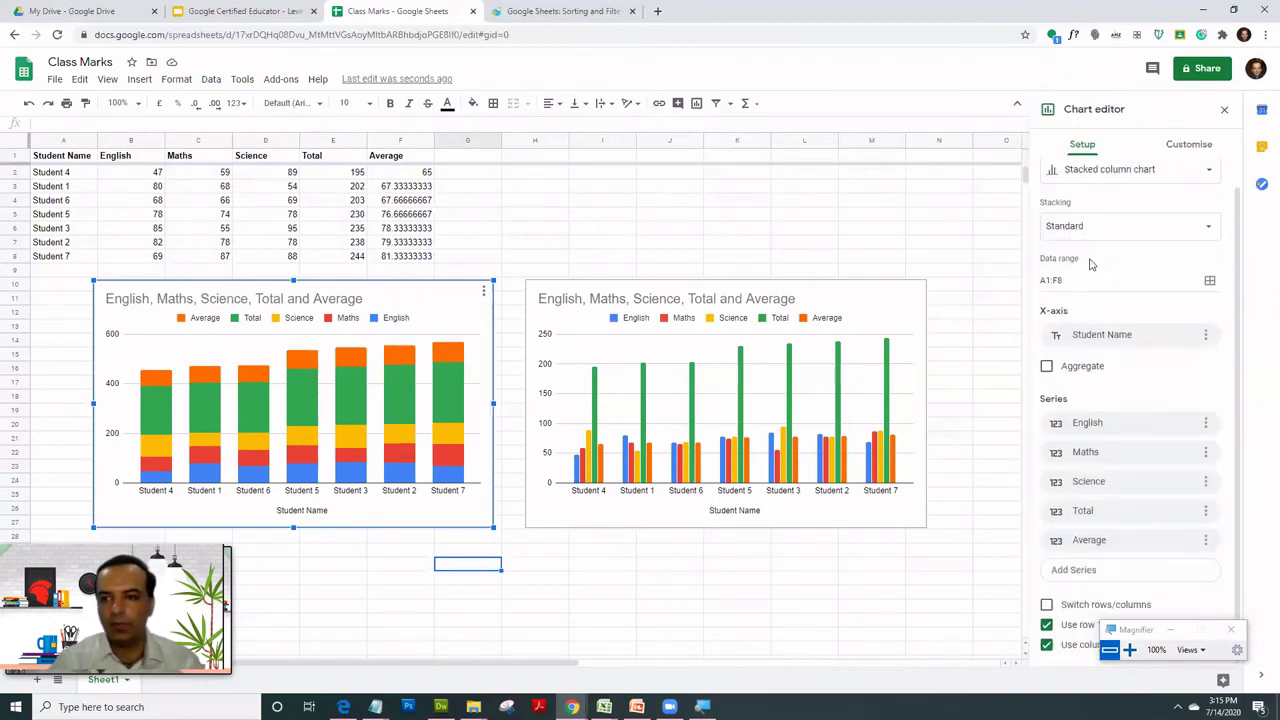
{"action": "scroll", "coordinate": [1137, 291], "scroll_direction": "up", "scroll_amount": 1}
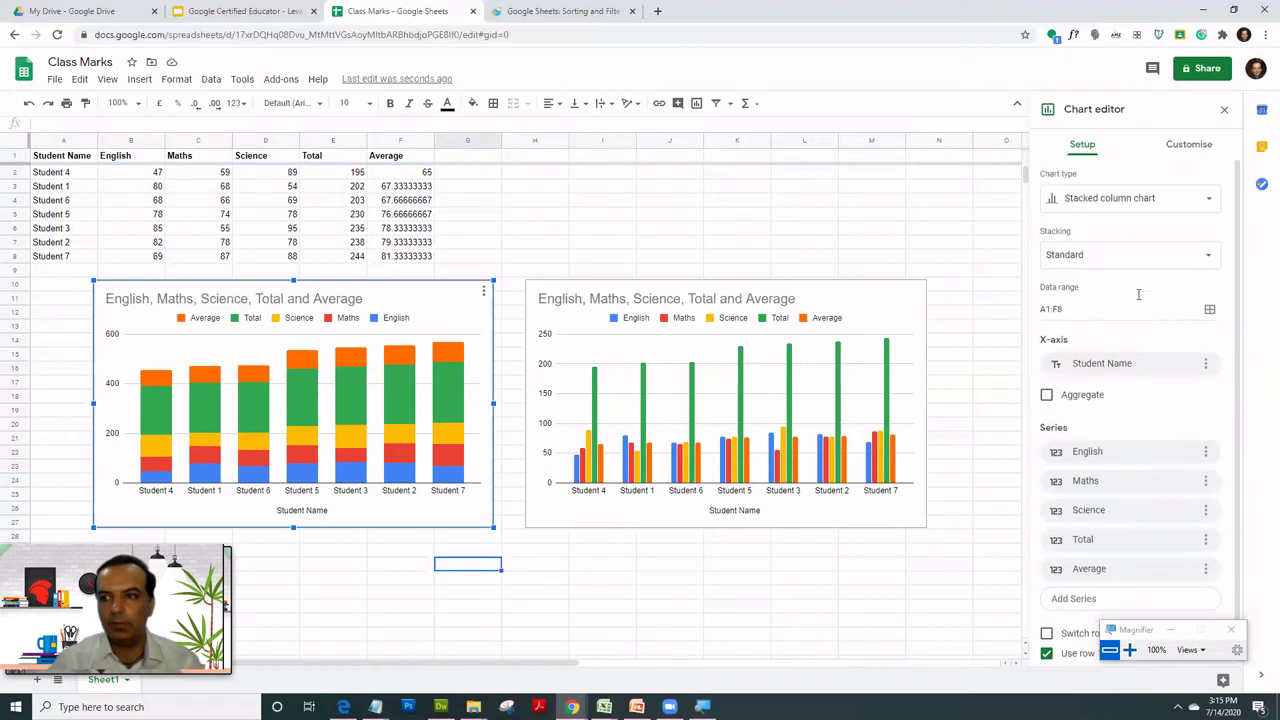
{"action": "left_click", "coordinate": [1185, 146]}
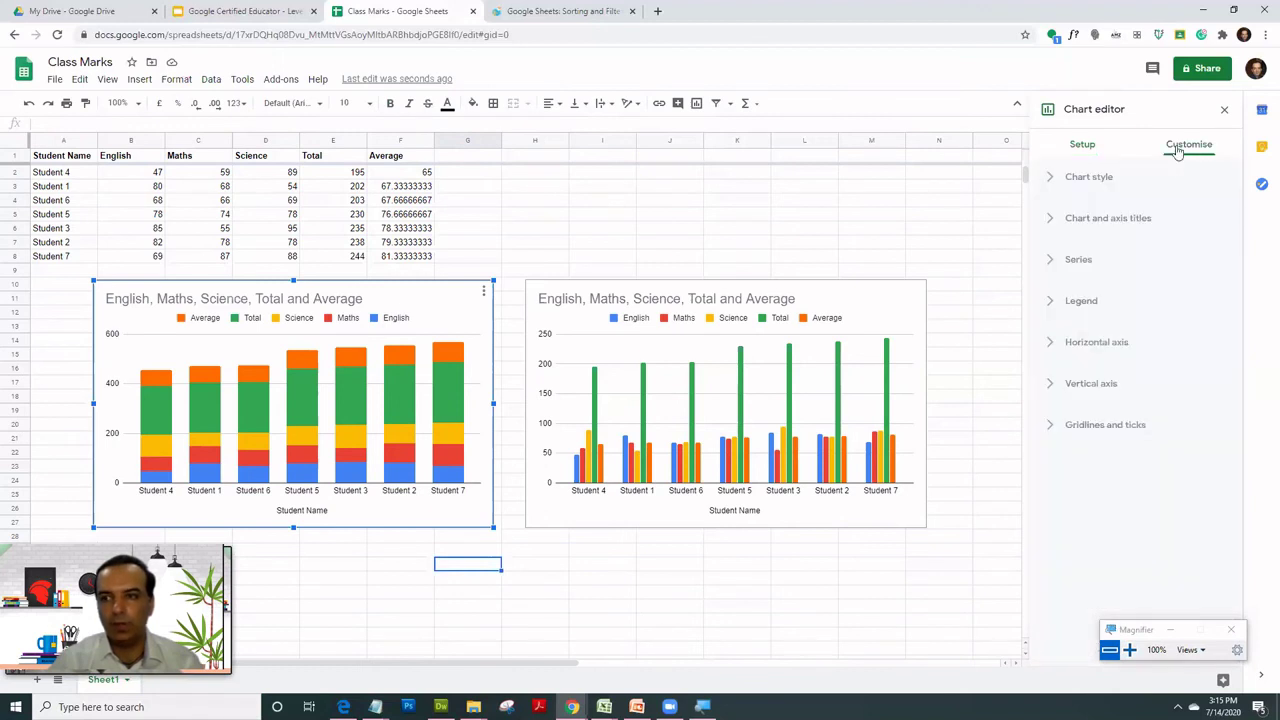
{"action": "left_click", "coordinate": [1103, 189]}
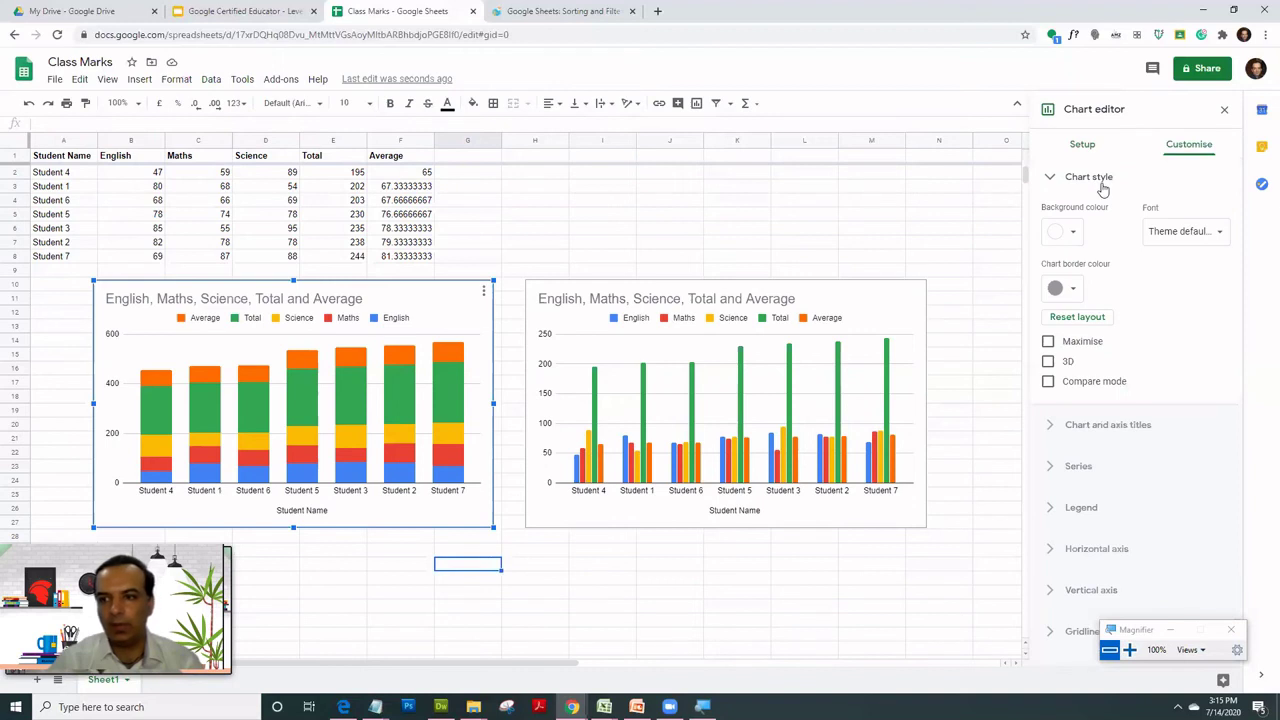
{"action": "left_click", "coordinate": [1100, 182]}
Replace the stacked column chart's title text with "Class Marks"
{"action": "left_click", "coordinate": [1125, 231]}
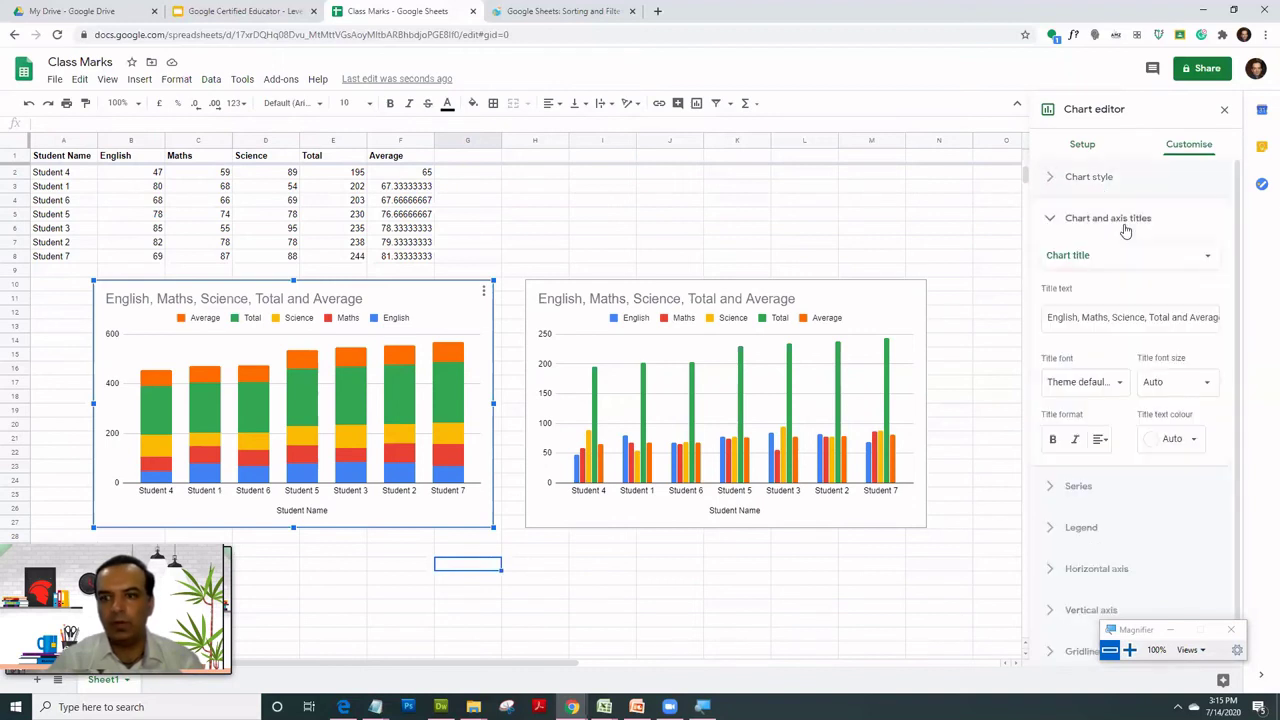
{"action": "left_click", "coordinate": [1117, 322]}
{"action": "key", "text": "ctrl+a"}
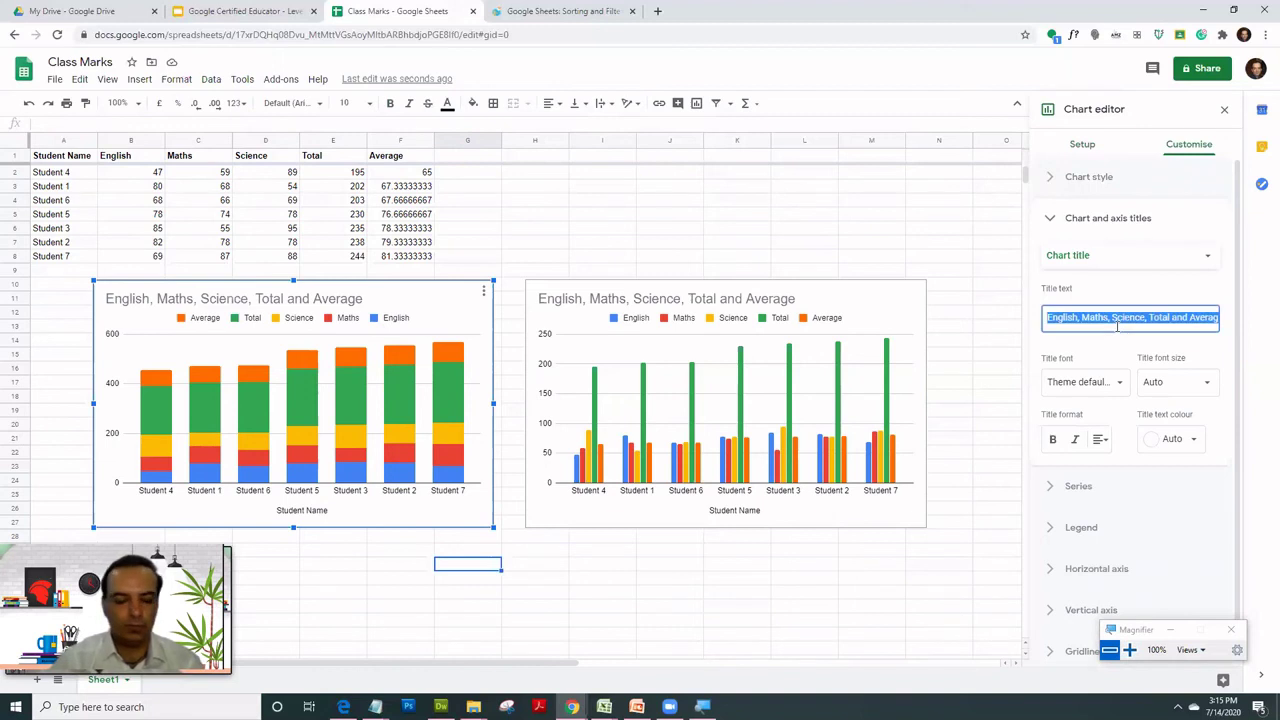
{"action": "type", "text": "Cl"}
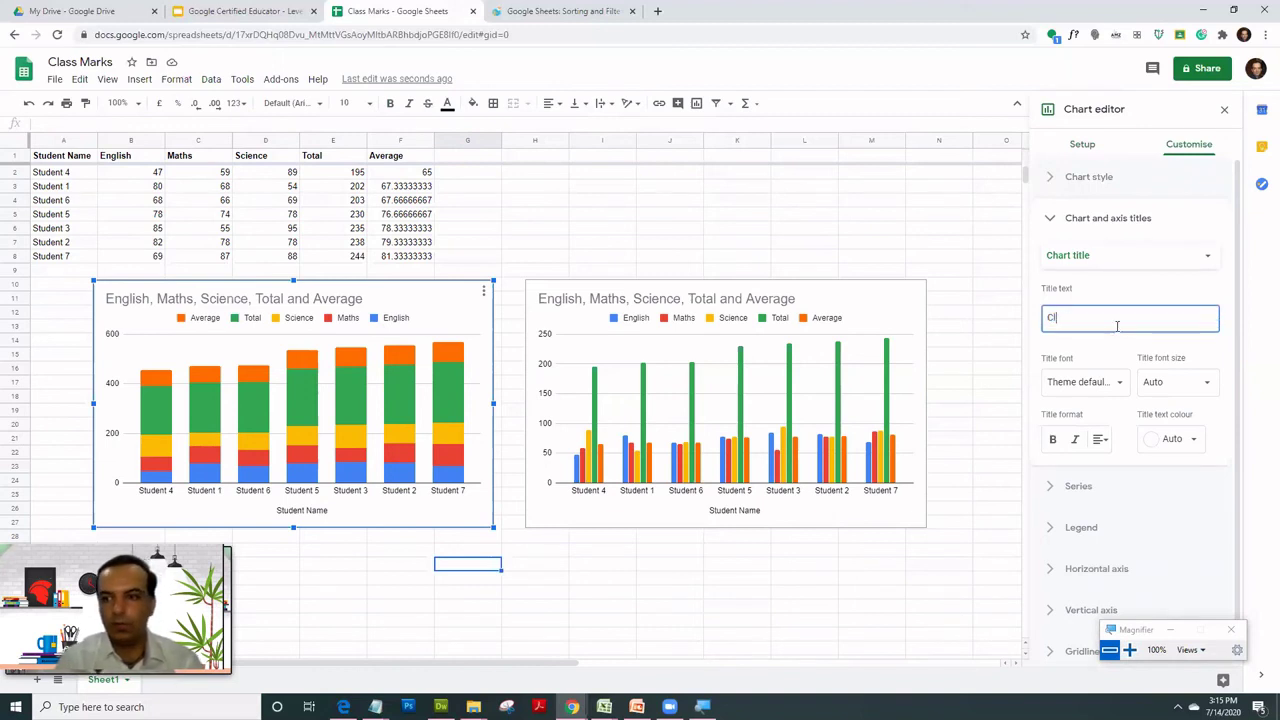
{"action": "type", "text": "ass arks"}
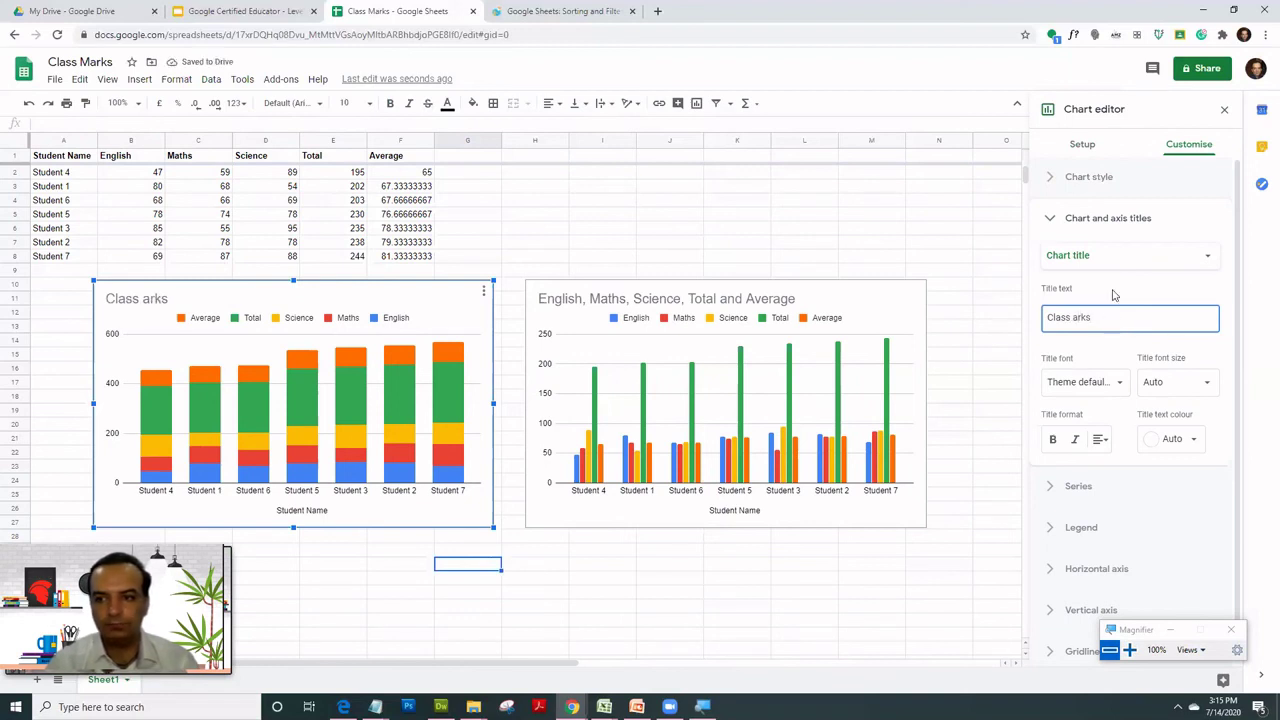
{"action": "type", "text": "M"}
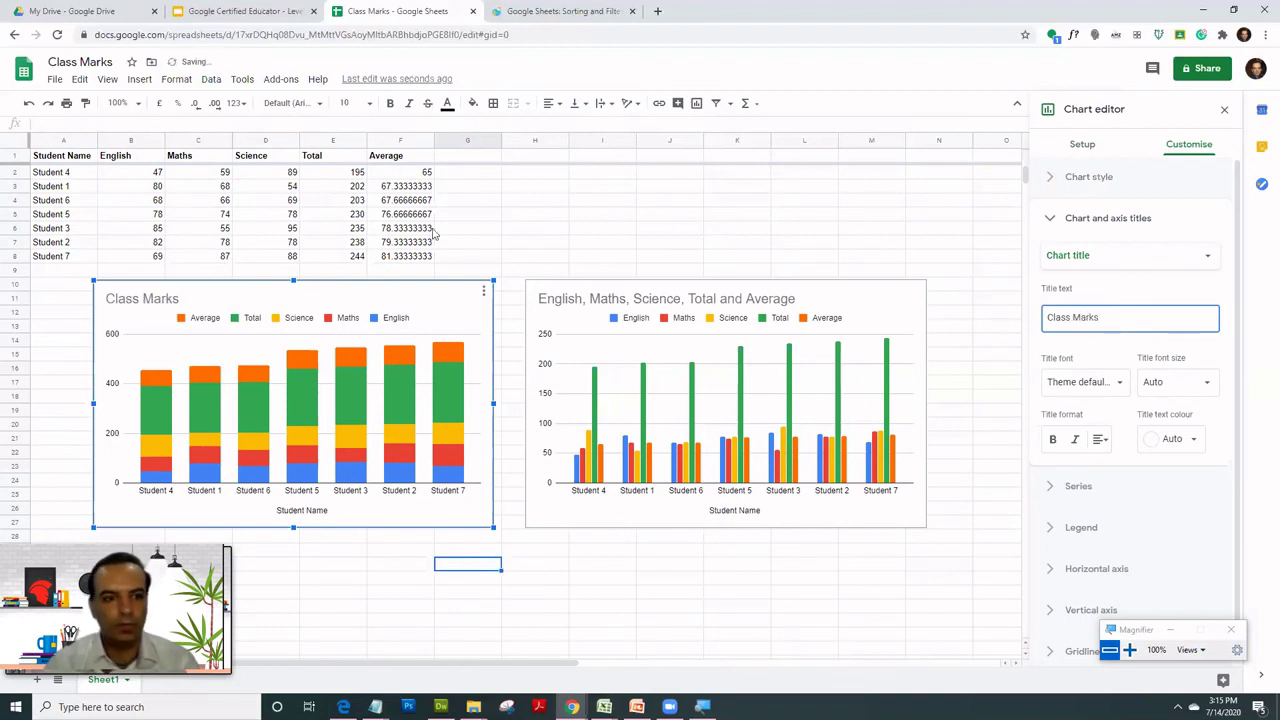
Set the stacked column chart's title font to Serif and close the chart editor
{"action": "left_click", "coordinate": [1080, 388]}
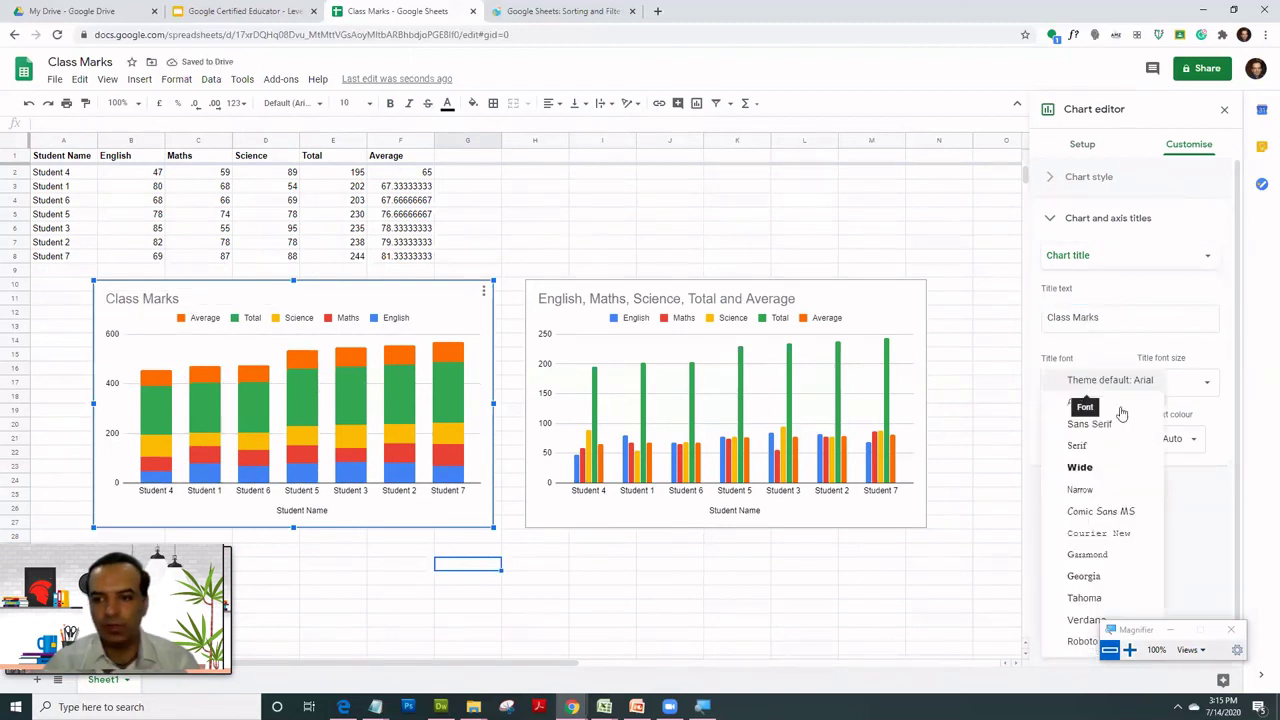
{"action": "left_click", "coordinate": [1084, 449]}
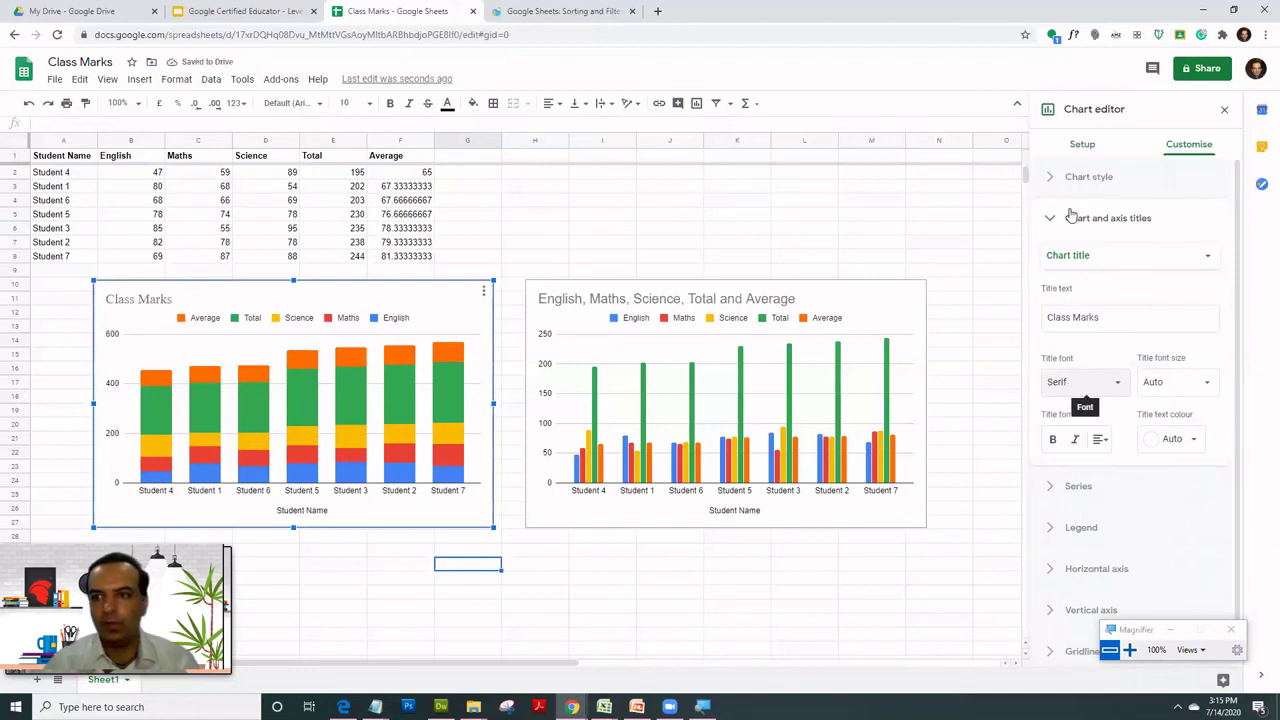
{"action": "left_click", "coordinate": [1050, 216]}
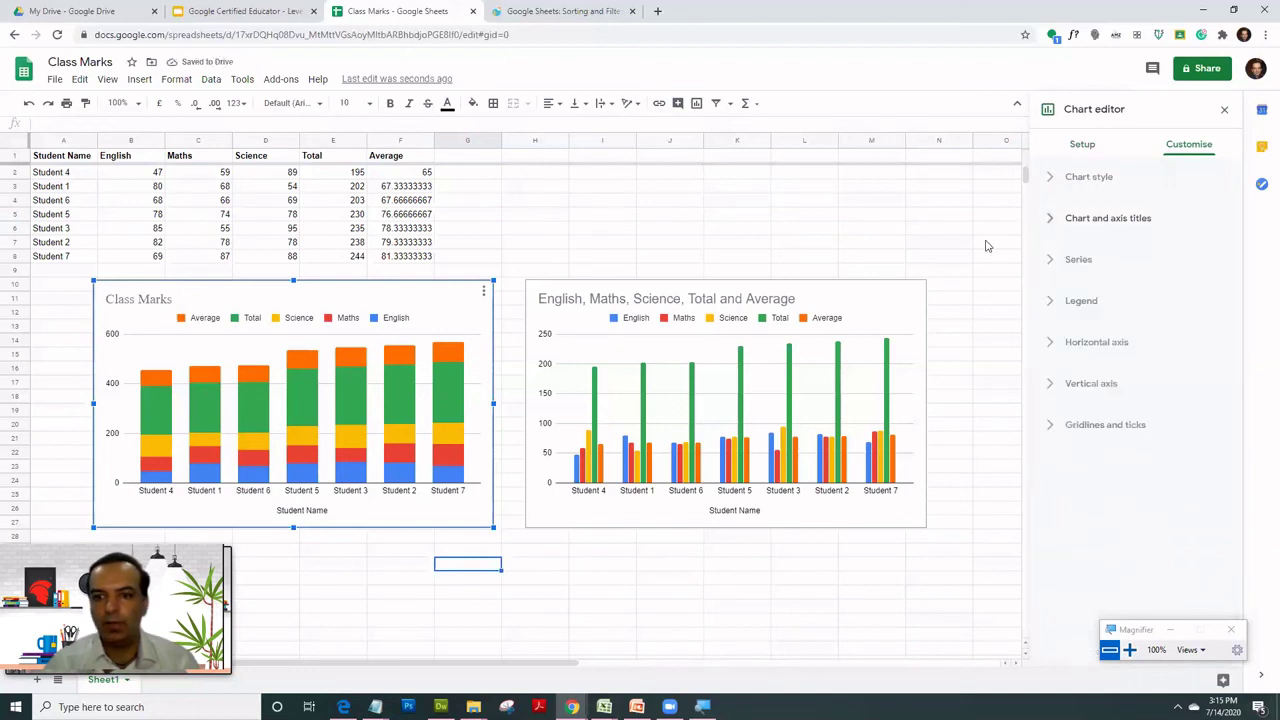
{"action": "left_click", "coordinate": [1008, 243]}
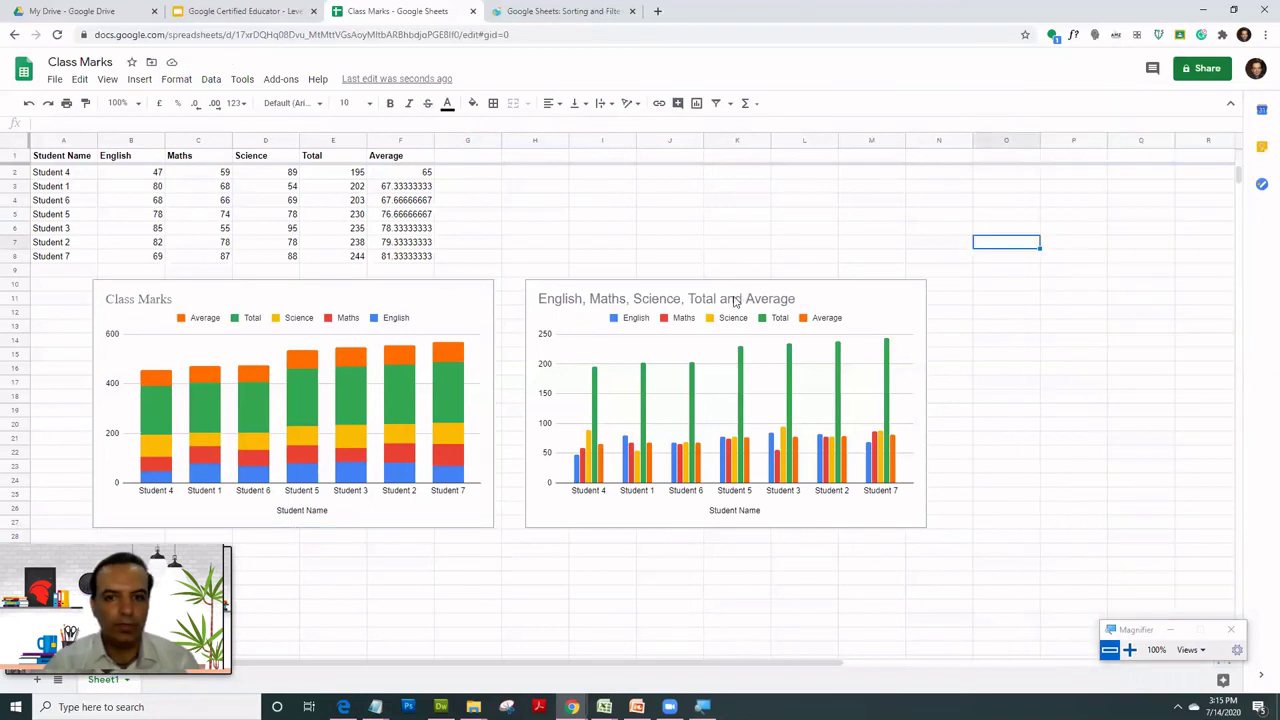
Move the Class Marks stacked column chart to its own sheet and open it for editing there
{"action": "left_click", "coordinate": [470, 304]}
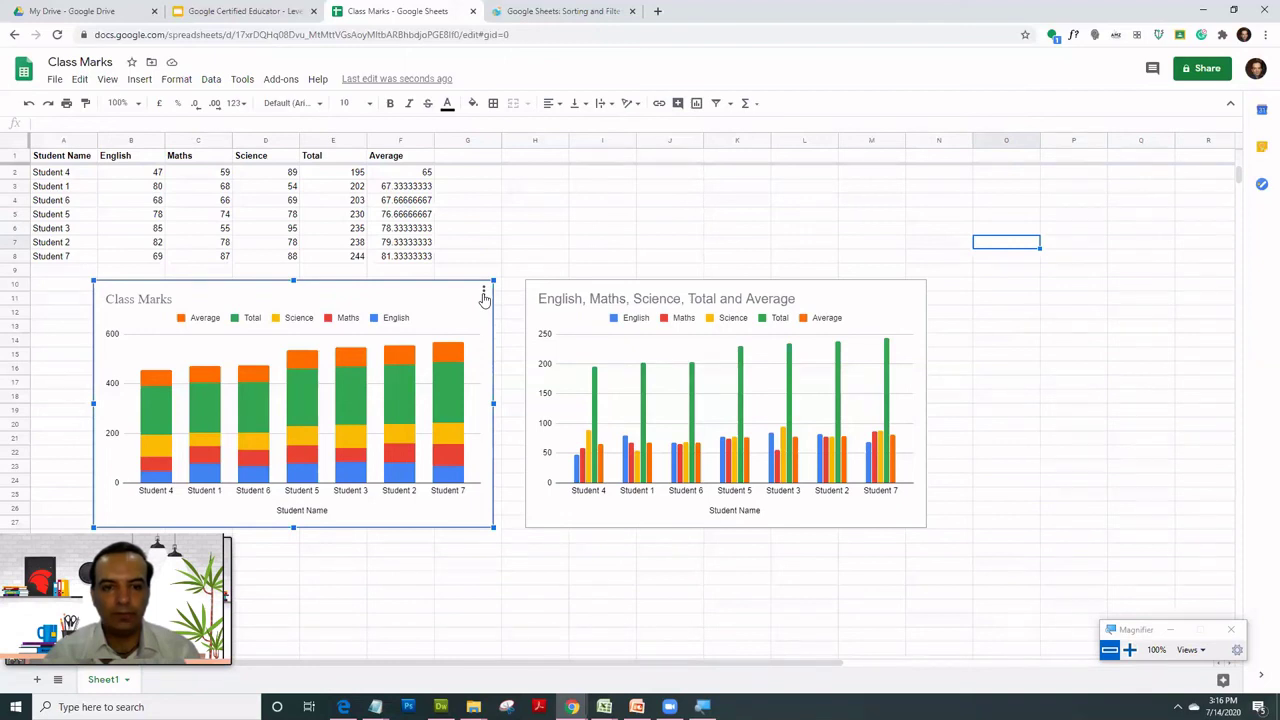
{"action": "left_click", "coordinate": [484, 294]}
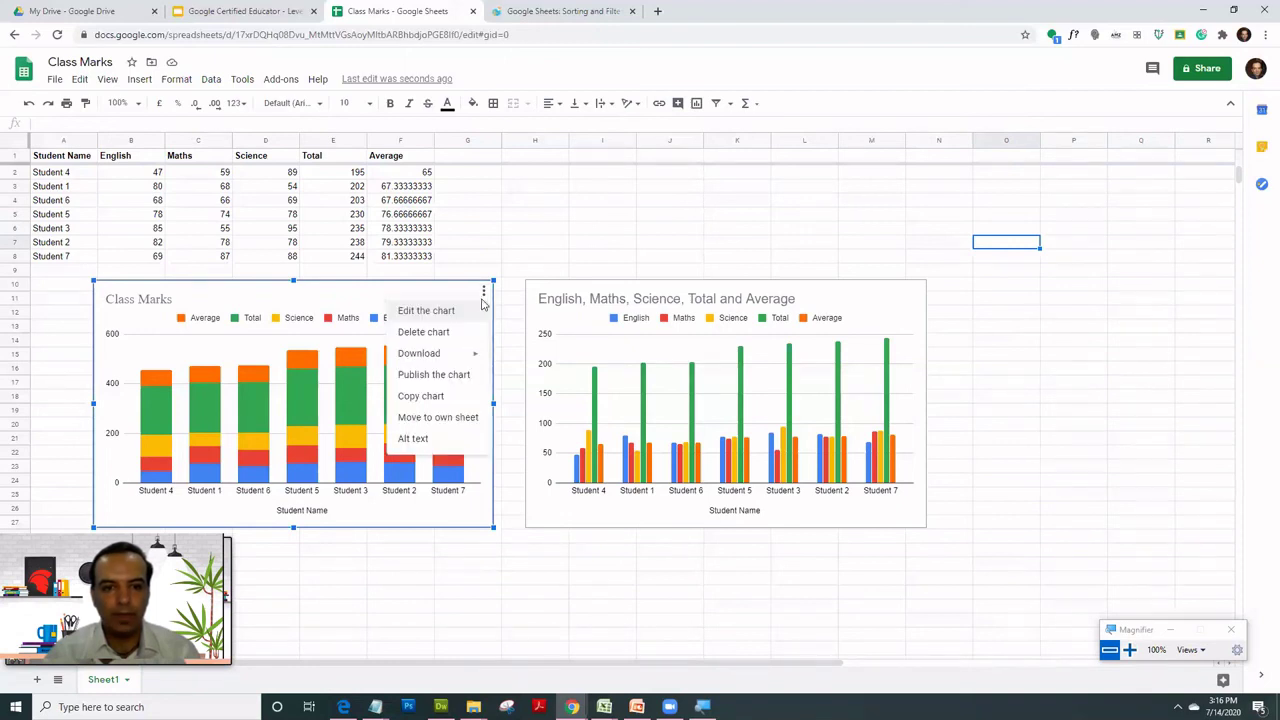
{"action": "left_click", "coordinate": [440, 418]}
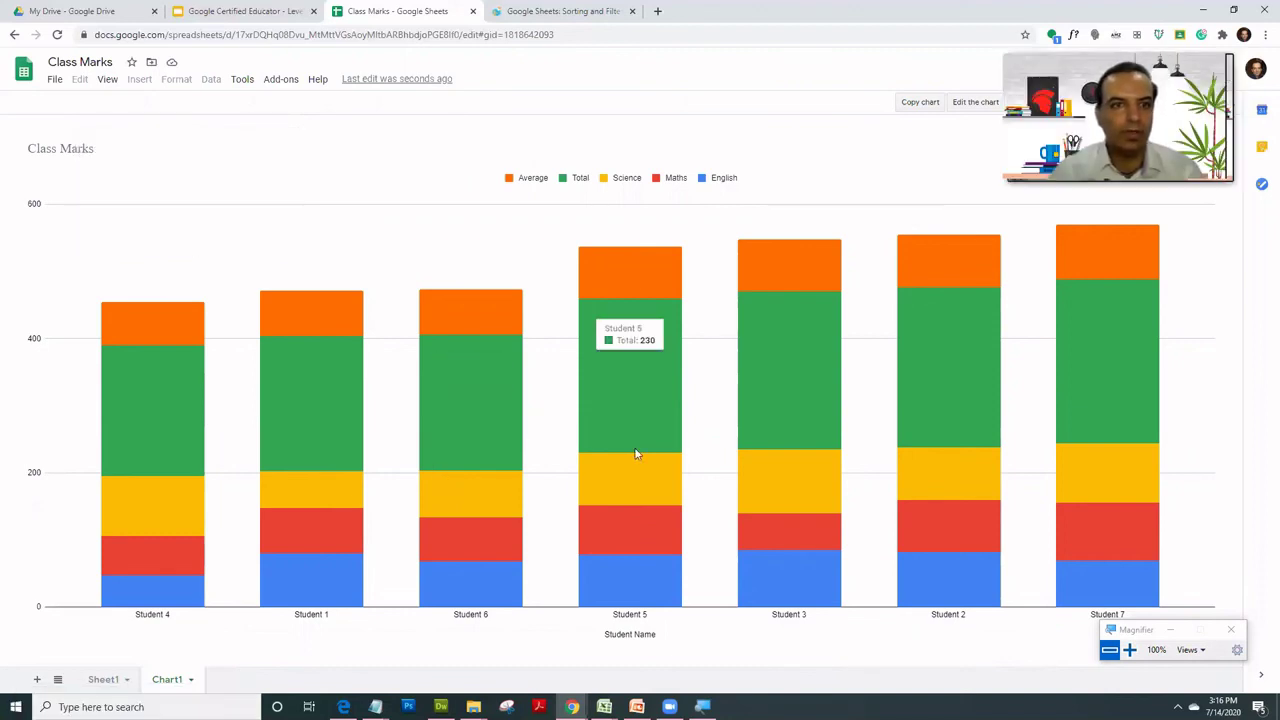
{"action": "mouse_move", "coordinate": [628, 462]}
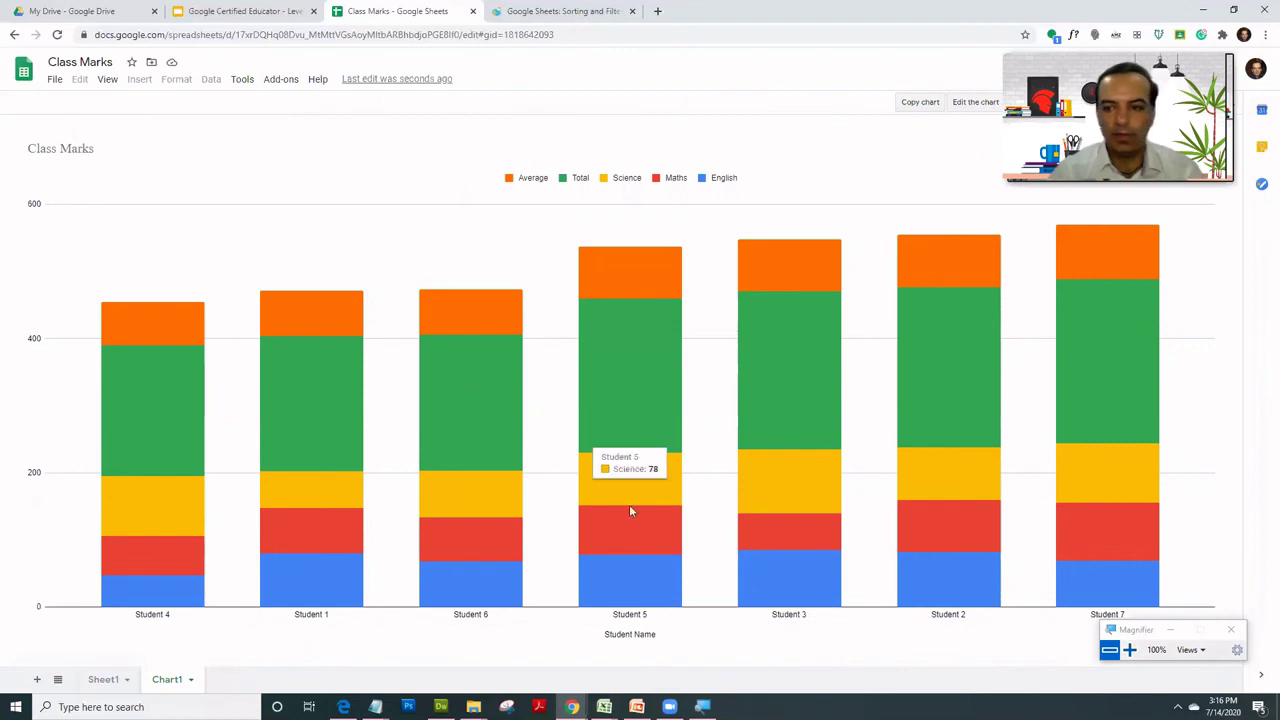
{"action": "mouse_move", "coordinate": [968, 402]}
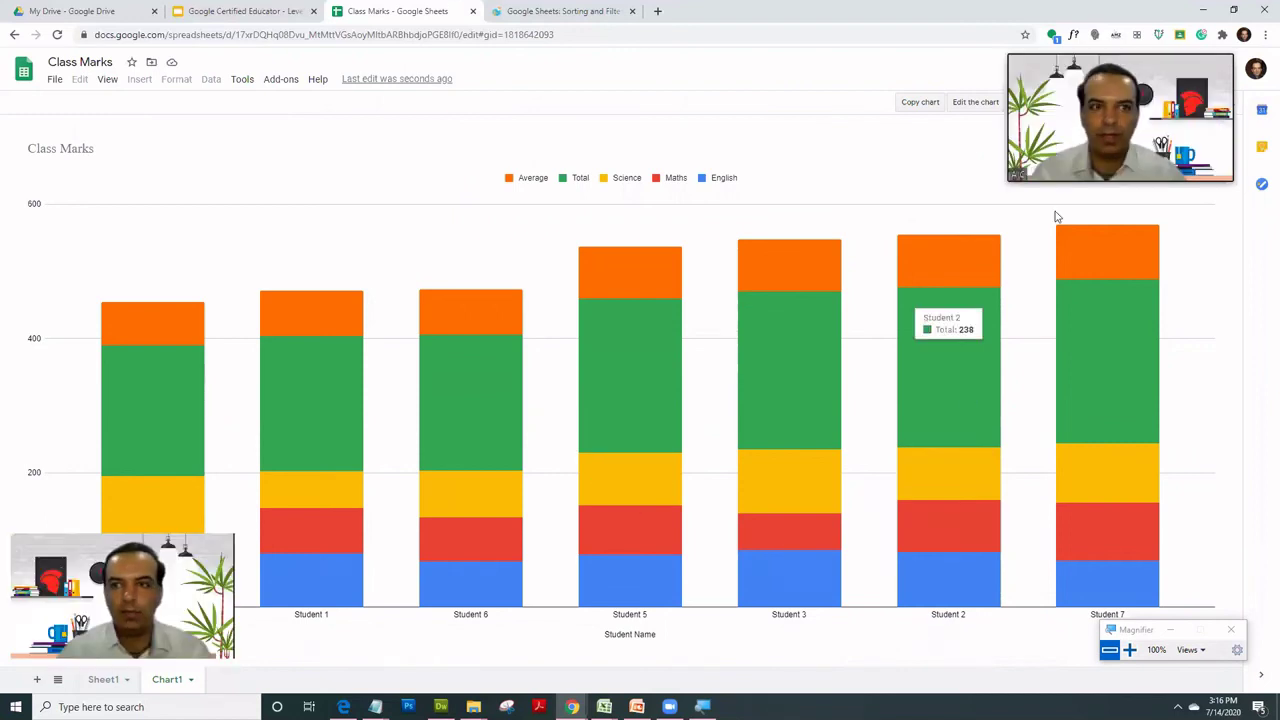
{"action": "left_click", "coordinate": [968, 104]}
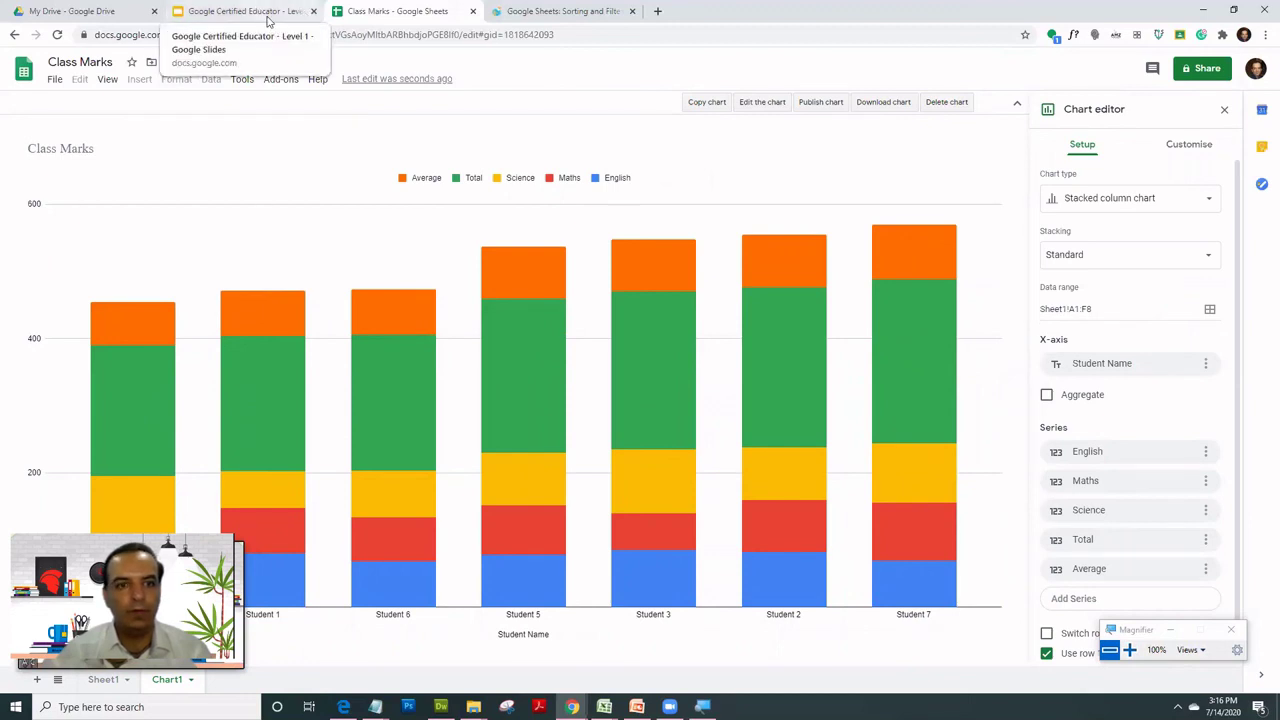
Switch to the Google Certified Educator presentation in Google Slides and review the whole Module 2 - Sheets task list
{"action": "left_click", "coordinate": [245, 11]}
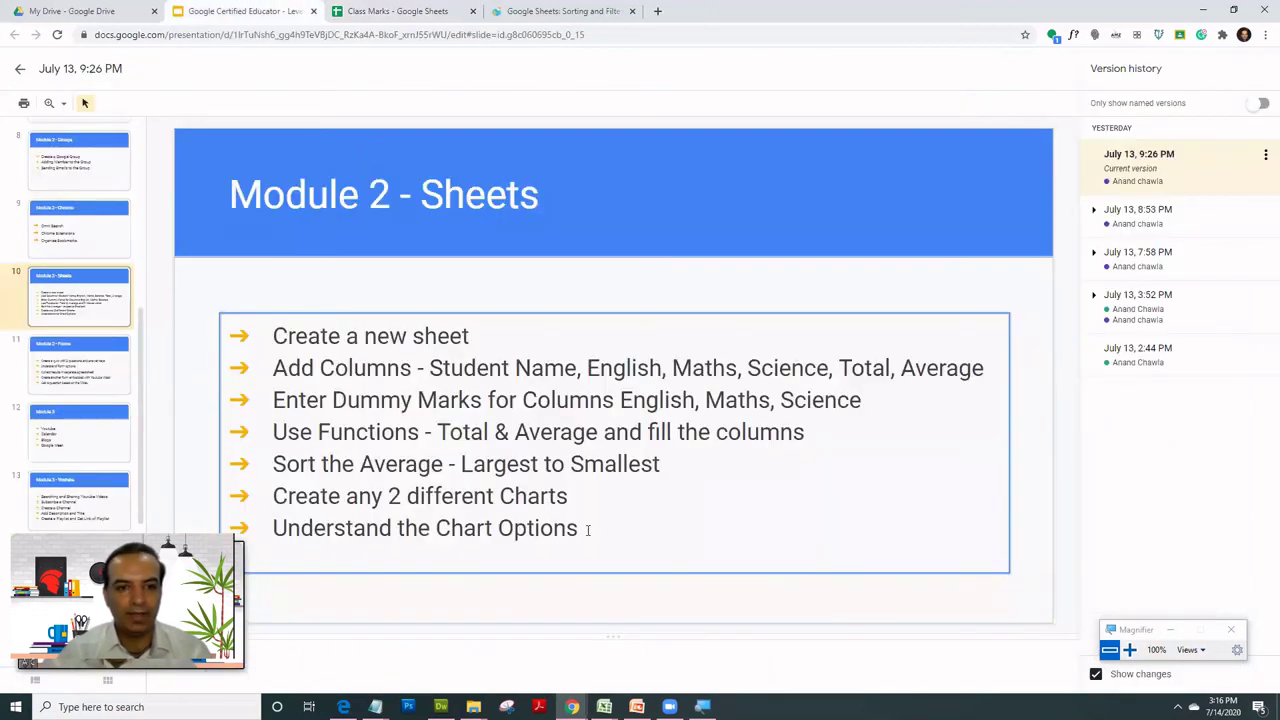
{"action": "left_click_drag", "start_coordinate": [588, 530], "coordinate": [271, 336]}
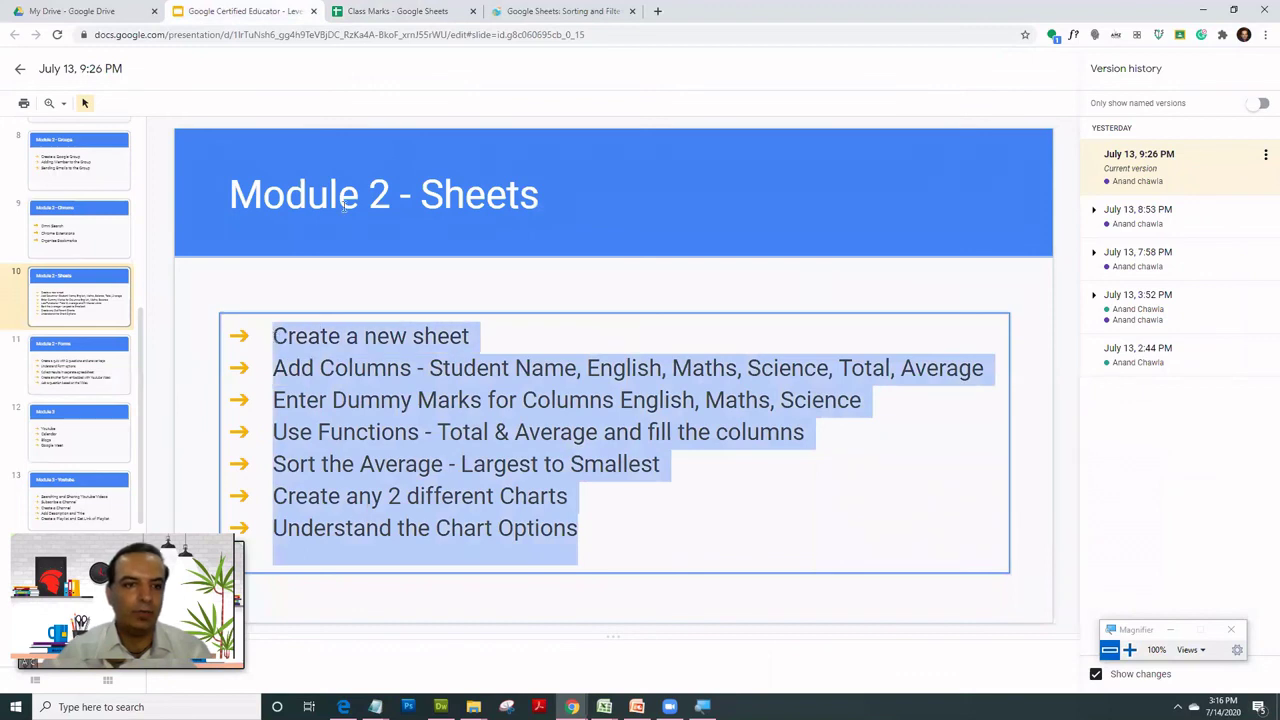